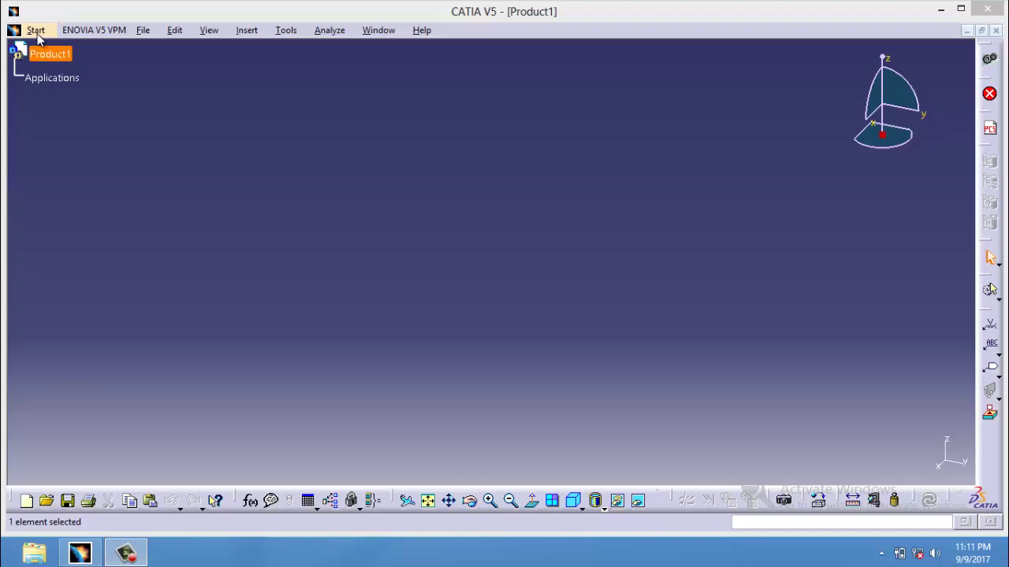
- Create a new Part Design part, expand Part1 to show its planes and PartBody, and select xy
click(37, 33)
mouse_move(79, 65)
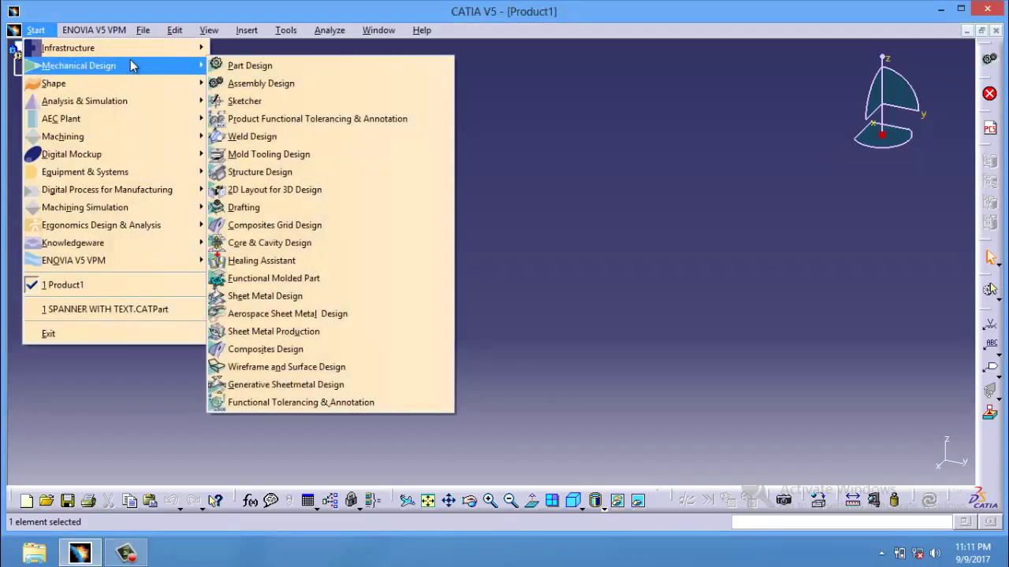
click(251, 65)
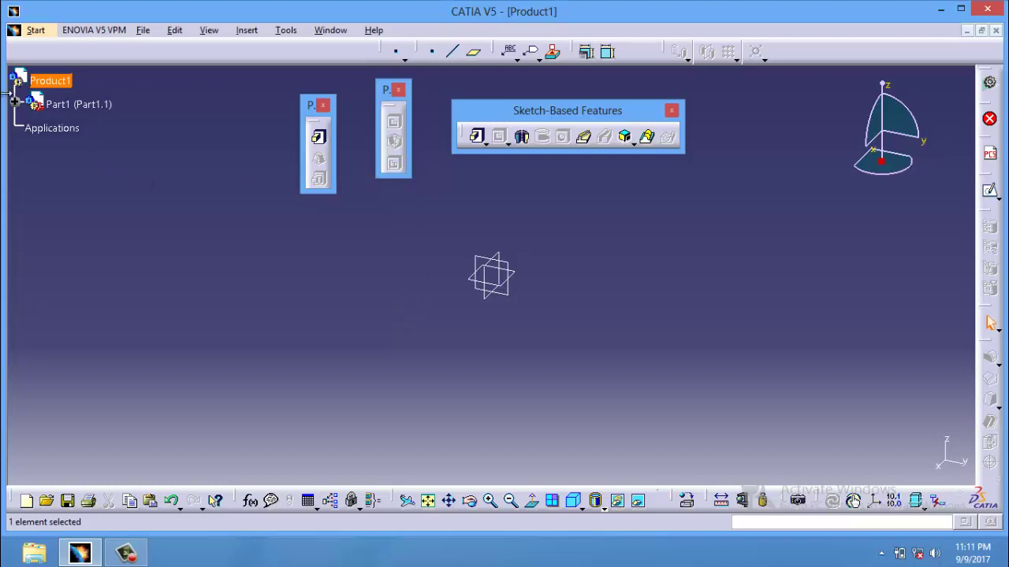
click(14, 104)
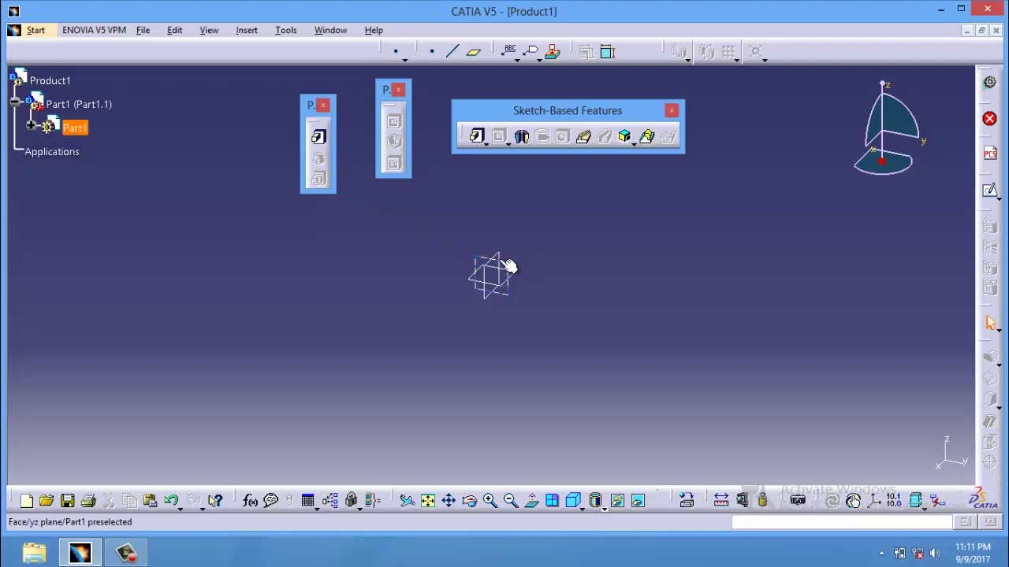
click(32, 126)
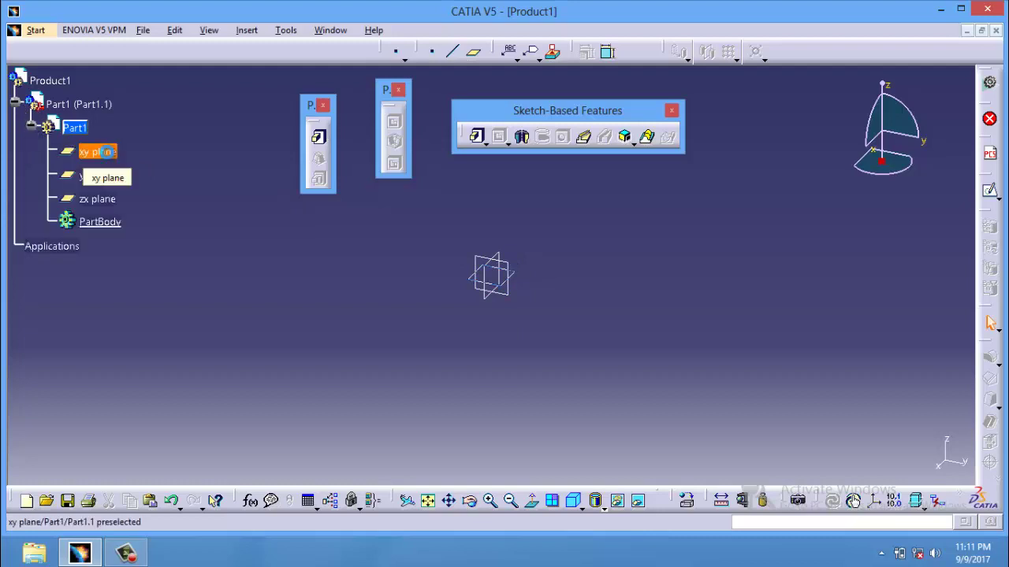
click(110, 154)
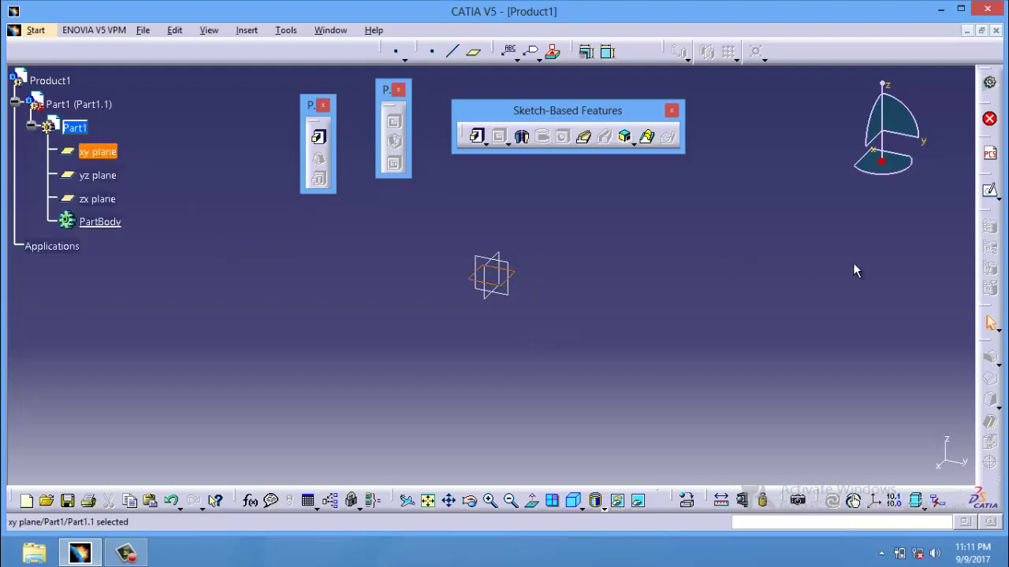
- Draw a rectangle in a new sketch on the xy plane
click(991, 194)
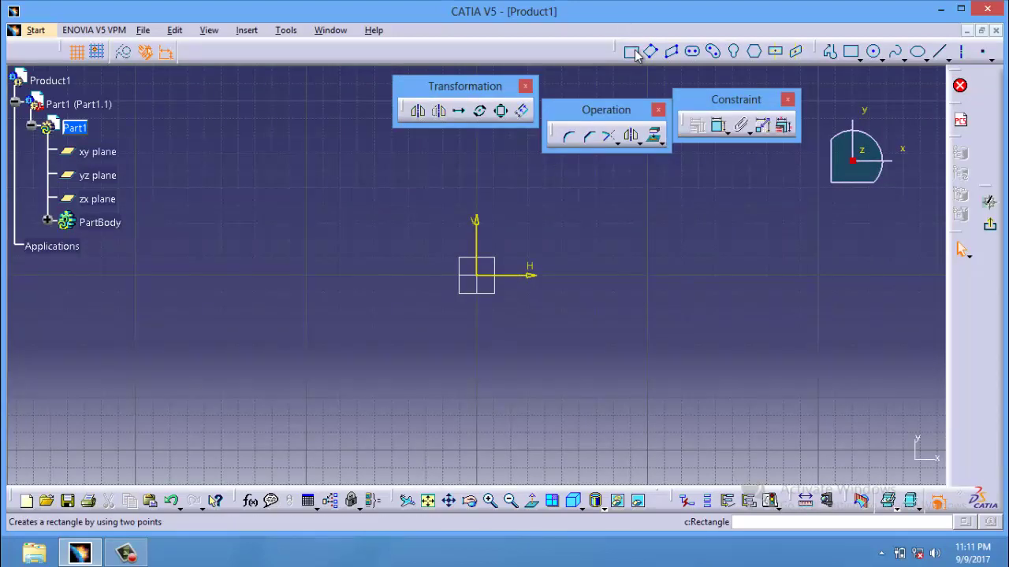
click(631, 52)
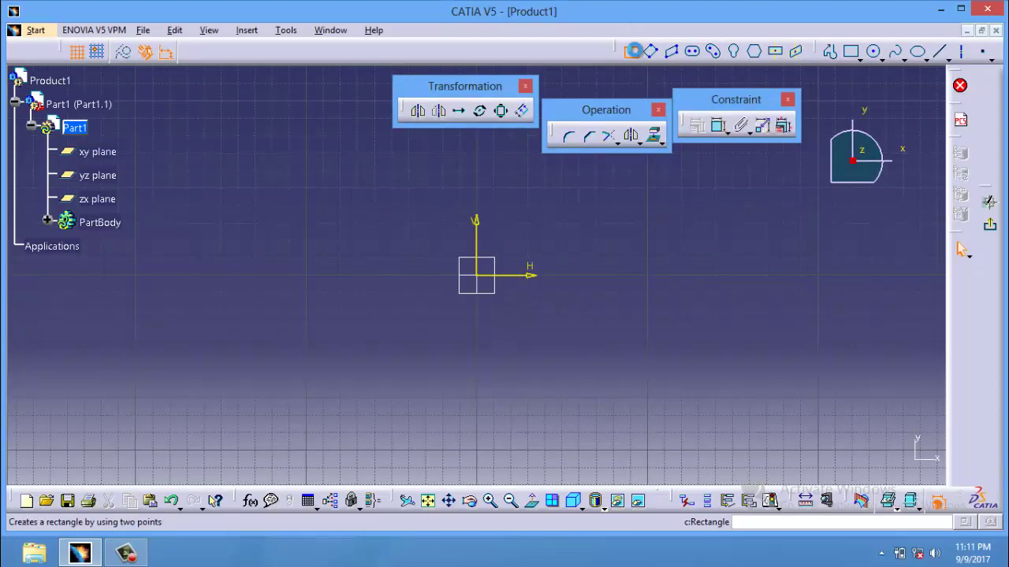
click(373, 217)
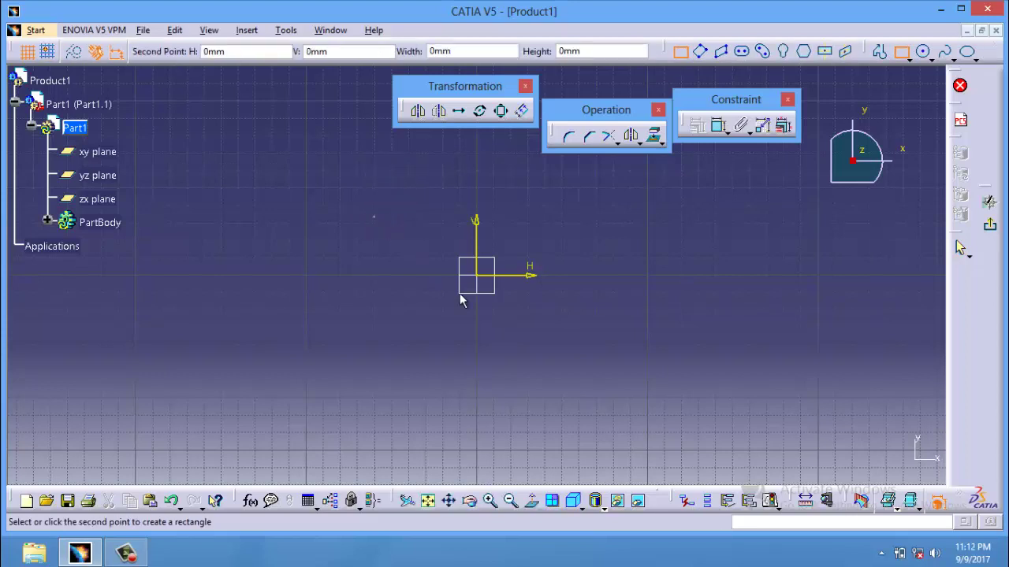
click(603, 370)
- Dimension the rectangle's width (134.335) and height (87.916)
click(697, 127)
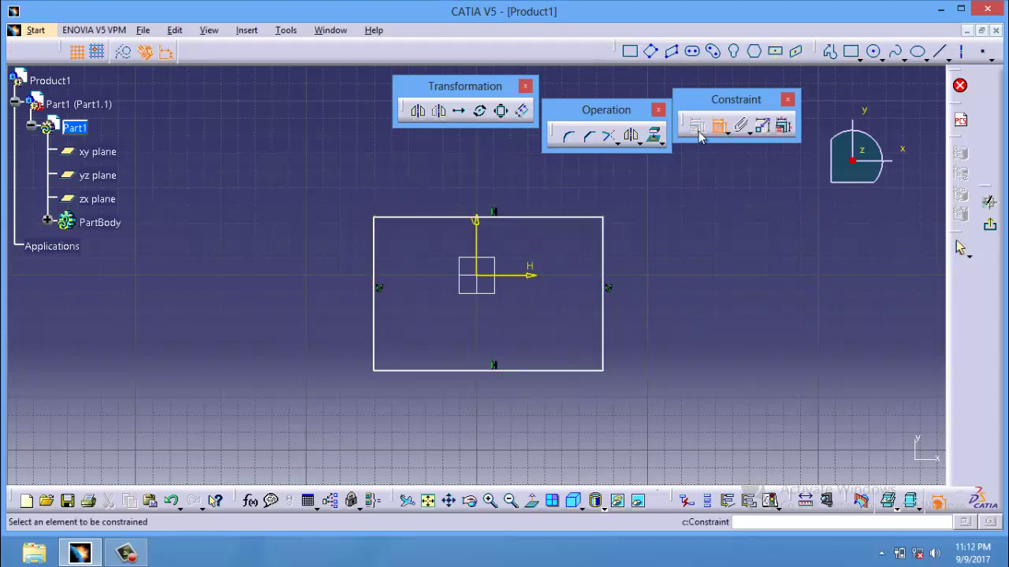
click(536, 225)
click(526, 171)
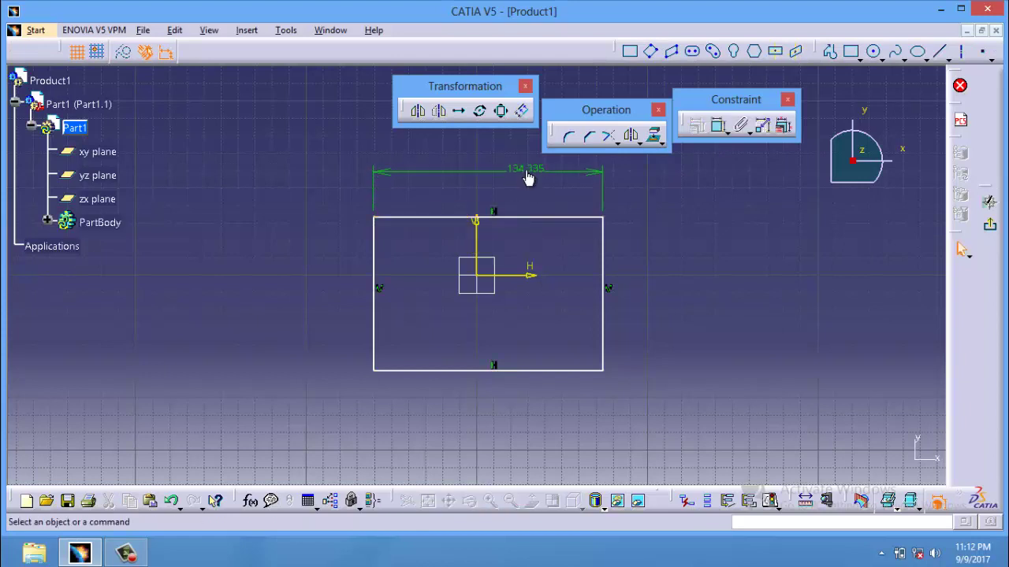
click(603, 268)
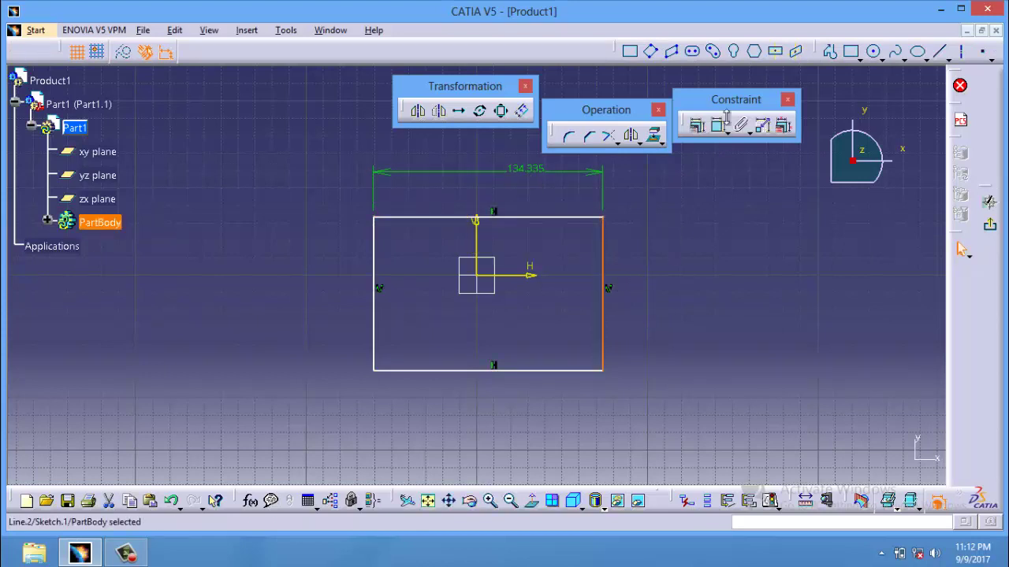
click(724, 120)
click(629, 278)
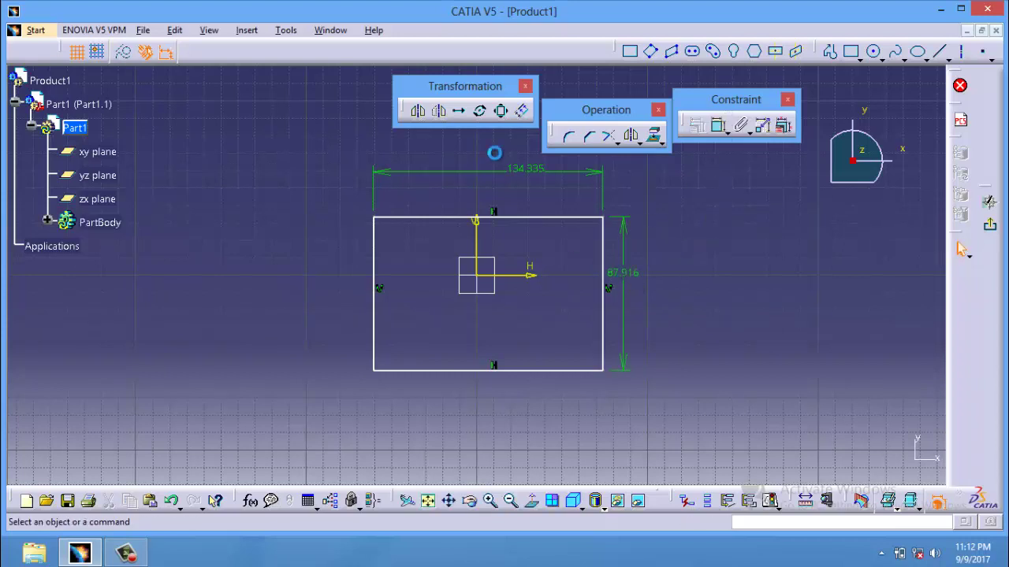
- Change the 134.335 width and 87.916 height dimensions both to 60
double_click(539, 175)
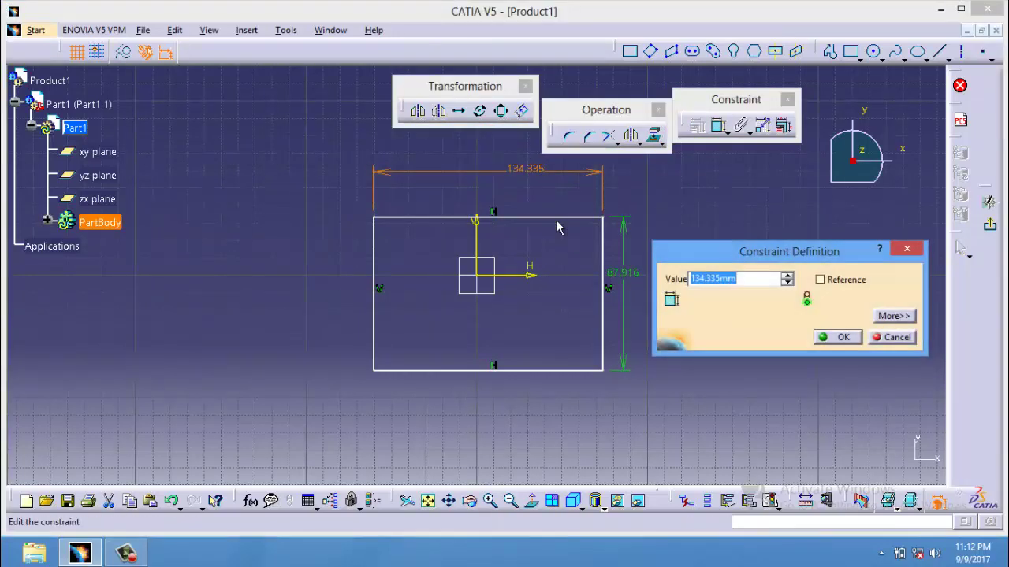
text(60)
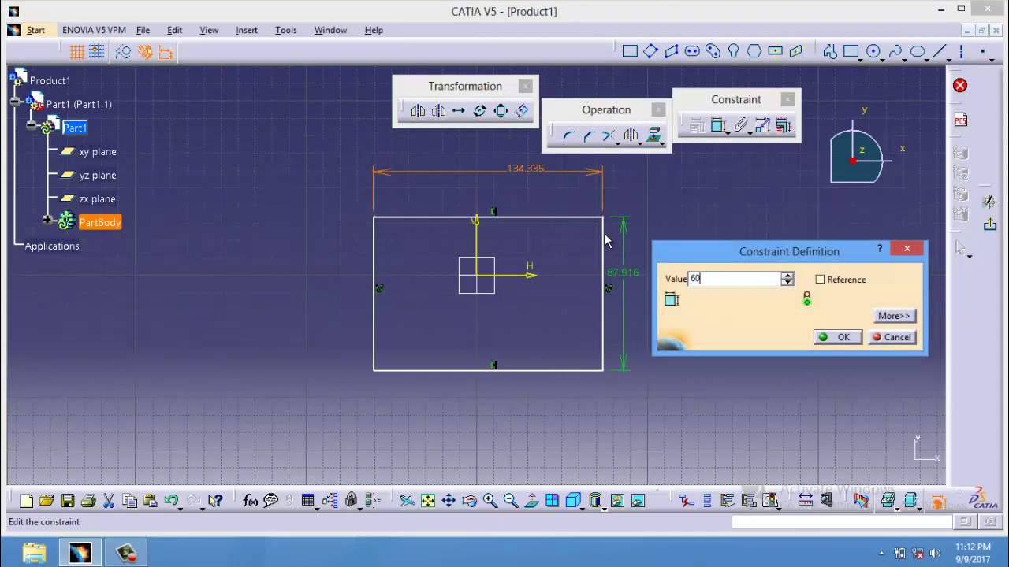
click(842, 337)
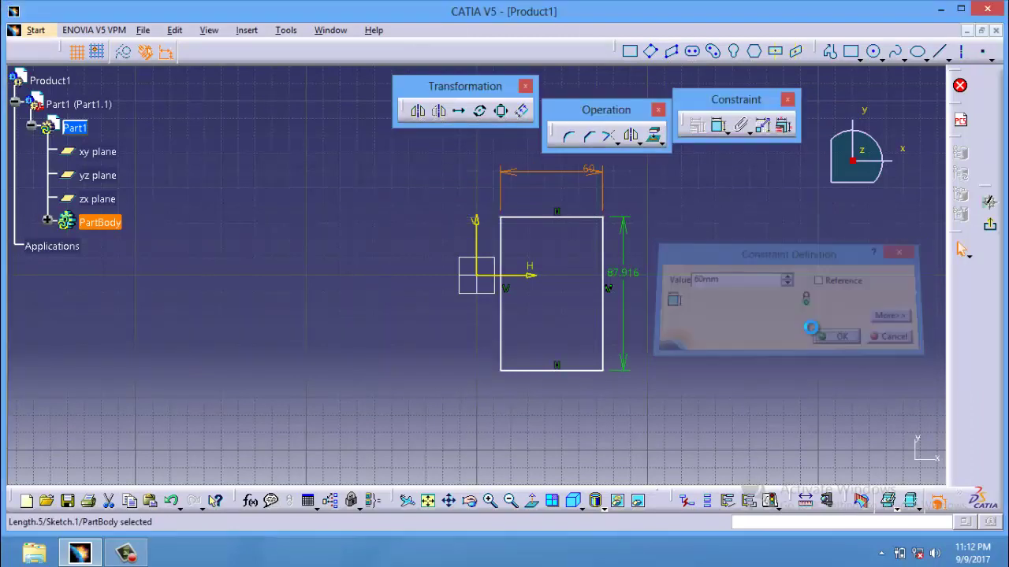
double_click(623, 273)
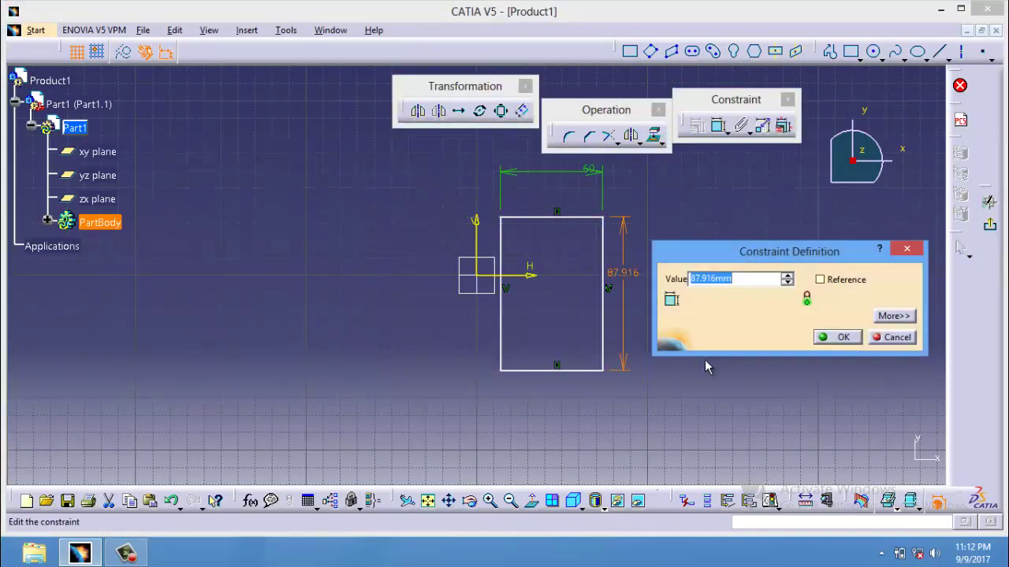
text(60)
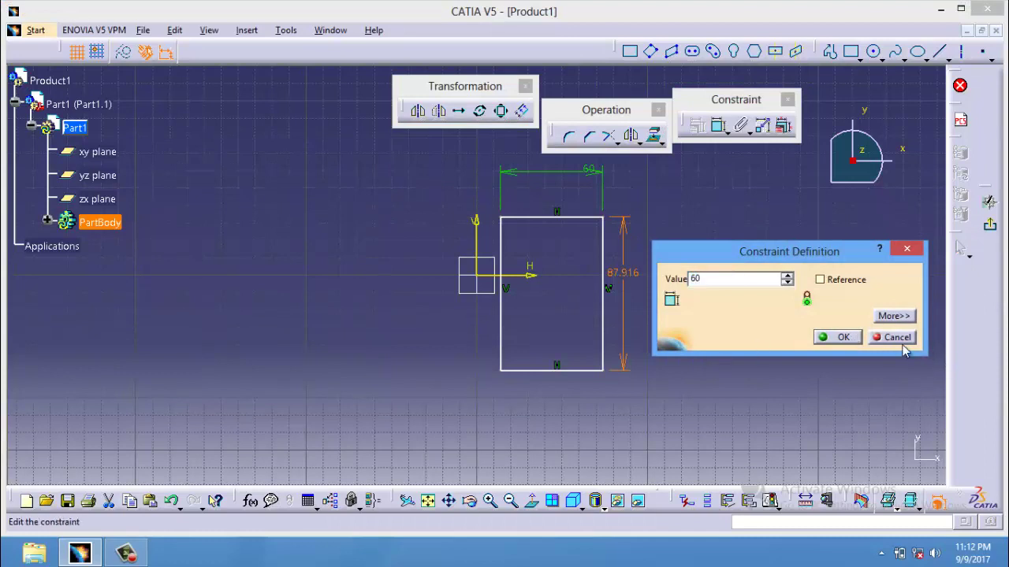
click(842, 337)
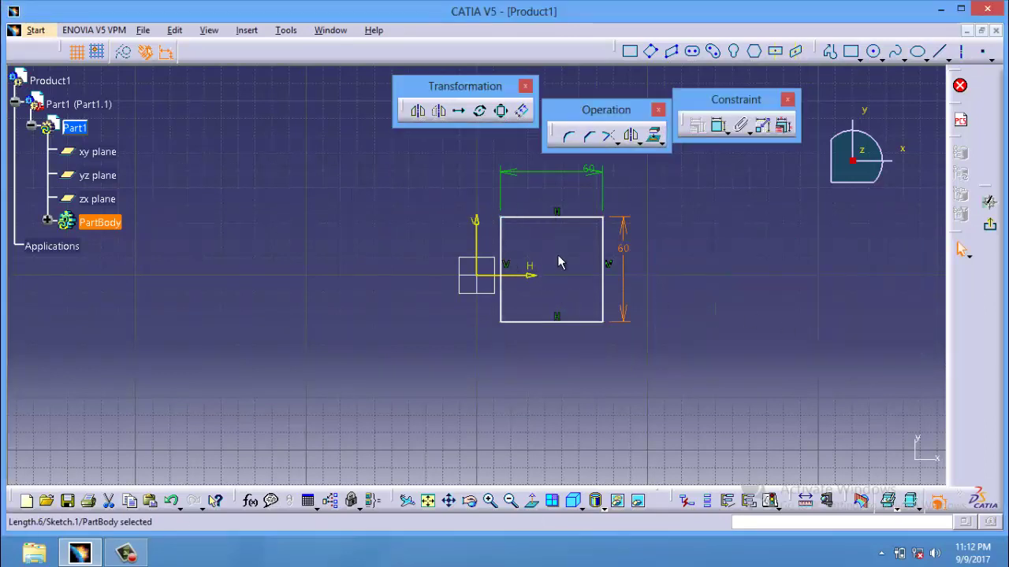
- Make the top and bottom edges symmetric about the horizontal axis
click(577, 217)
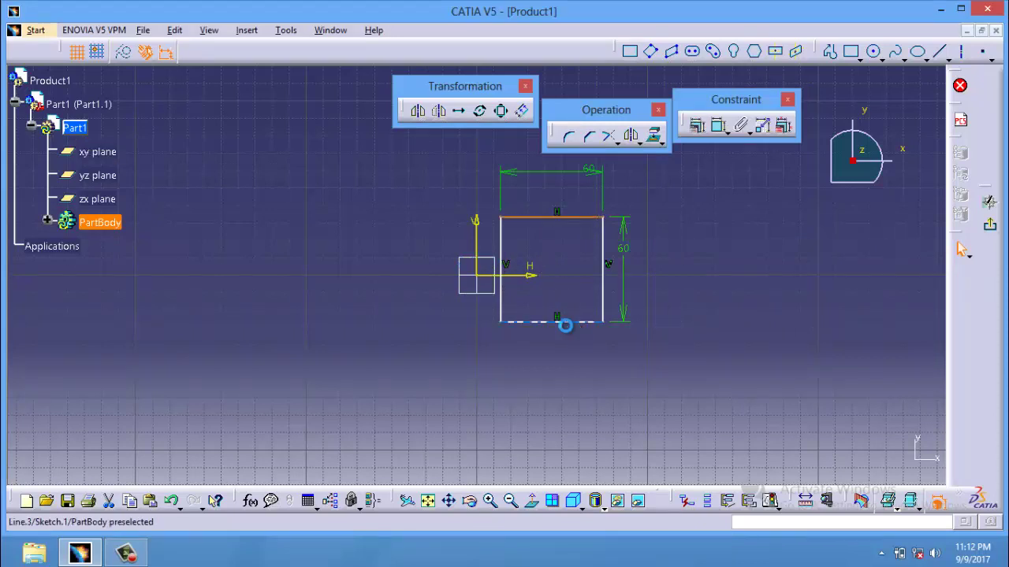
ctrl+click(562, 322)
ctrl+click(513, 275)
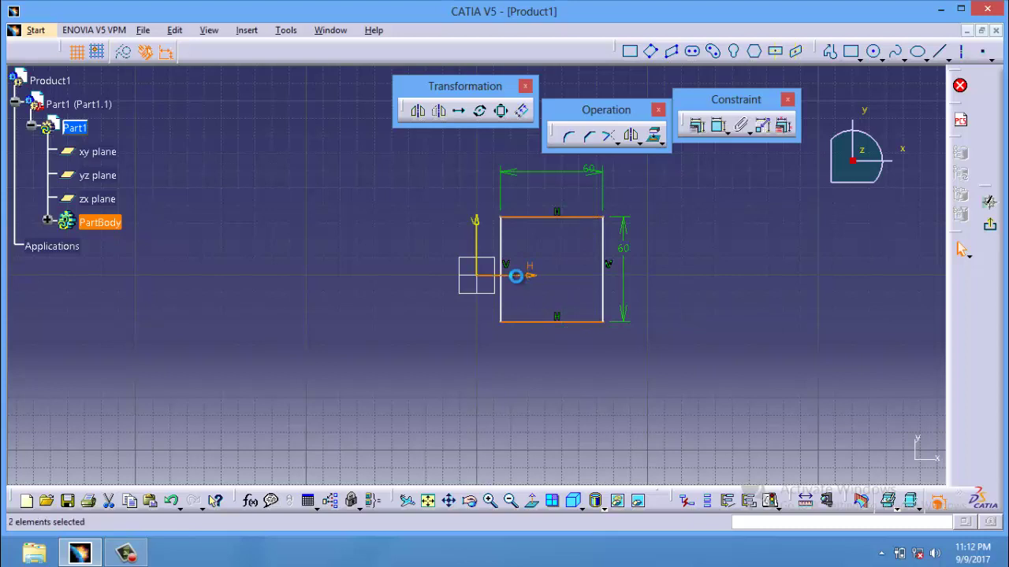
click(697, 126)
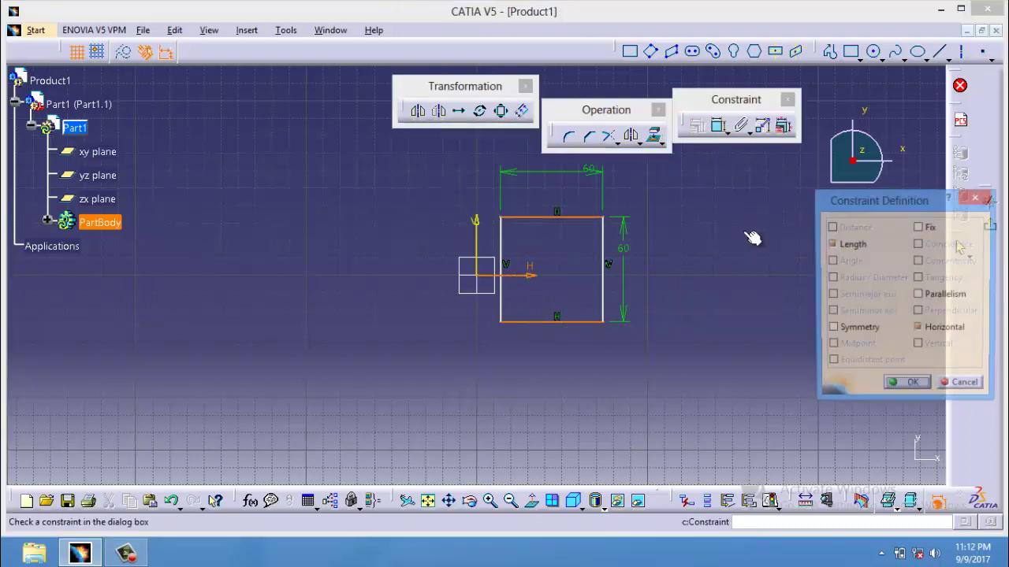
click(841, 331)
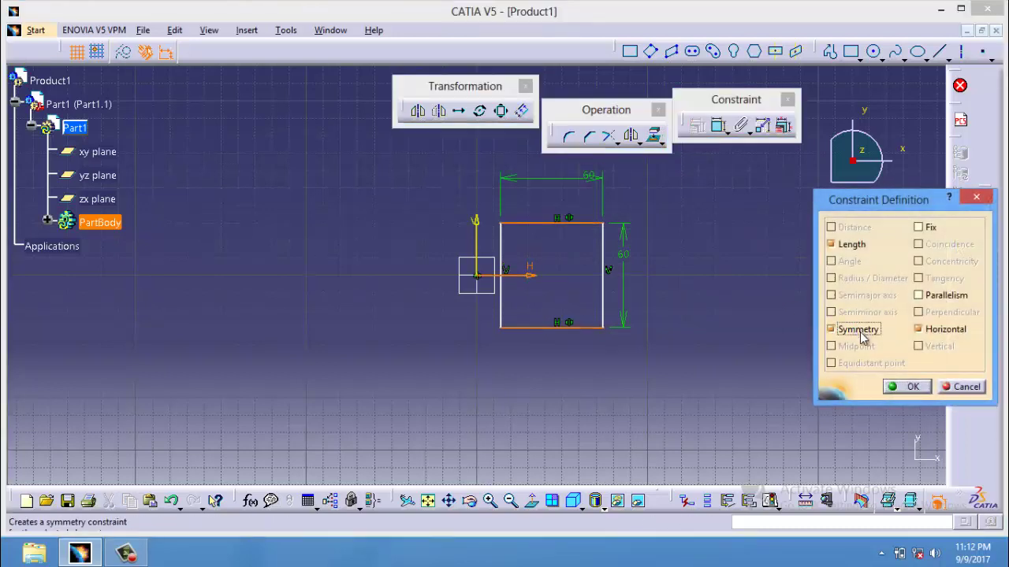
click(907, 387)
- Make the left and right edges symmetric about the vertical axis
click(604, 288)
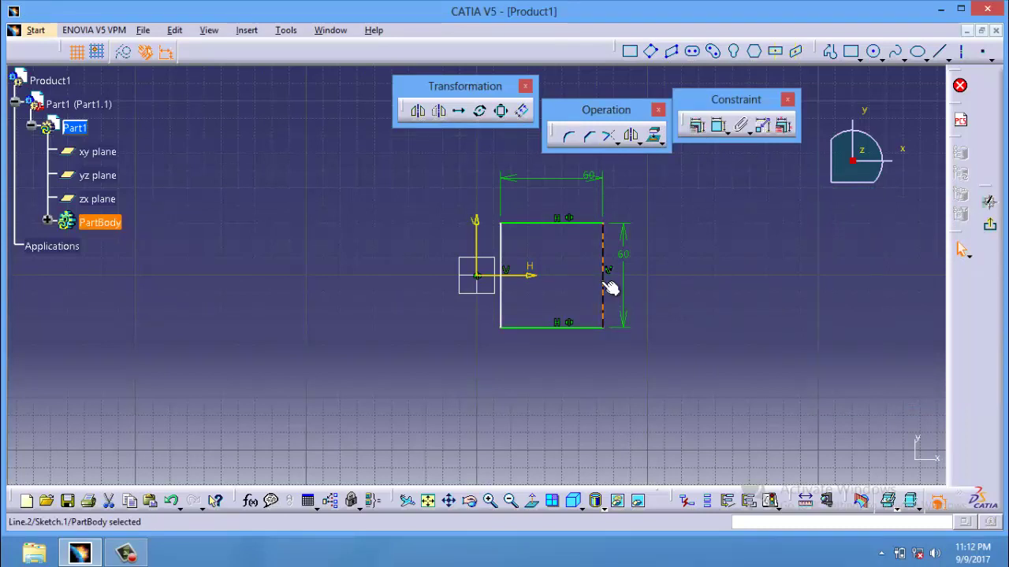
ctrl+click(501, 276)
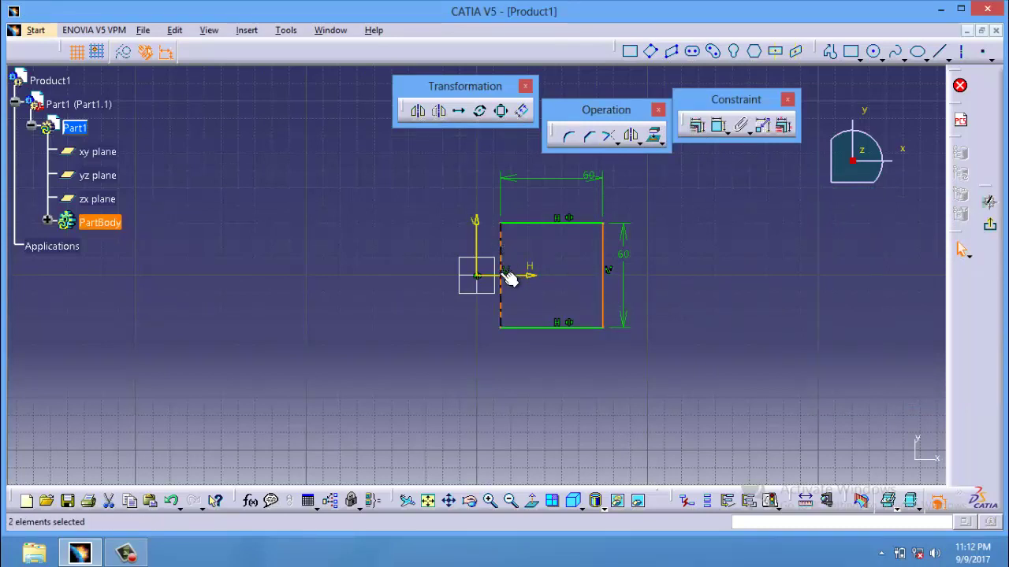
ctrl+click(476, 260)
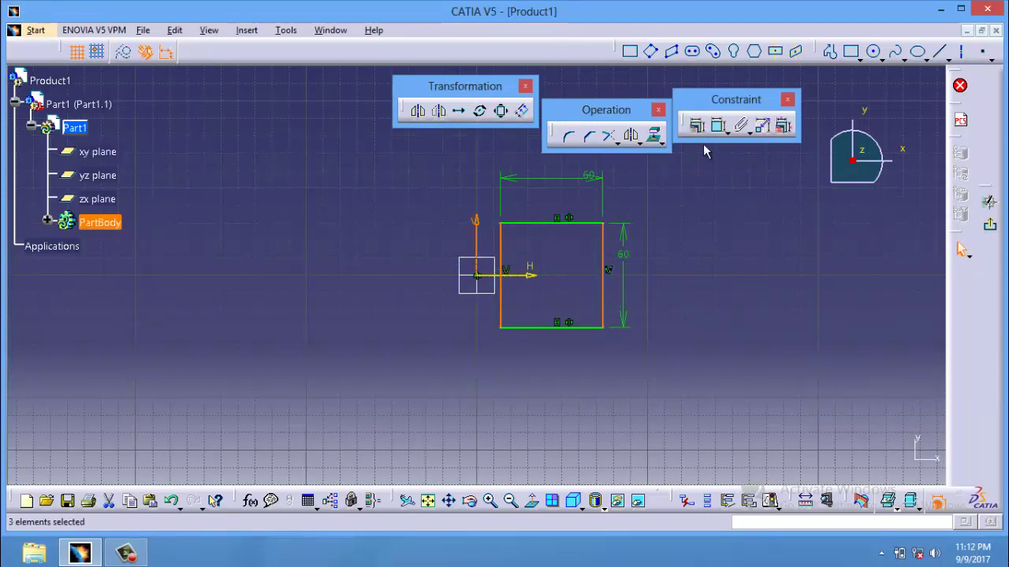
click(696, 126)
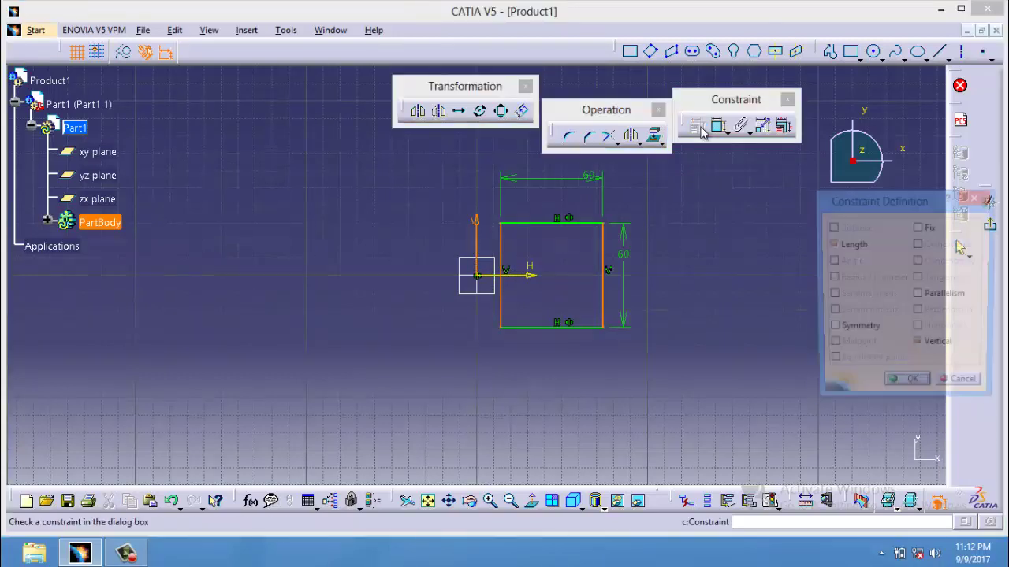
click(857, 329)
click(906, 387)
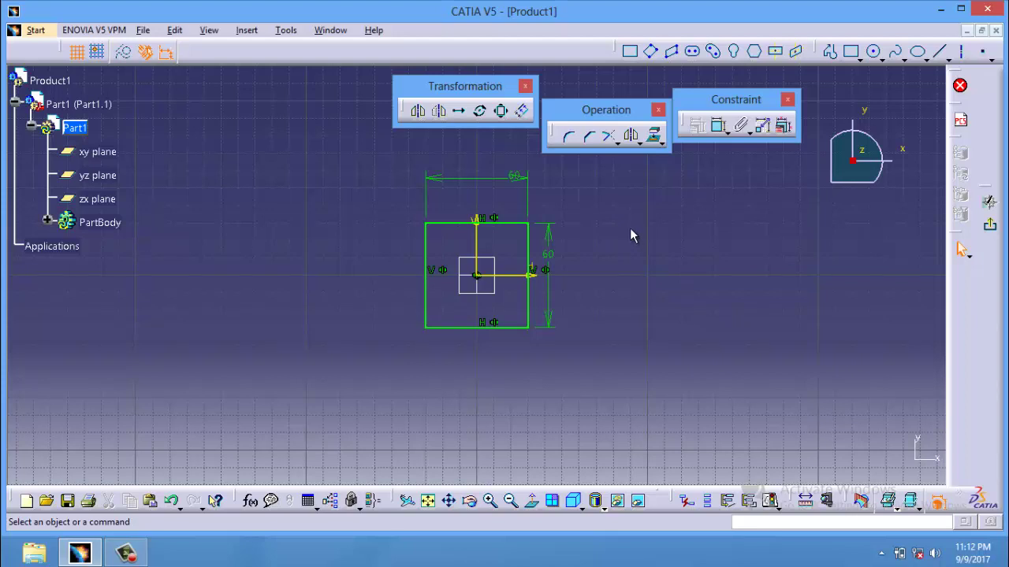
- Exit the sketch, float the Pads toolbar, and start a pad from Sketch.1 at 20 mm
click(991, 228)
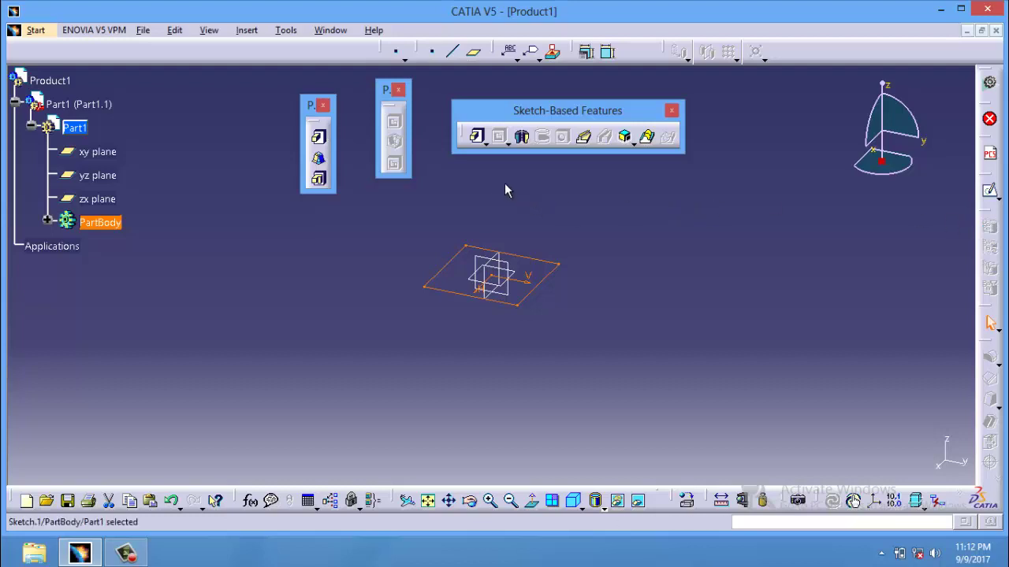
click(400, 90)
click(478, 138)
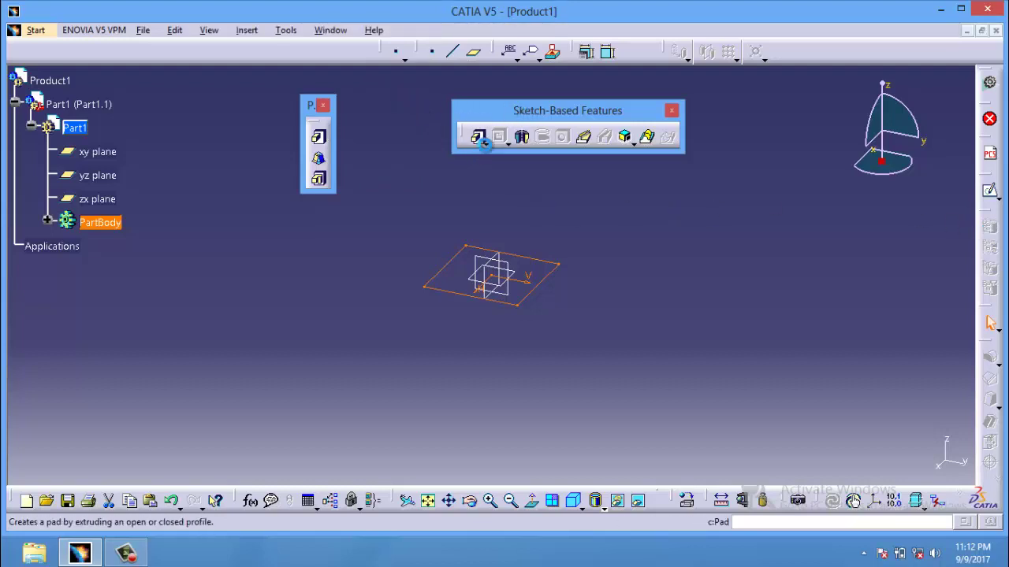
click(486, 144)
mouse_move(487, 150)
mouse_down()
mouse_move(488, 133)
mouse_move(308, 112)
mouse_up()
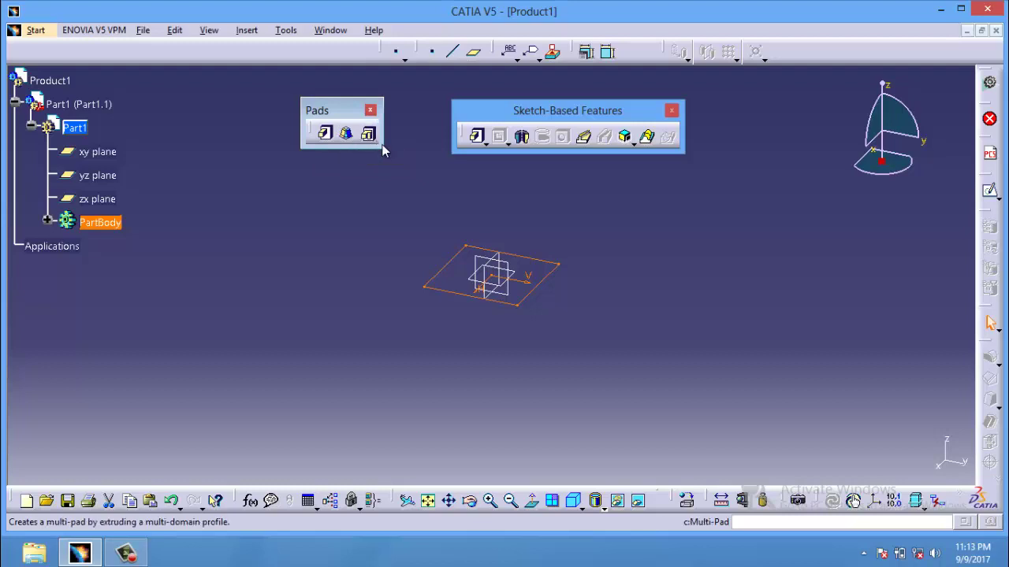
click(324, 133)
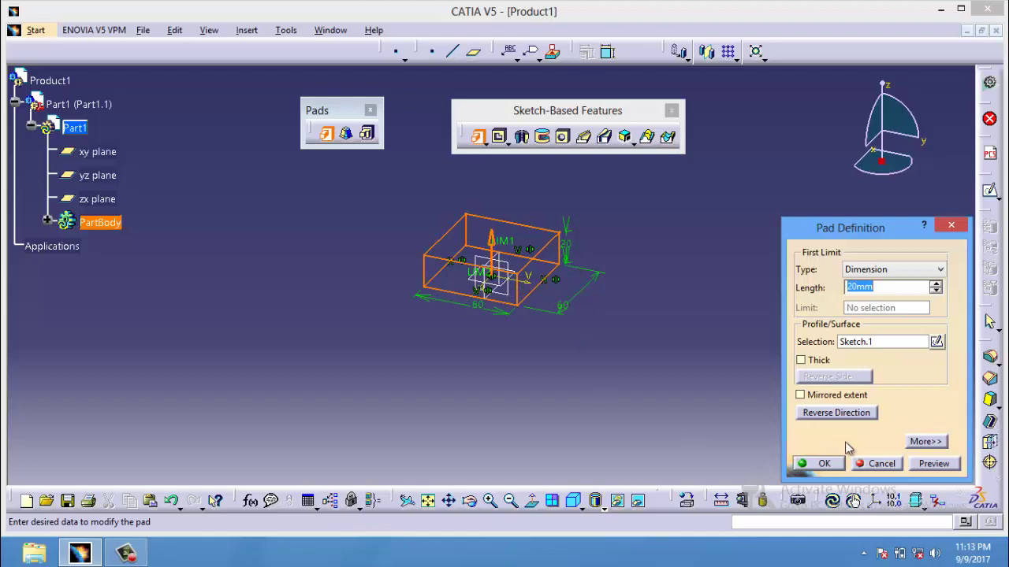
- Set the pad to 44 mm, reversed and mirrored, then enable the Thick option
click(933, 464)
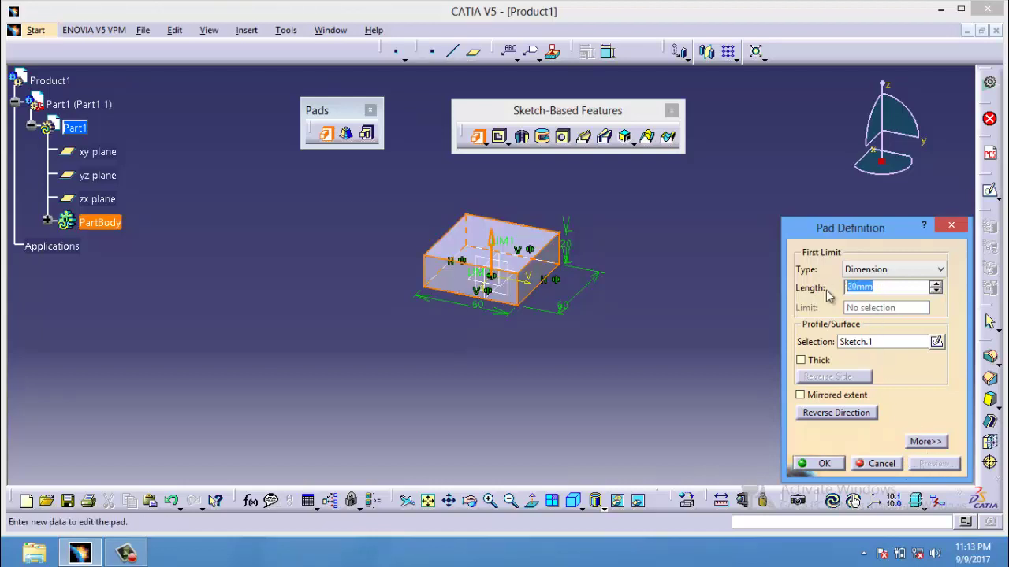
text(44)
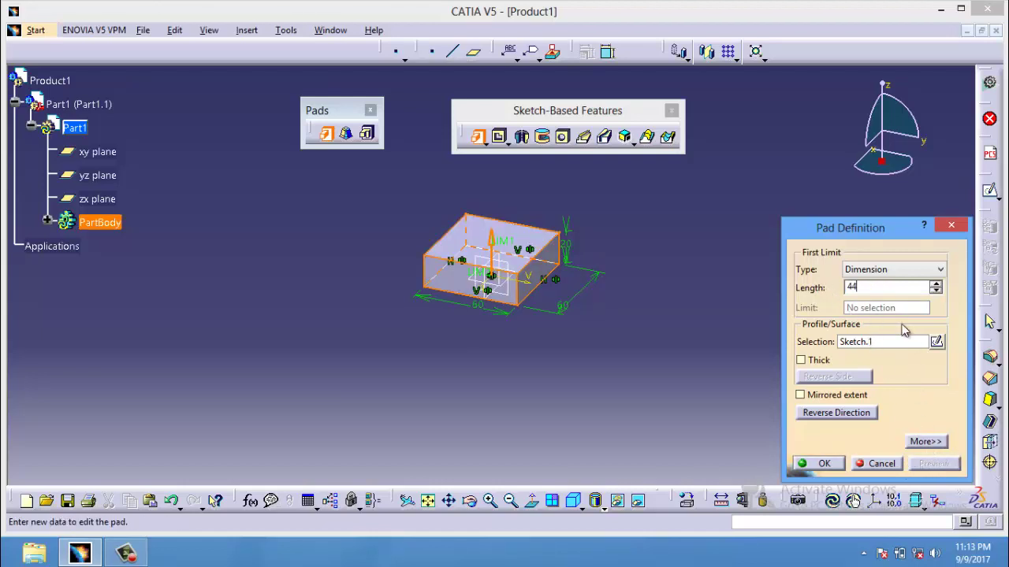
click(904, 343)
click(935, 464)
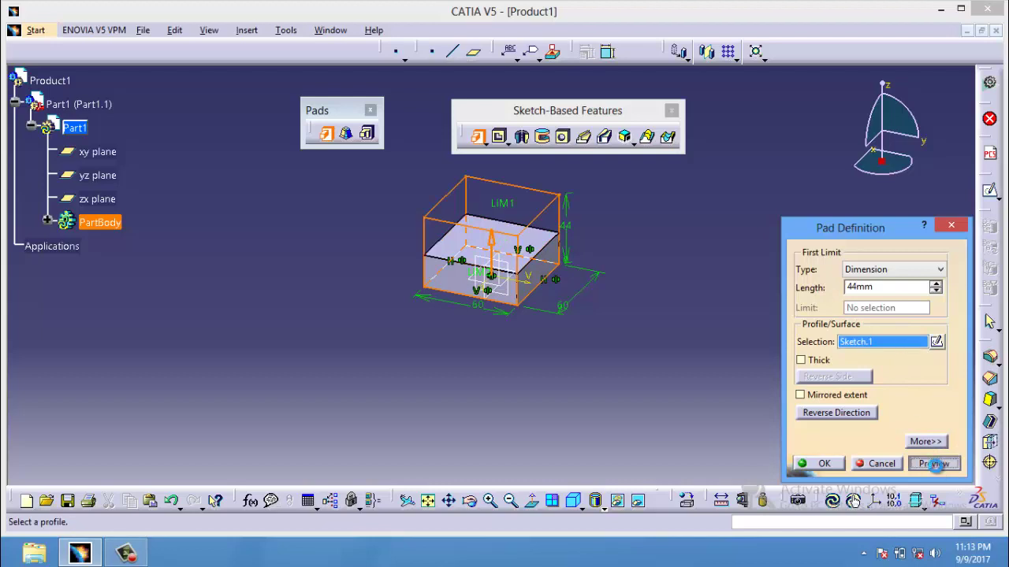
click(837, 413)
click(935, 464)
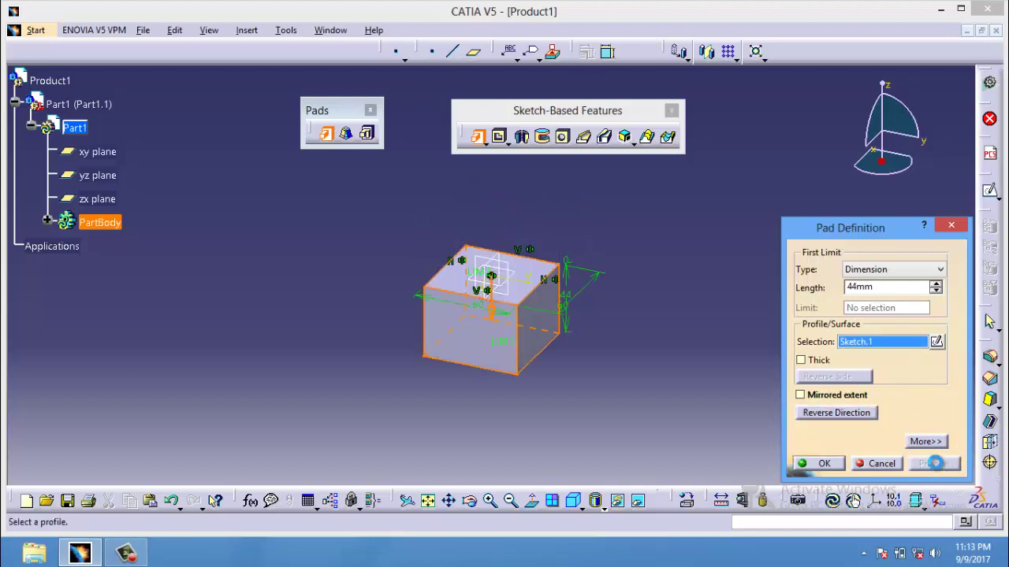
click(834, 396)
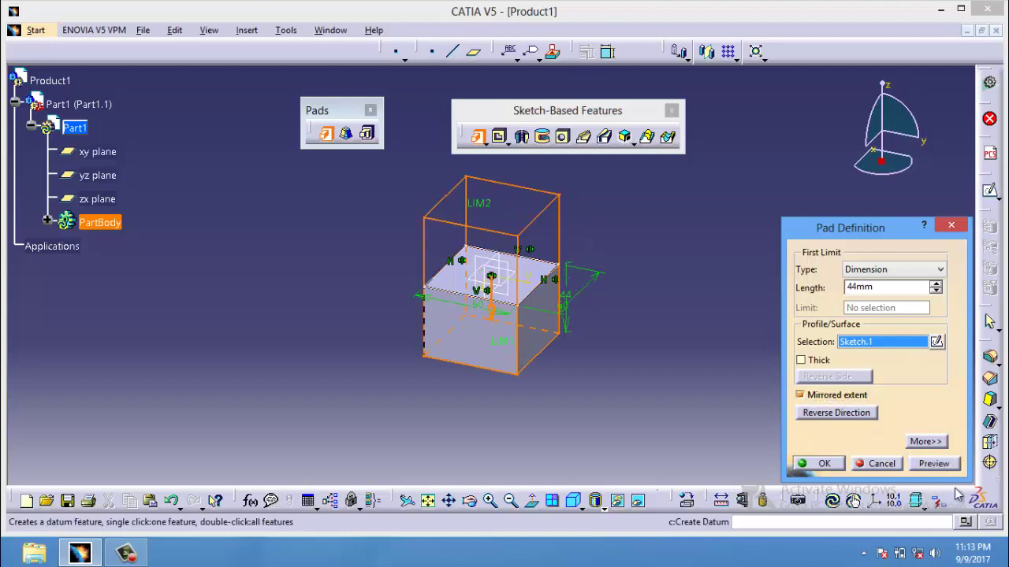
click(944, 464)
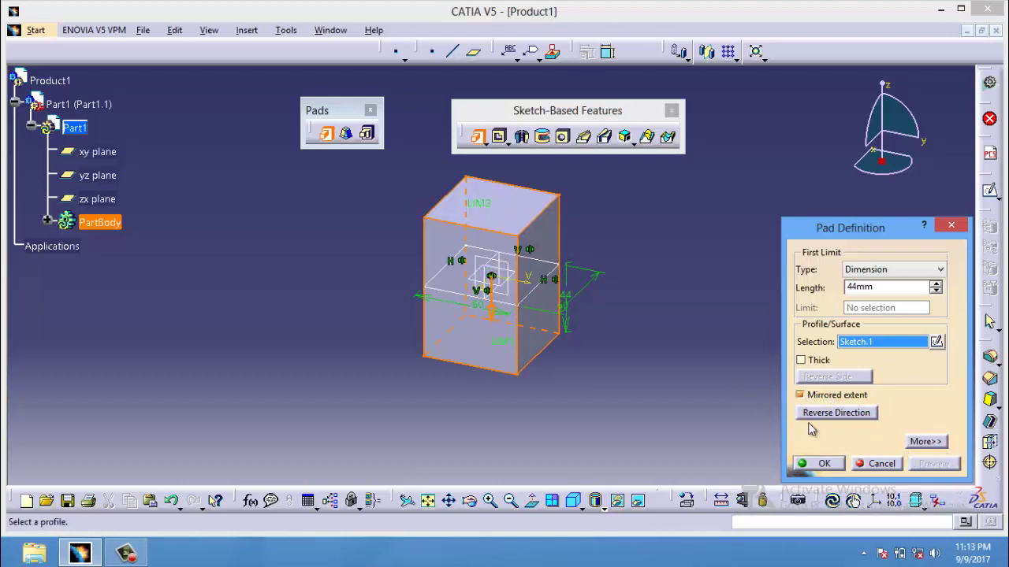
click(813, 361)
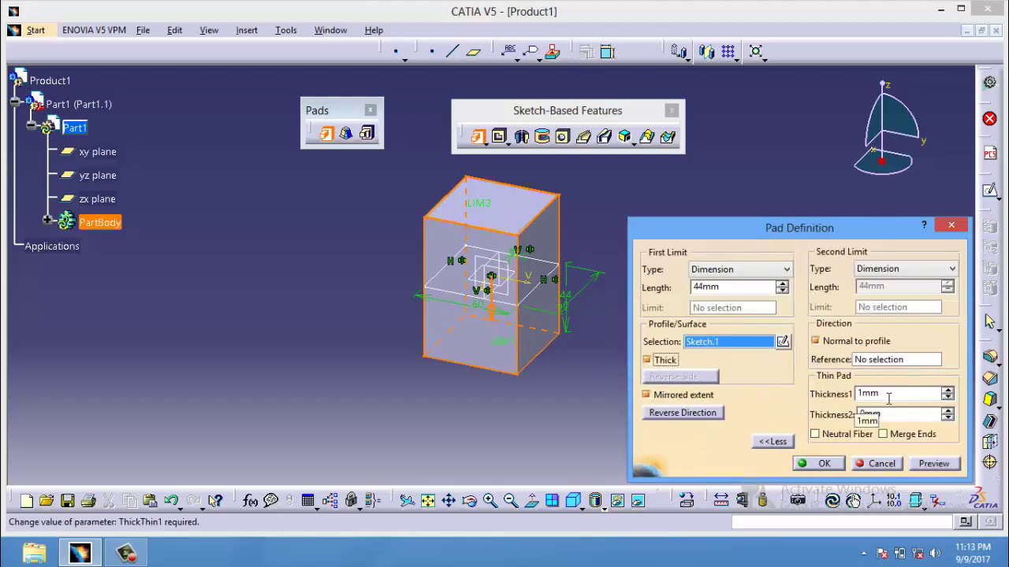
- Set both thin-pad thicknesses, Thickness1 and Thickness2, to 5 mm and preview the result
click(944, 466)
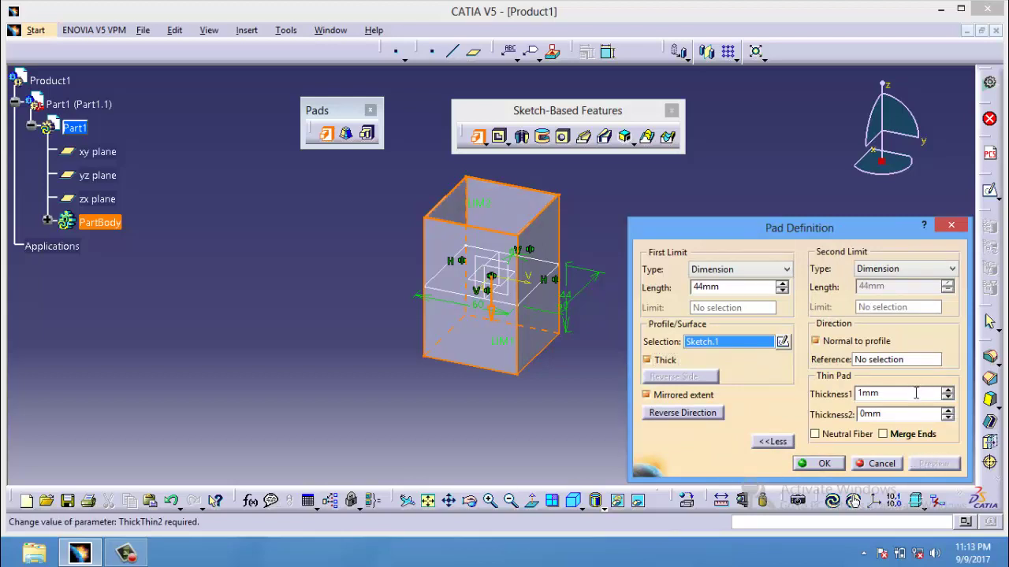
click(872, 392)
text(5)
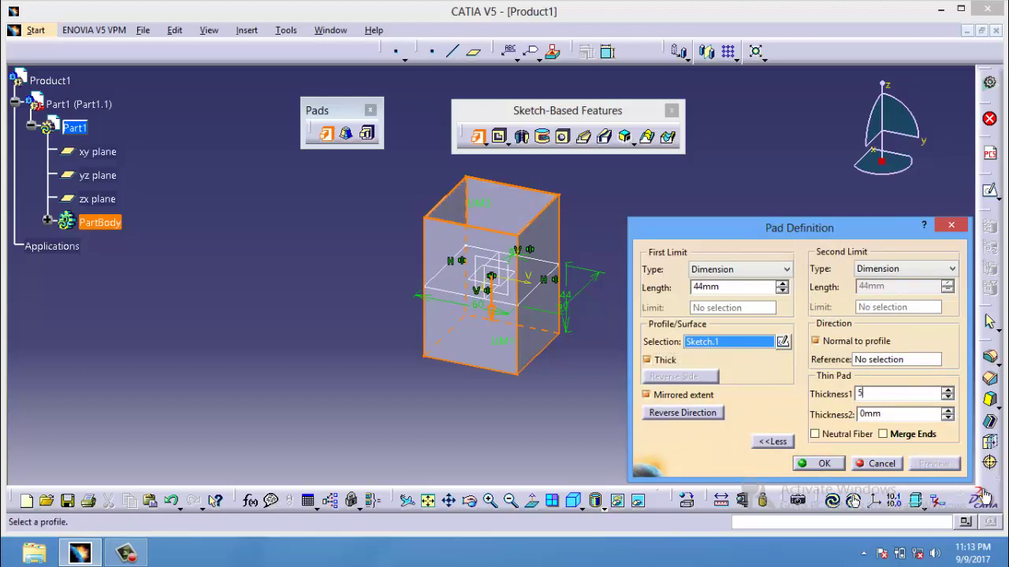
key(Tab)
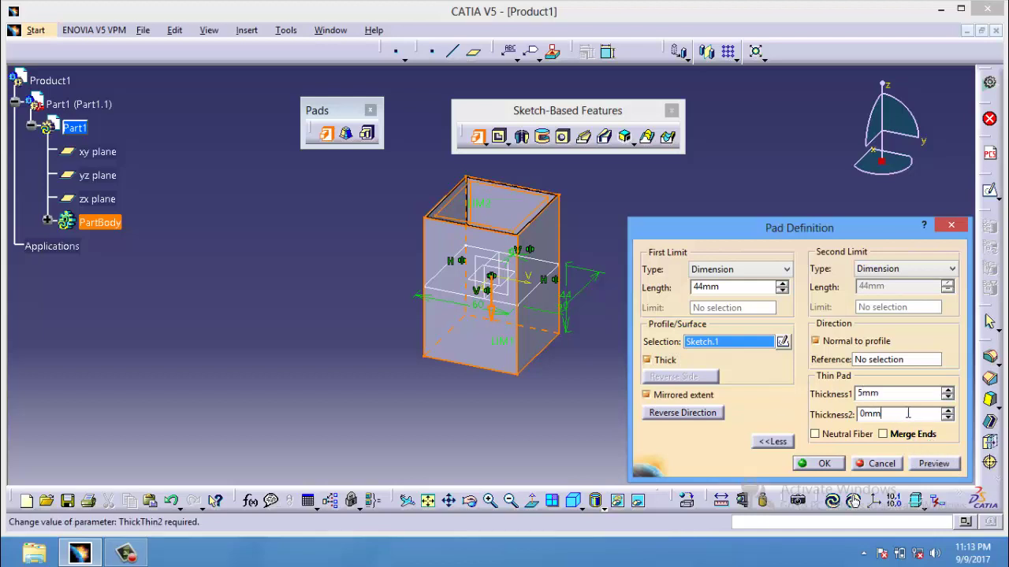
click(943, 467)
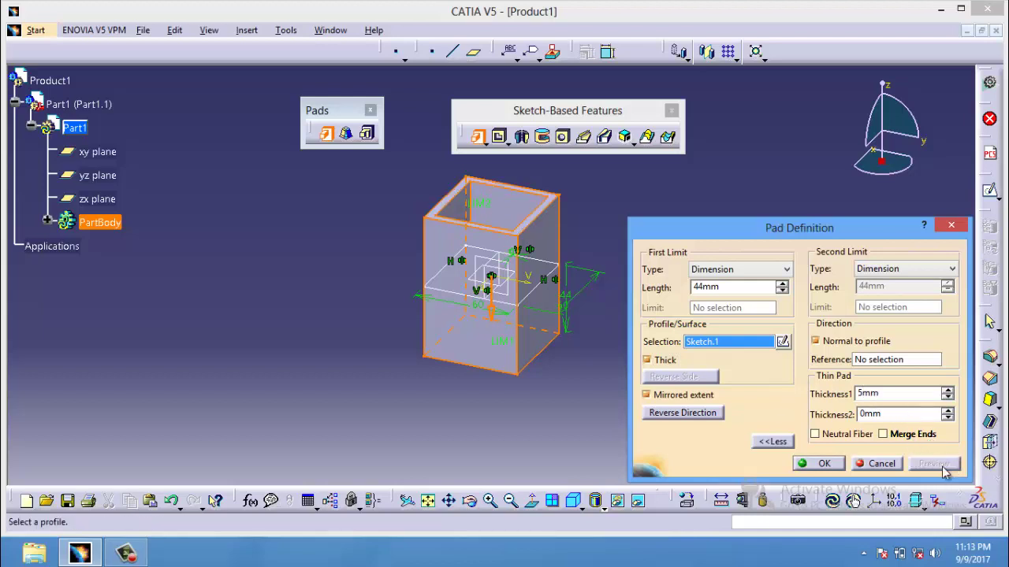
double_click(893, 411)
text(5)
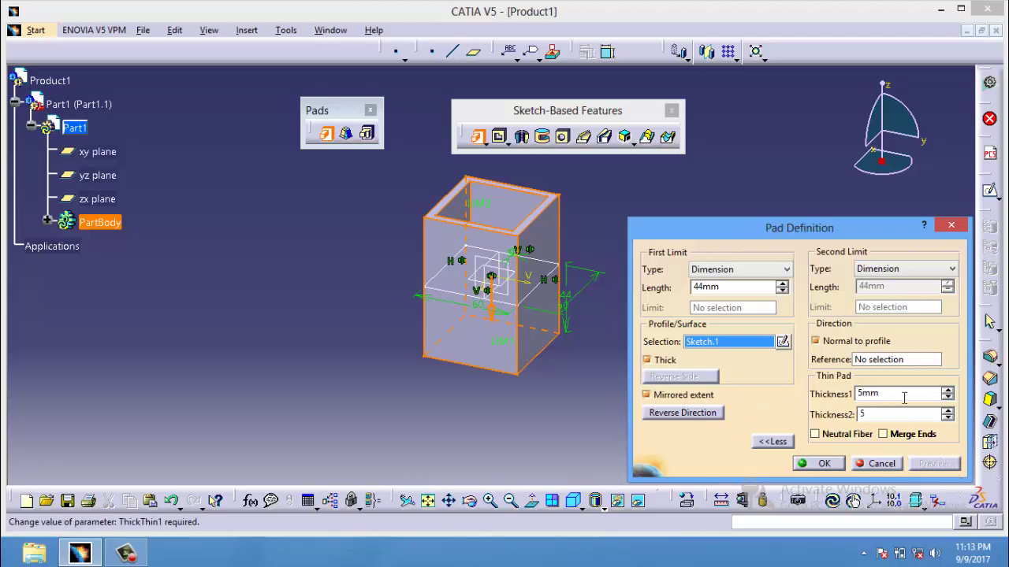
click(904, 396)
click(942, 465)
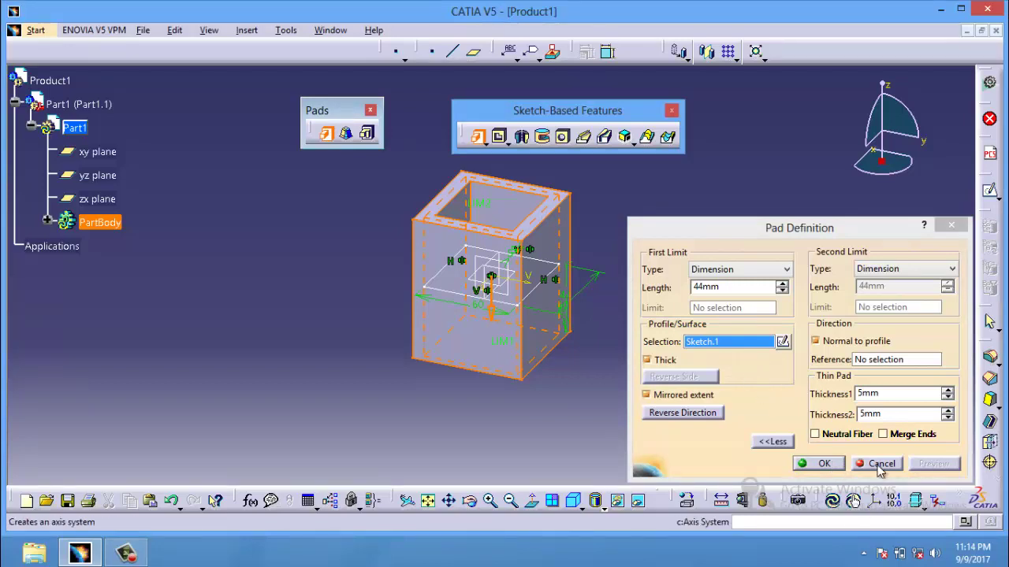
- Cancel the thin pad, add a small circle inside the square in Sketch.1, and start a new pad
key(Escape)
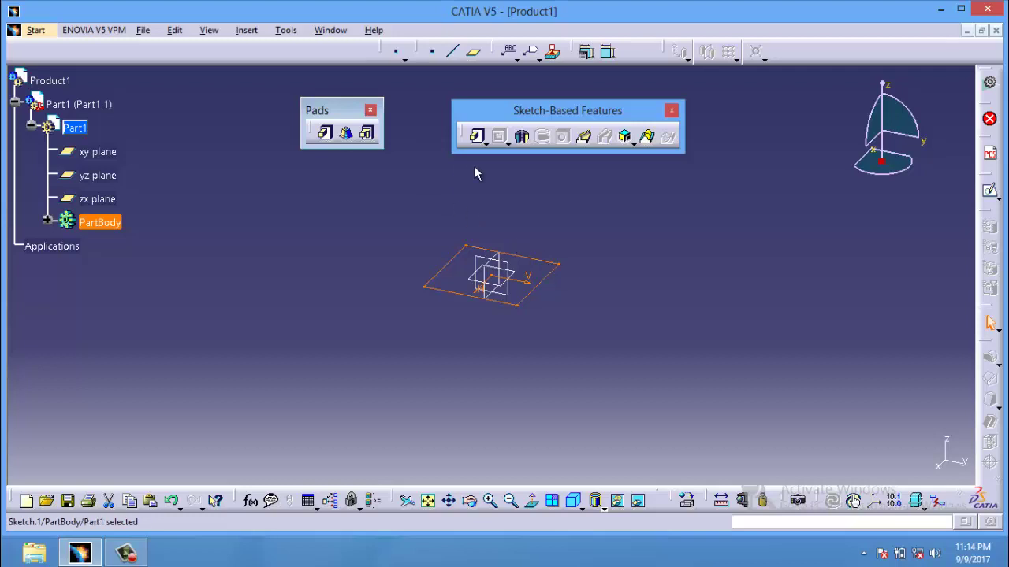
double_click(541, 255)
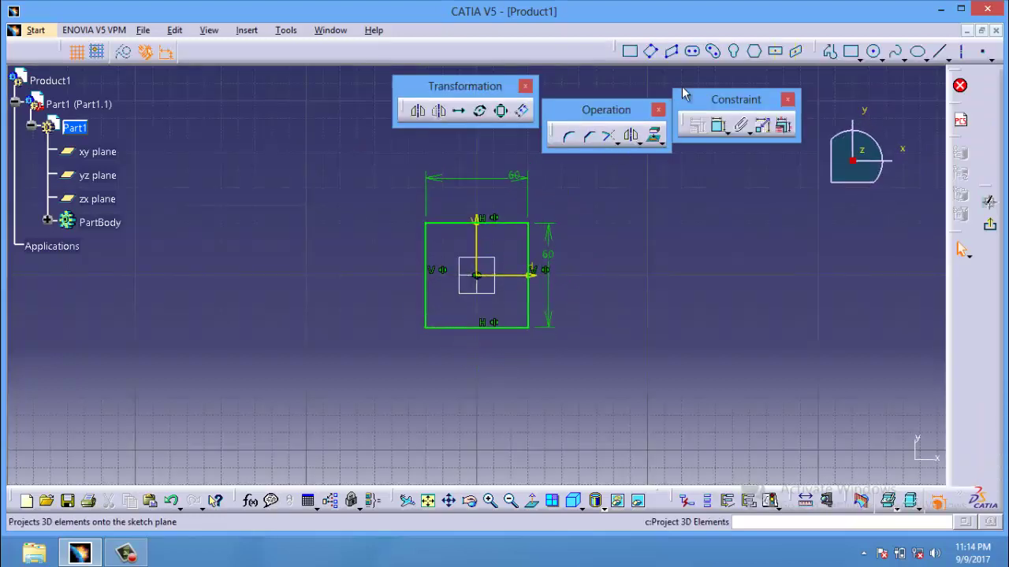
click(873, 51)
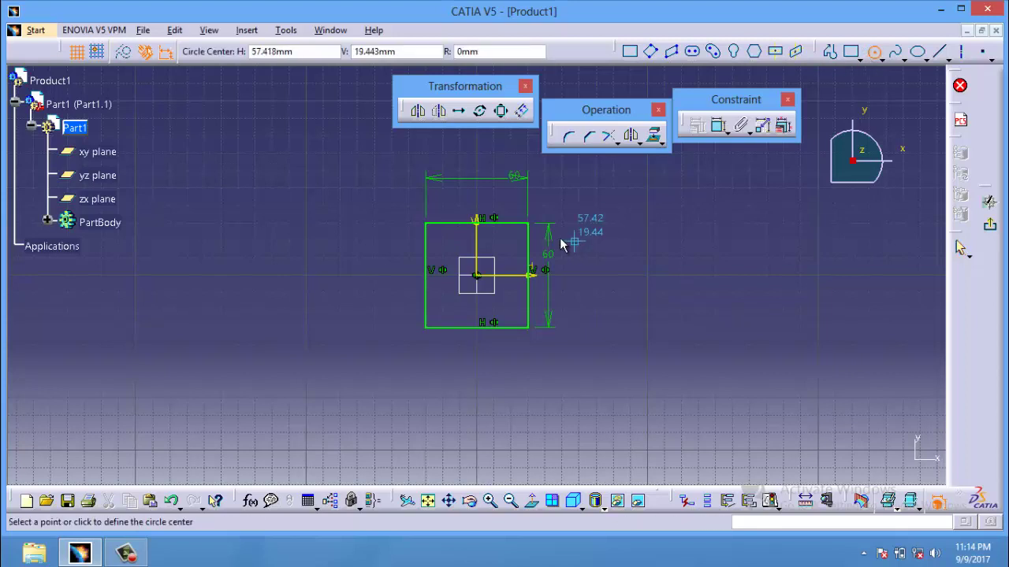
click(511, 246)
click(521, 253)
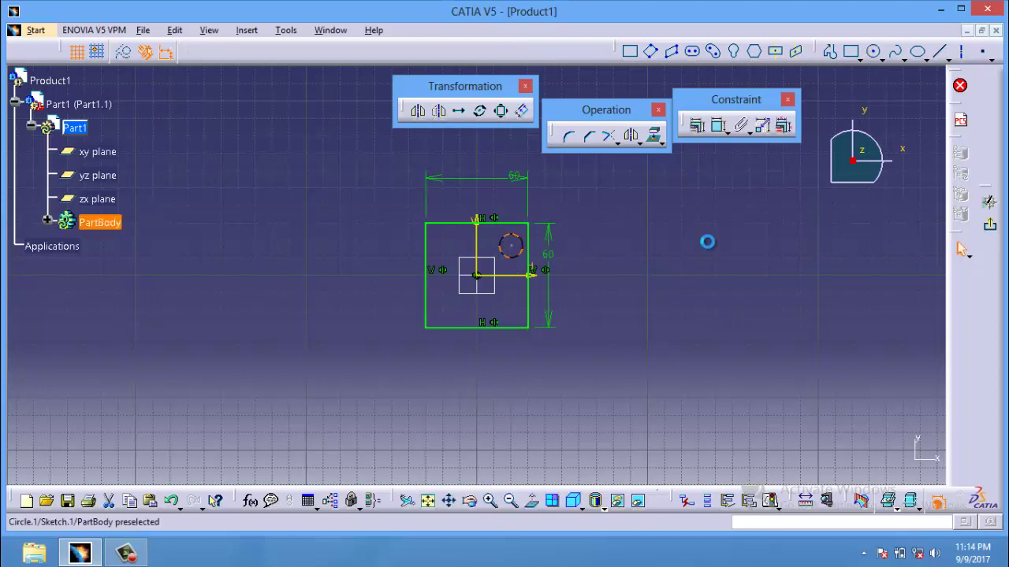
click(990, 225)
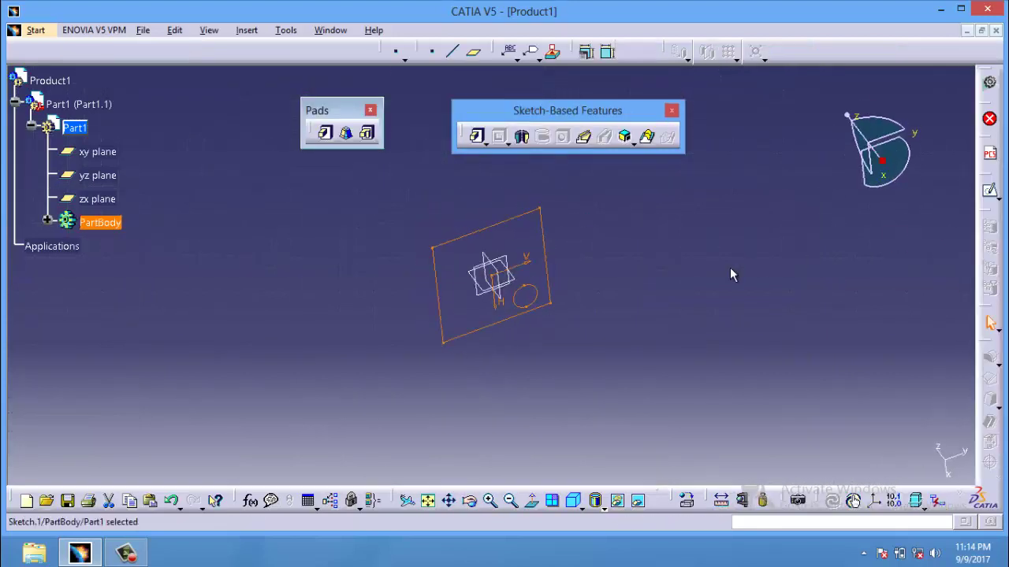
click(326, 132)
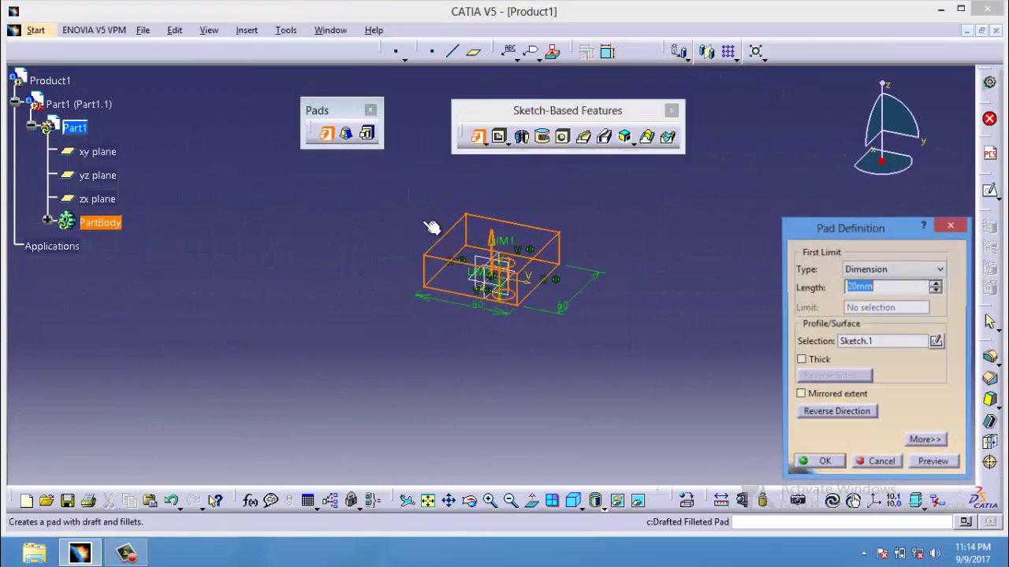
- Accept the 20 mm pad, creating Pad.1 as a square block with a round hole
click(822, 463)
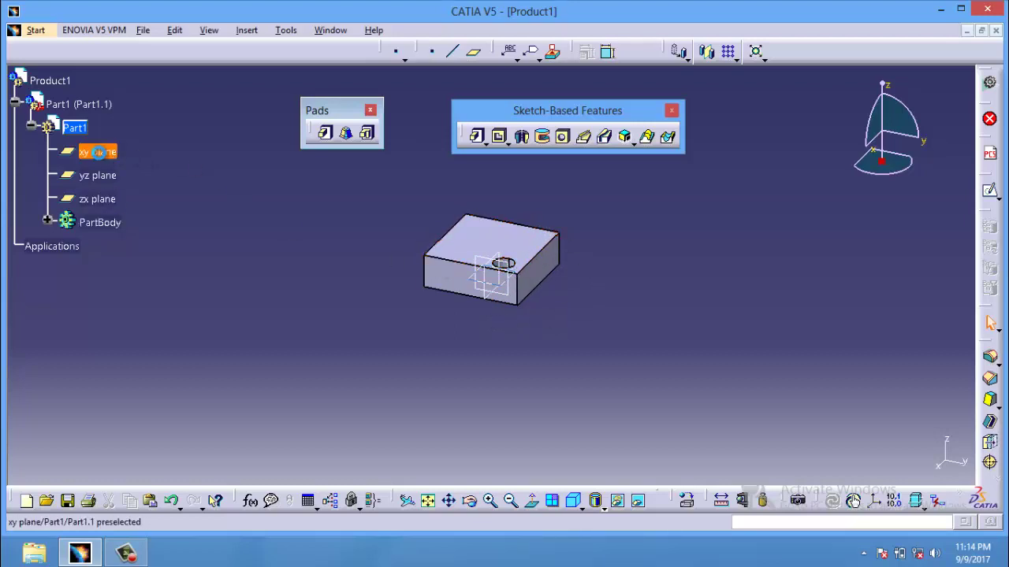
- Draw a rectangle in a new xy-plane sketch, Sketch.2, to the right of the block
click(97, 152)
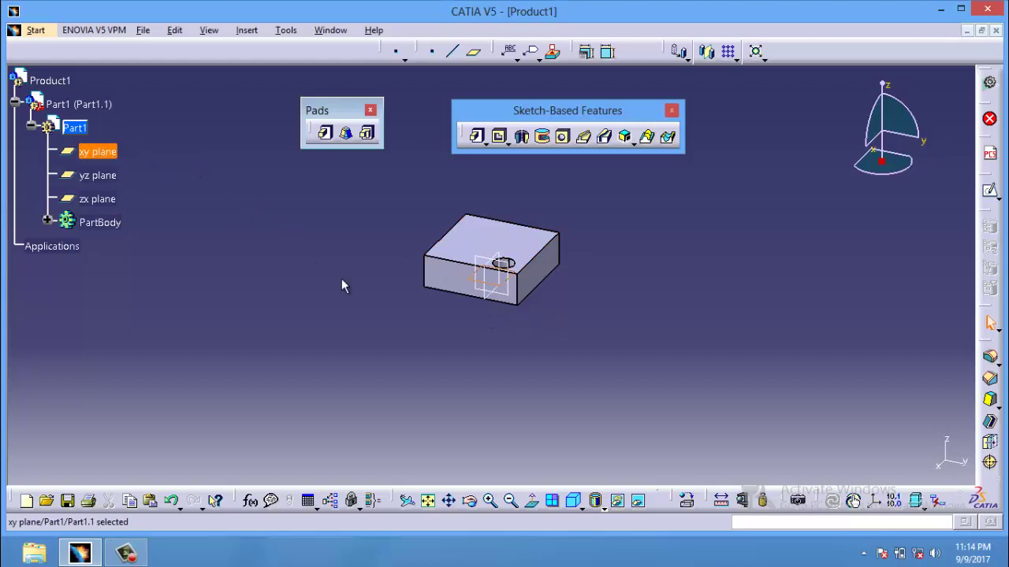
click(990, 190)
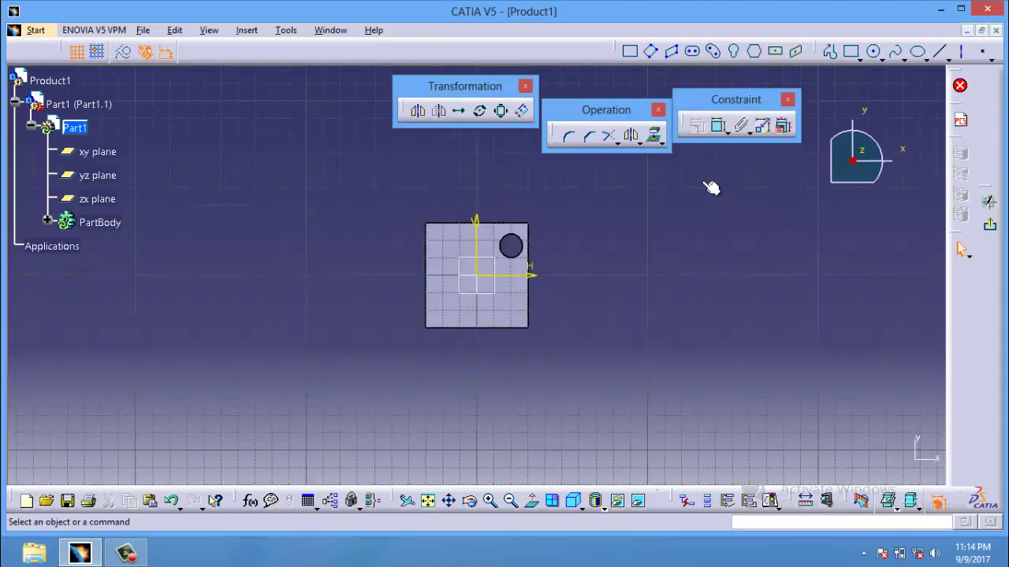
click(629, 51)
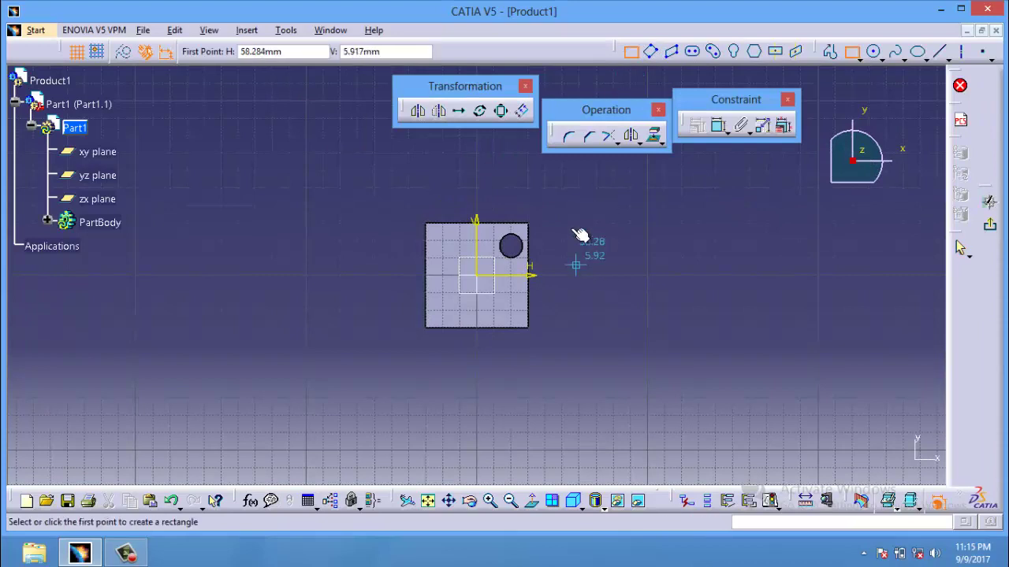
click(576, 211)
click(672, 319)
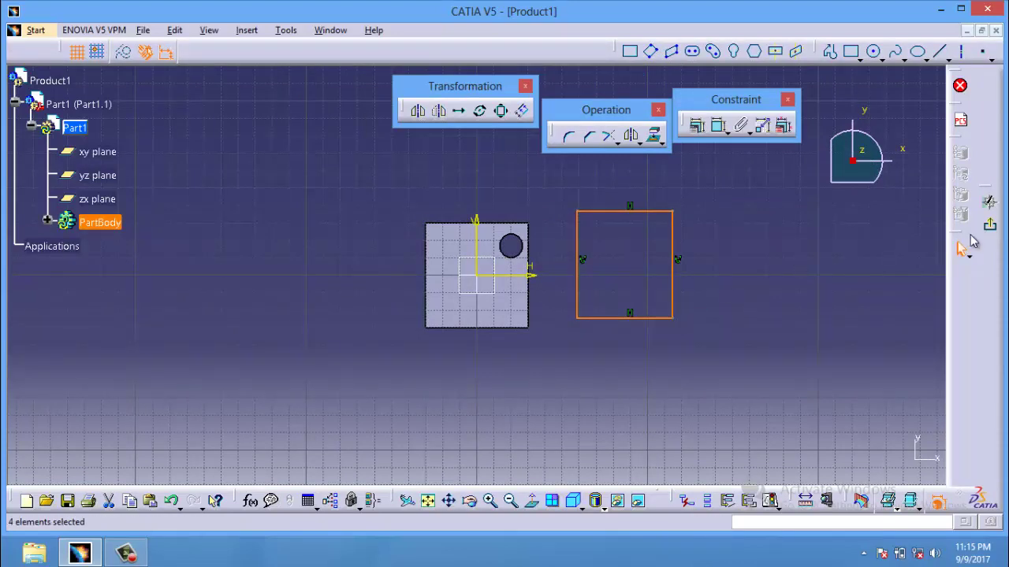
click(990, 225)
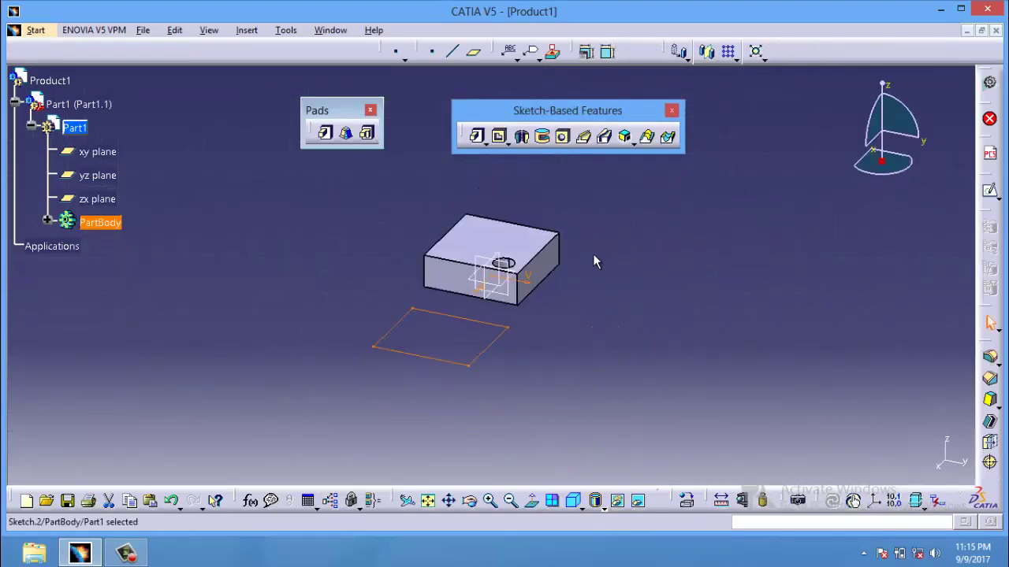
- Pad the rectangle downward 20 mm with a 33° draft and 5 mm fillets, limited by the AbsoluteAxis
click(345, 132)
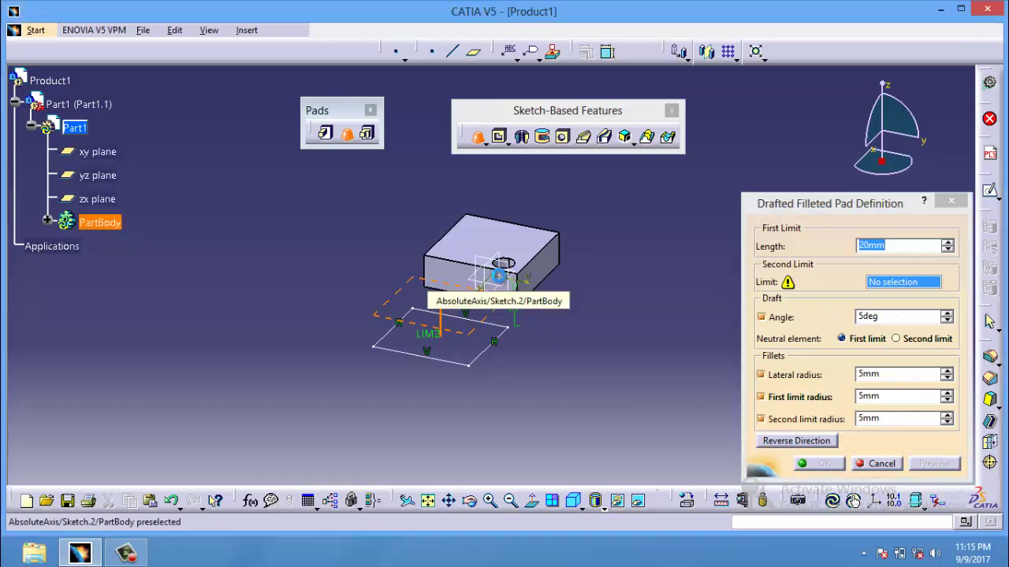
click(498, 275)
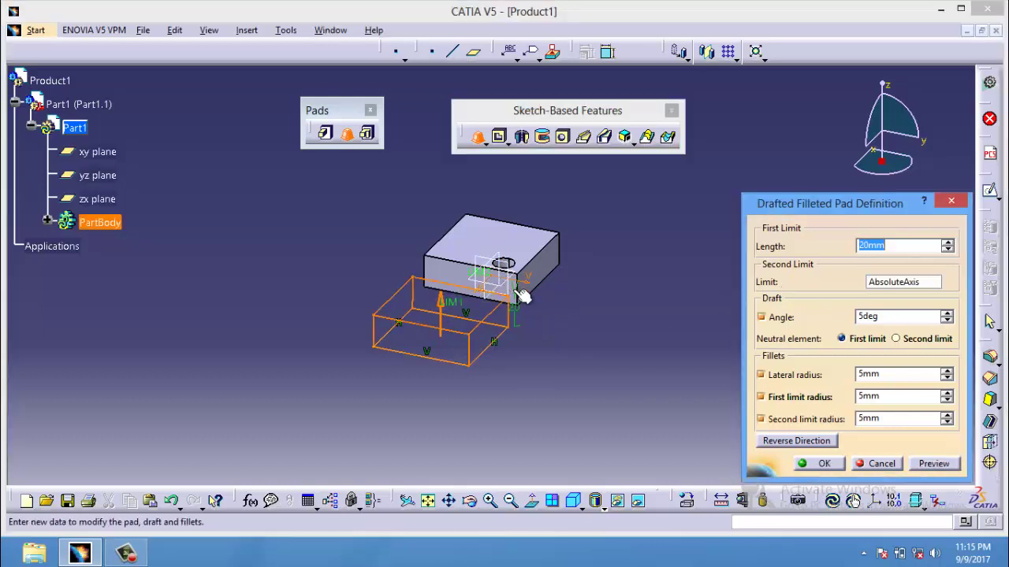
click(914, 317)
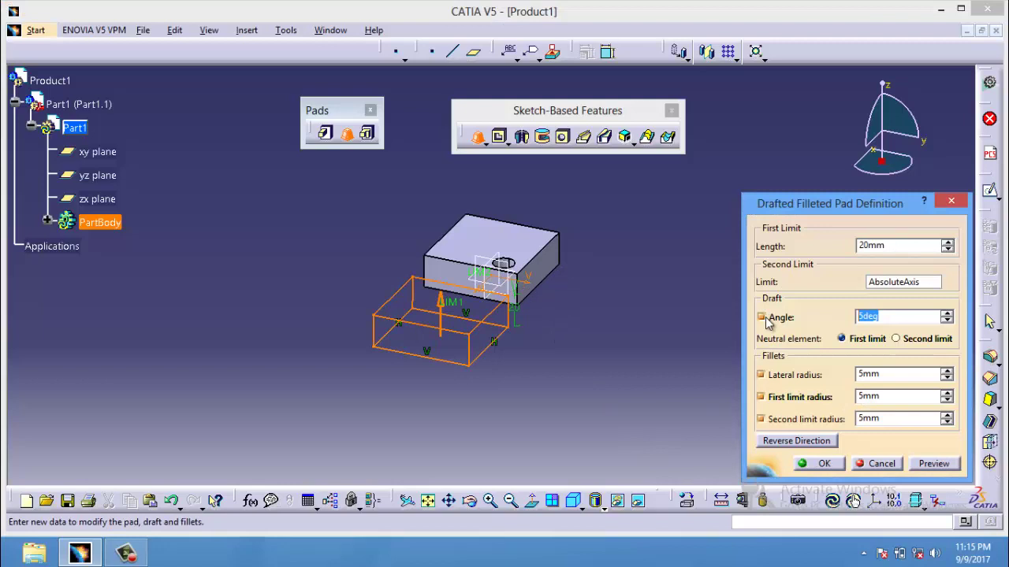
text(33)
click(936, 464)
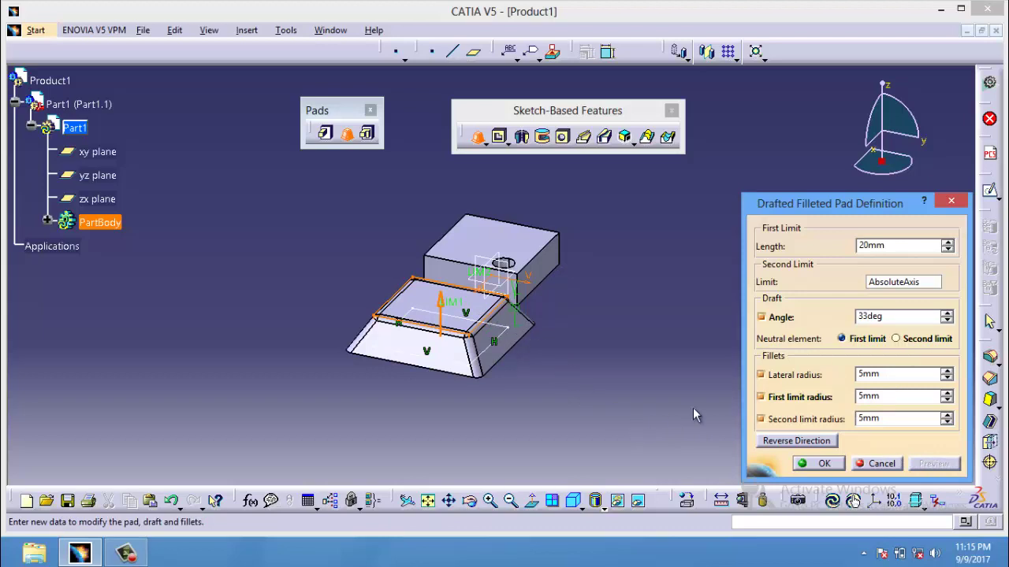
click(782, 443)
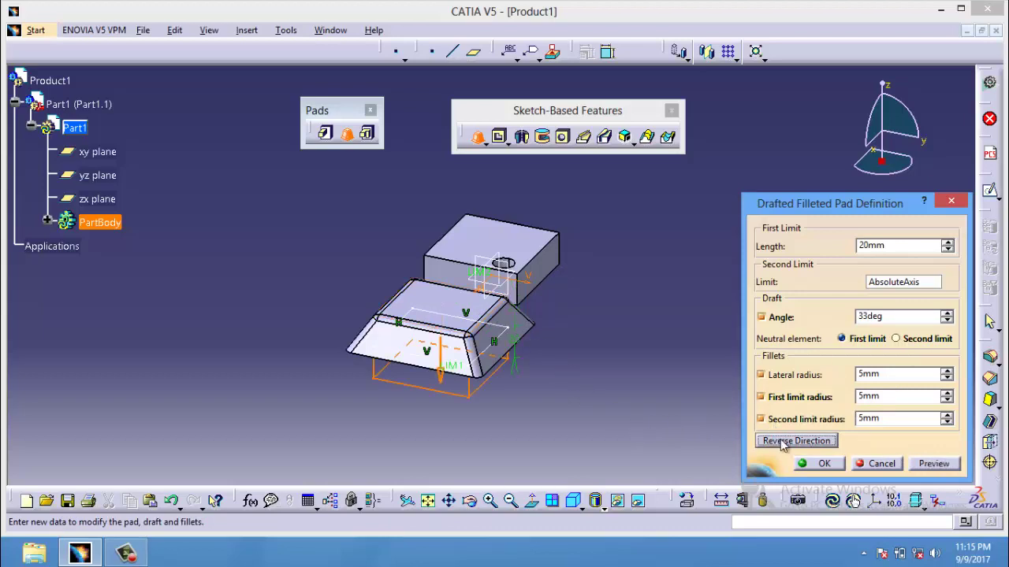
click(947, 465)
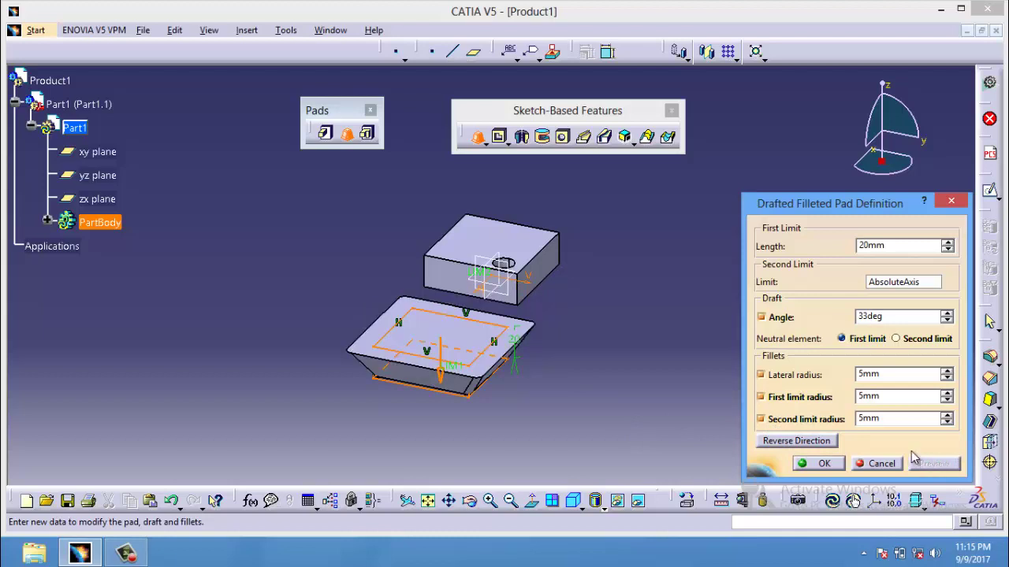
click(819, 463)
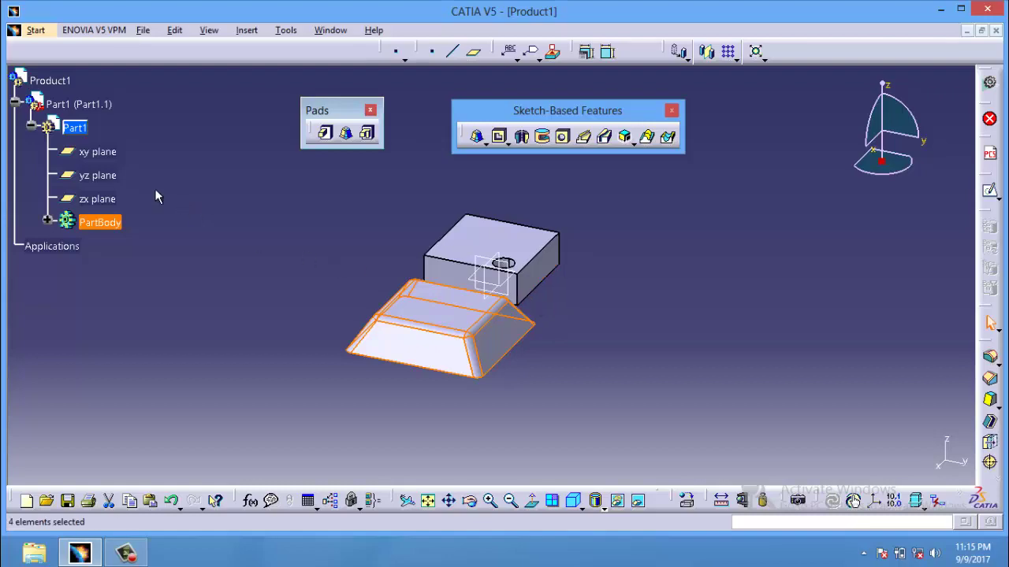
- Sketch a large rectangle on the xy plane with a smaller rectangle inside it
click(128, 154)
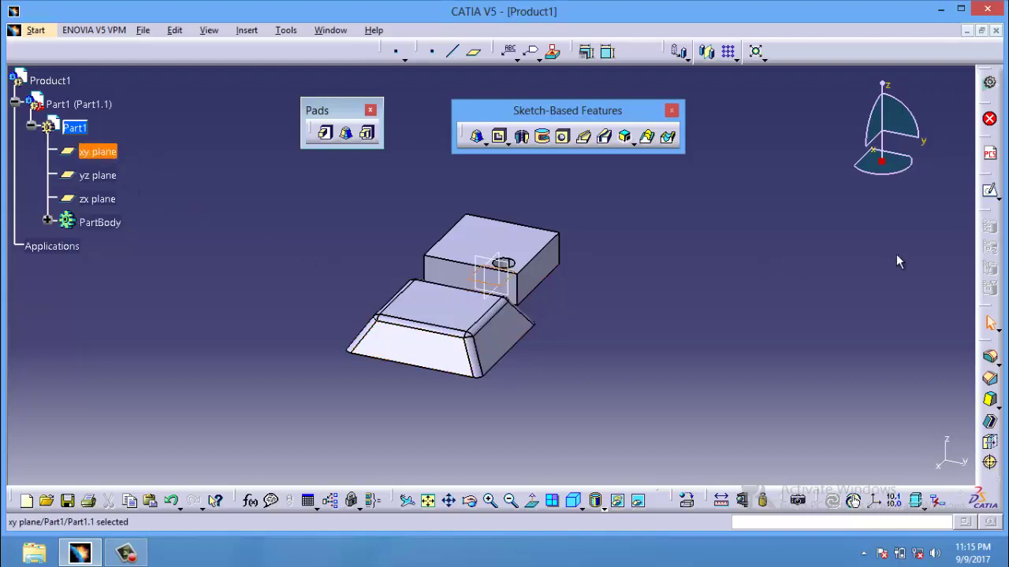
click(552, 52)
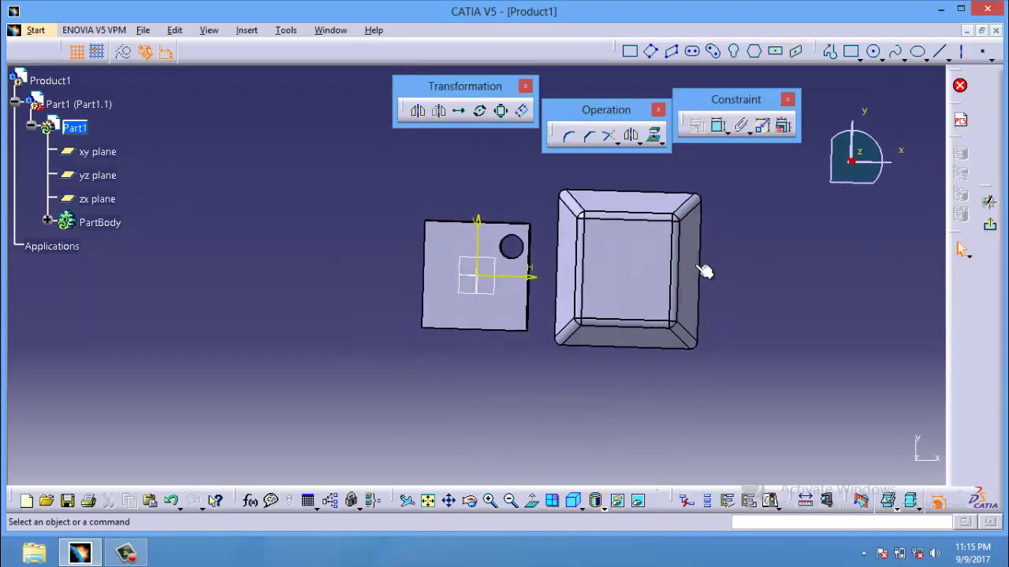
click(630, 51)
click(183, 213)
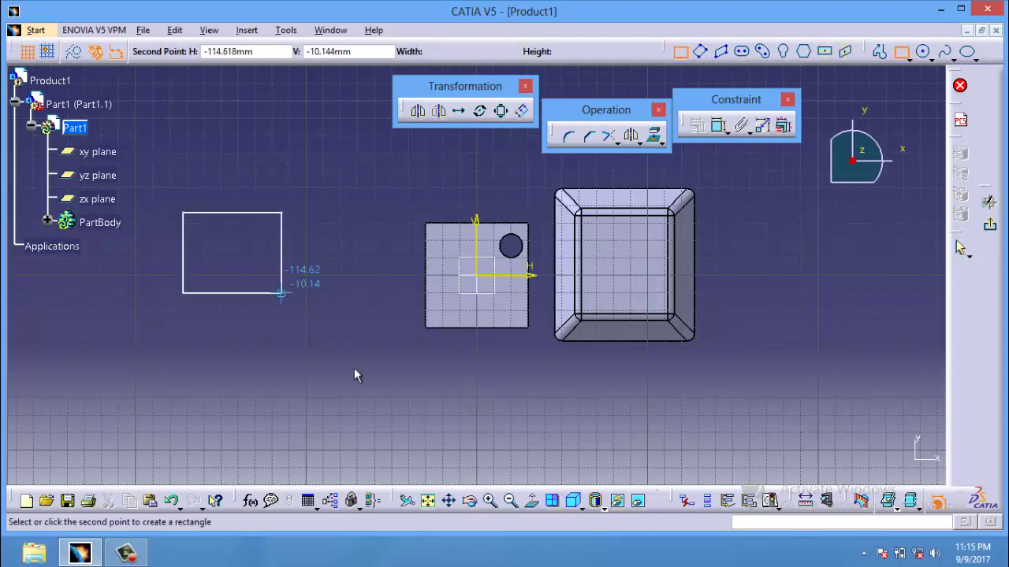
click(371, 373)
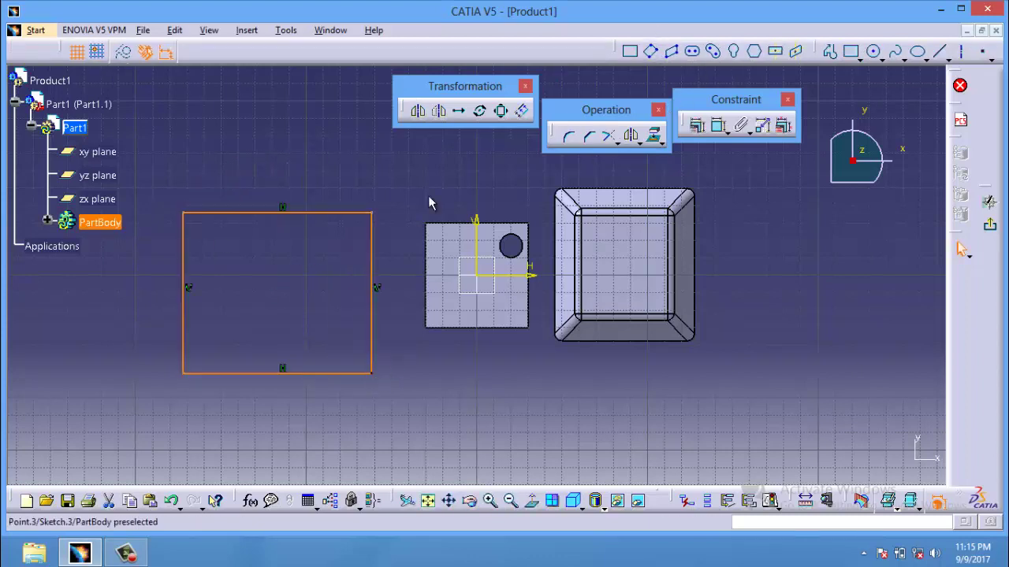
click(630, 51)
click(238, 235)
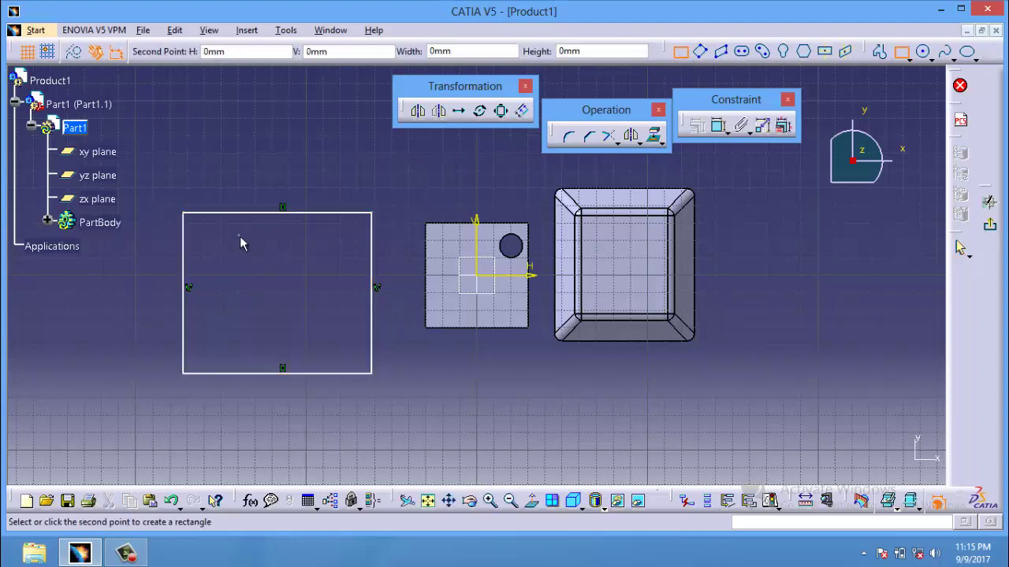
click(330, 287)
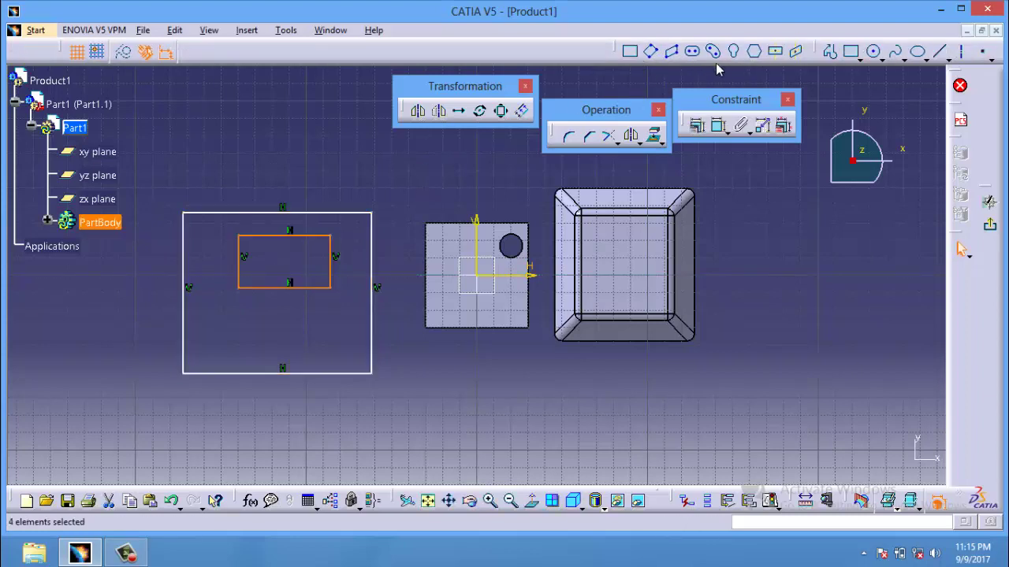
- Add a circle in the large rectangle's lower half and close the sketch
click(873, 52)
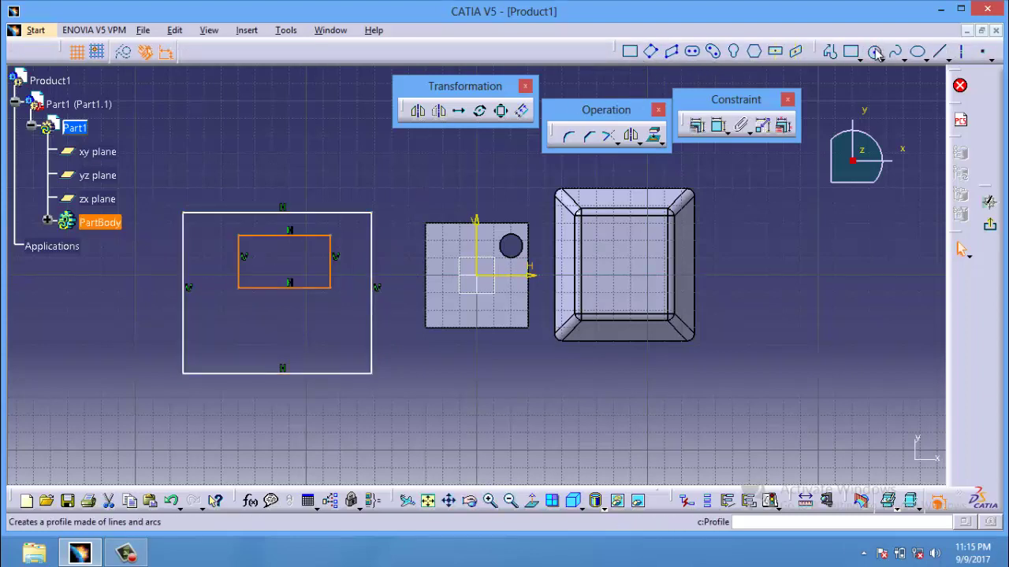
click(282, 329)
click(303, 337)
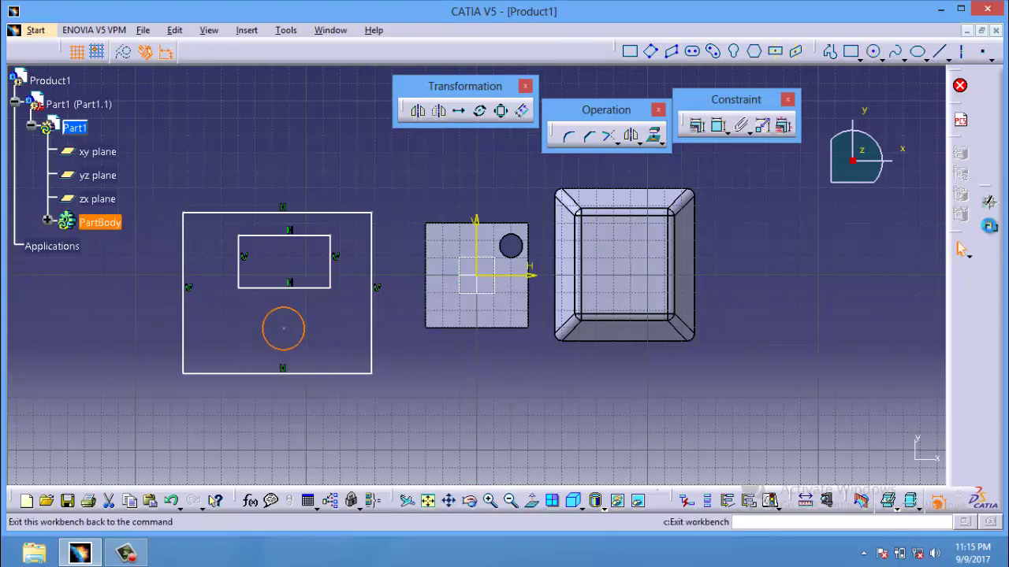
click(990, 226)
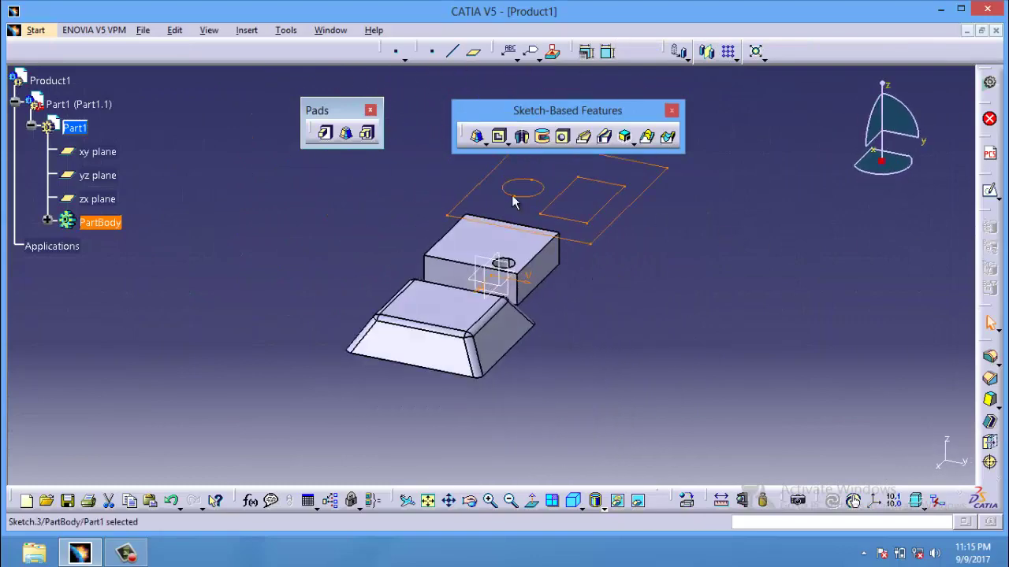
- Multi-pad Sketch.3's three regions to lengths of 66 mm, 33 mm and 44 mm
click(369, 135)
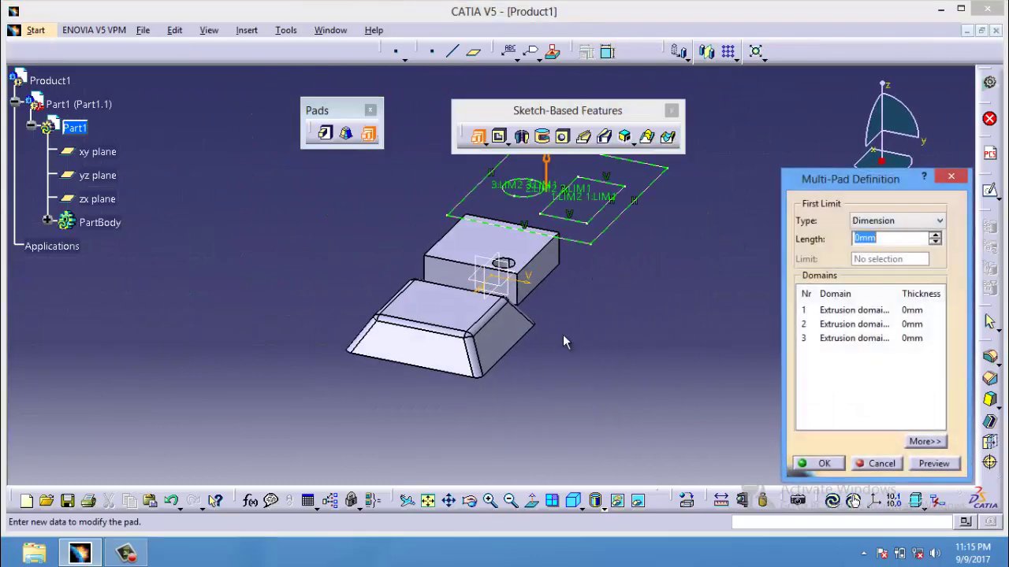
click(824, 312)
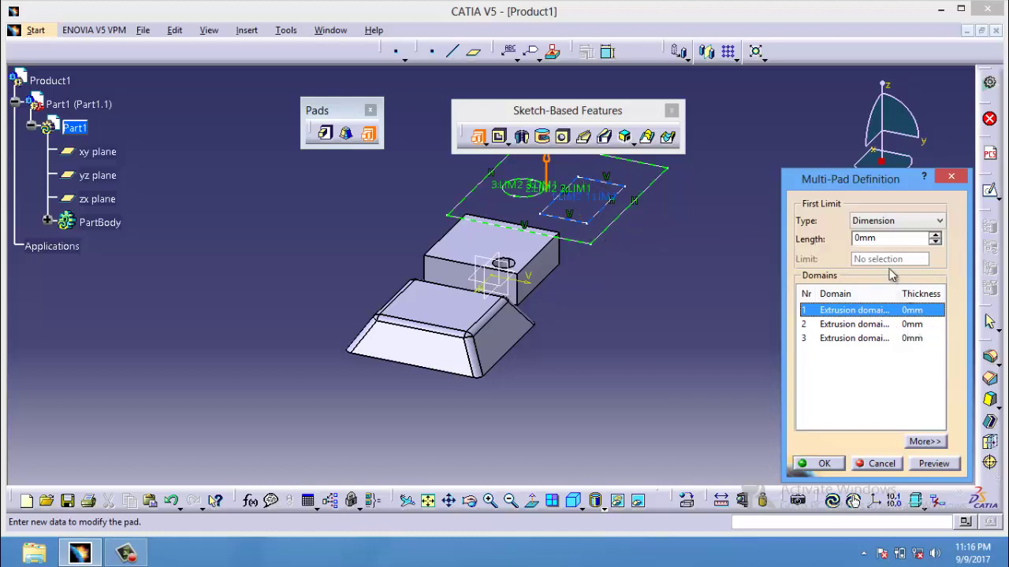
drag(886, 238, 807, 240)
text(66)
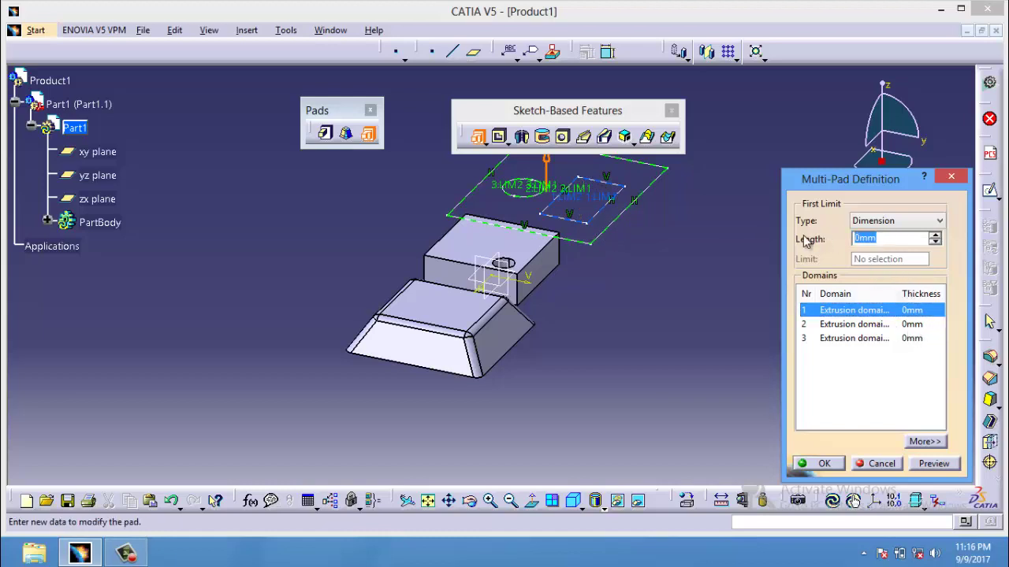
click(893, 325)
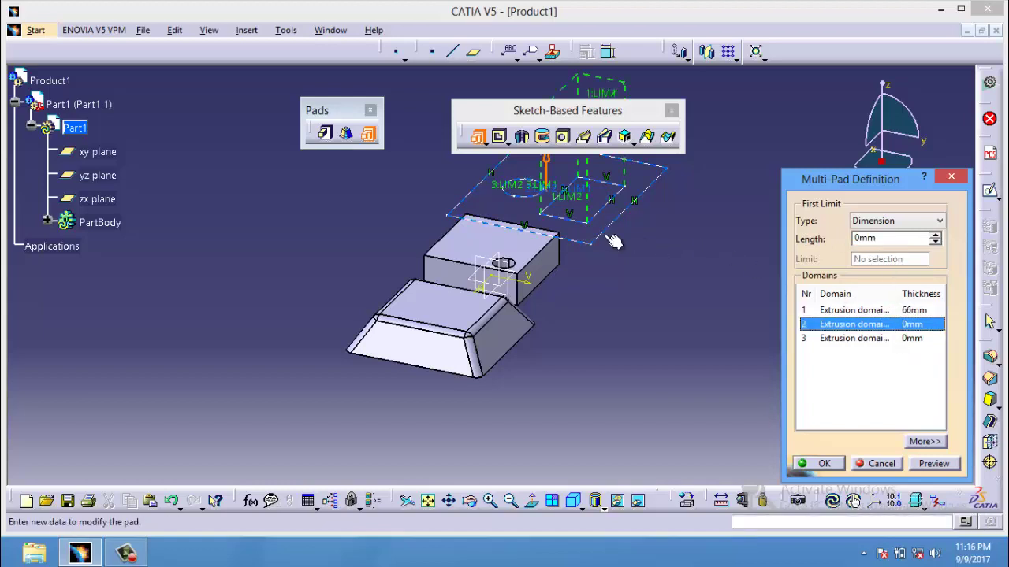
double_click(898, 238)
text(33)
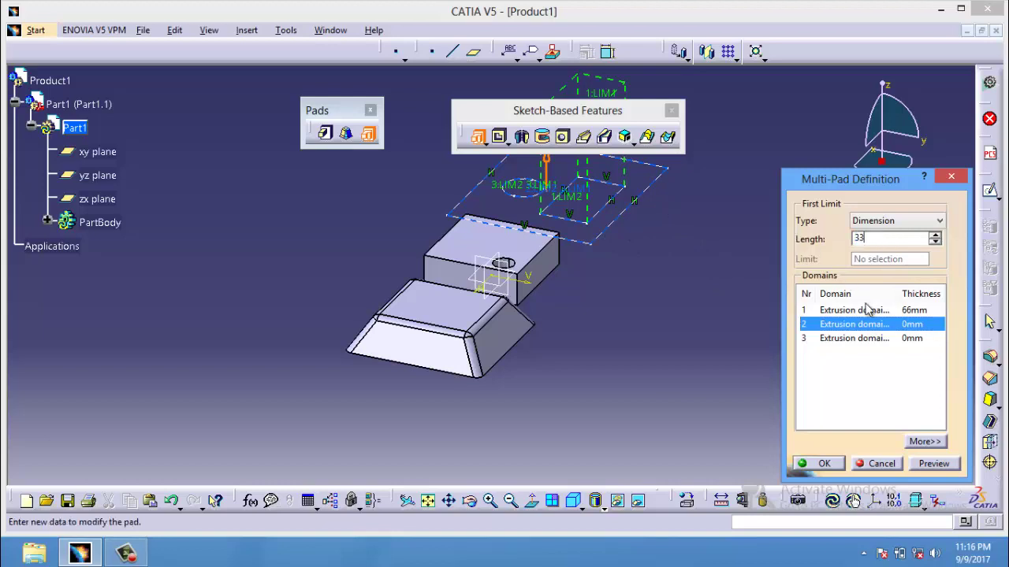
click(889, 339)
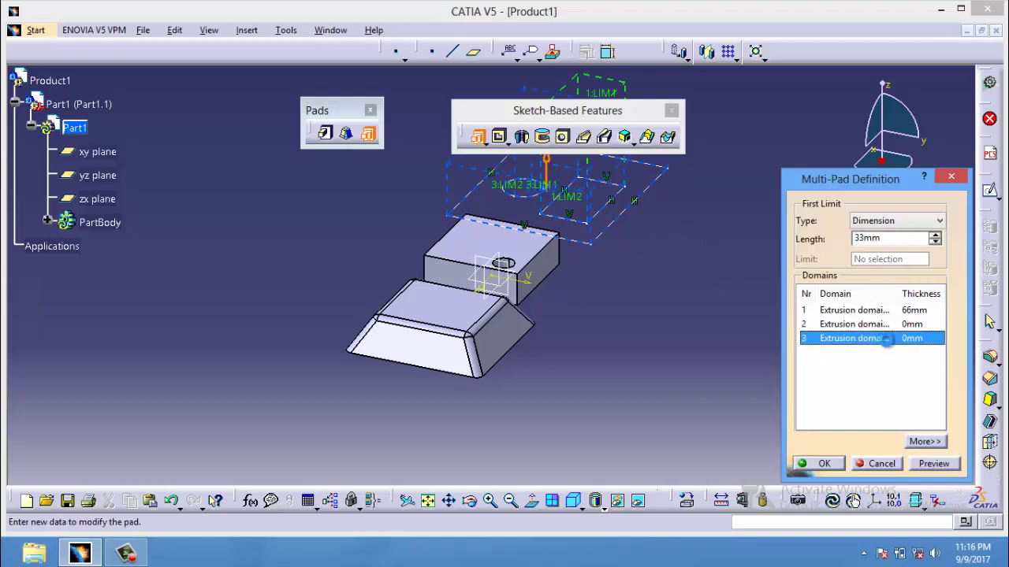
double_click(875, 238)
text(44)
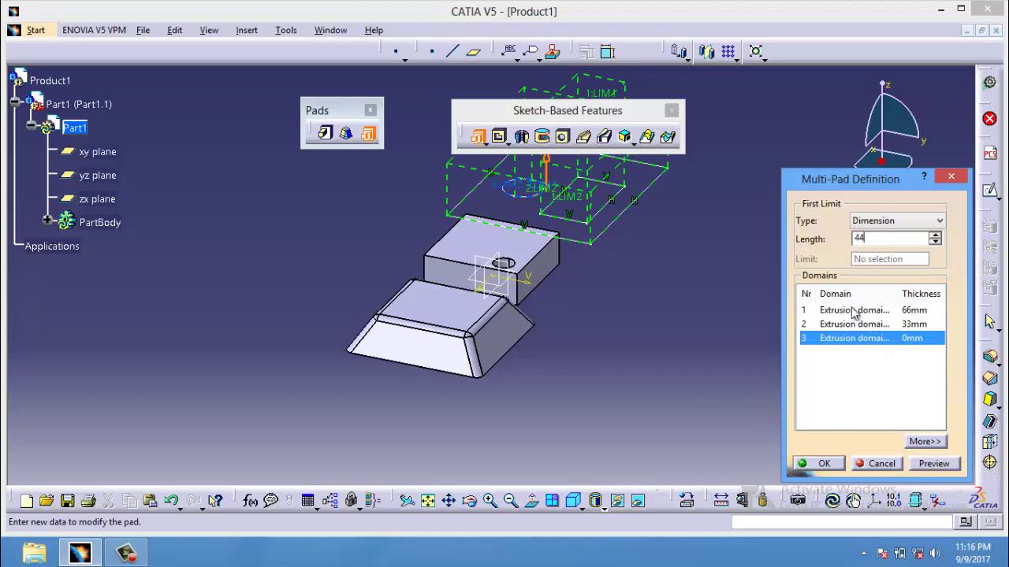
click(933, 464)
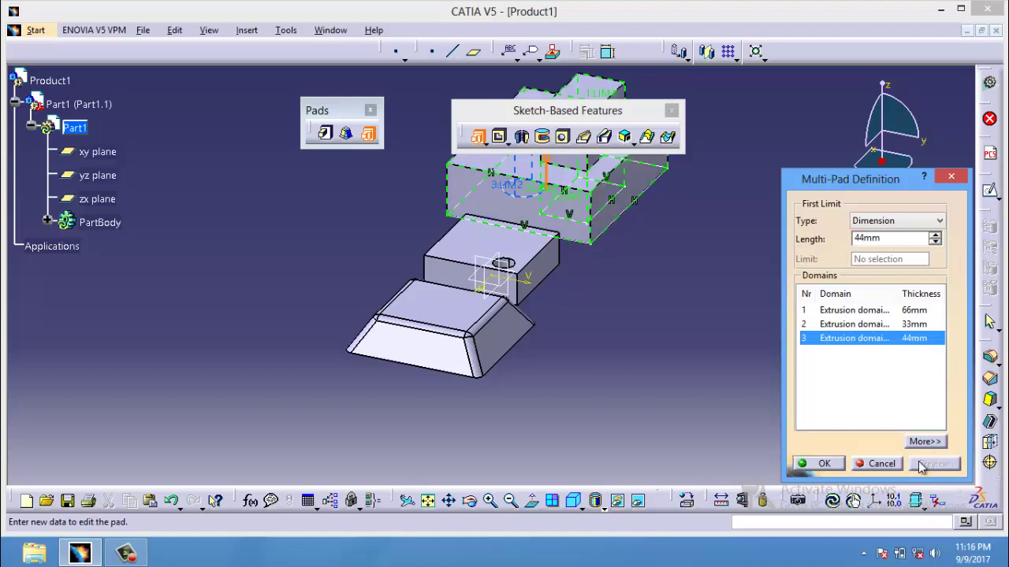
click(824, 465)
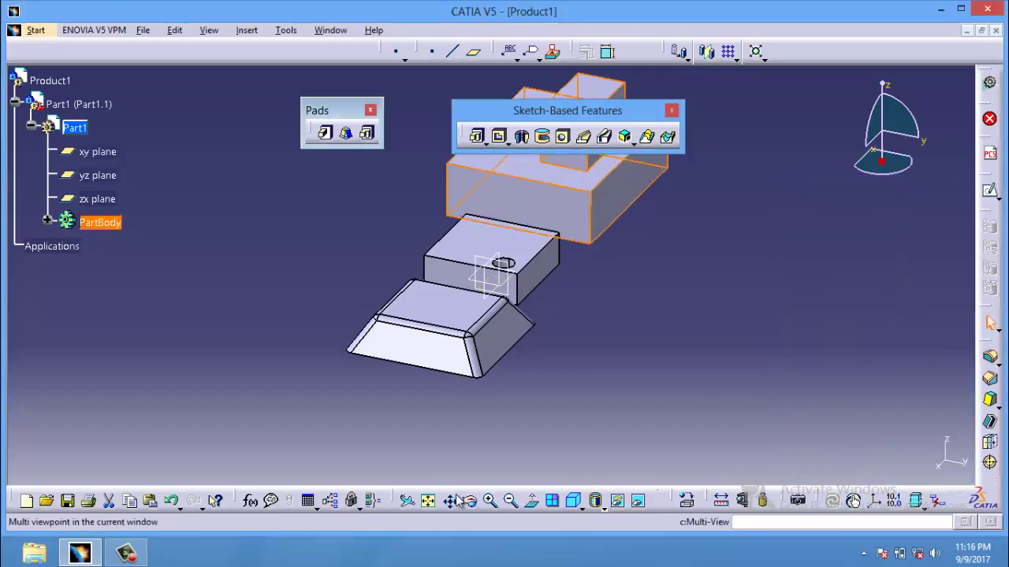
- Fit all three blocks in the view and clear the selection
click(427, 501)
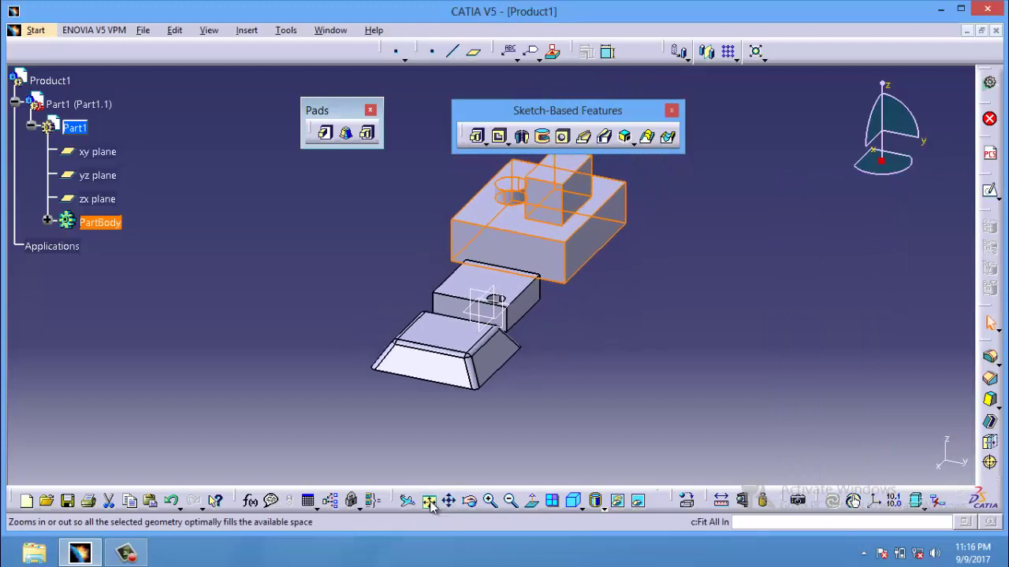
click(590, 283)
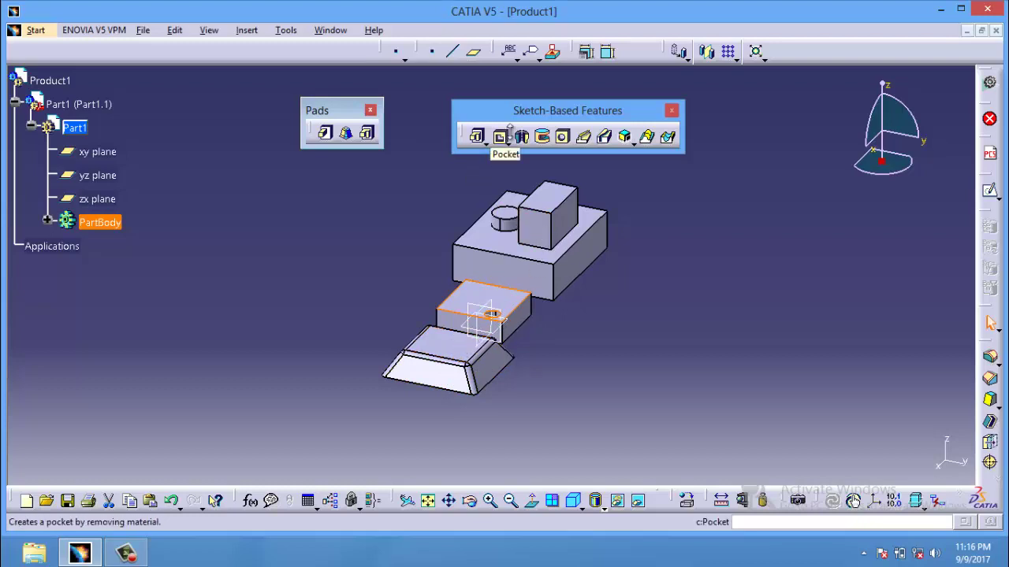
- Create a new Part Design part named 'pocket'
click(36, 30)
mouse_move(78, 65)
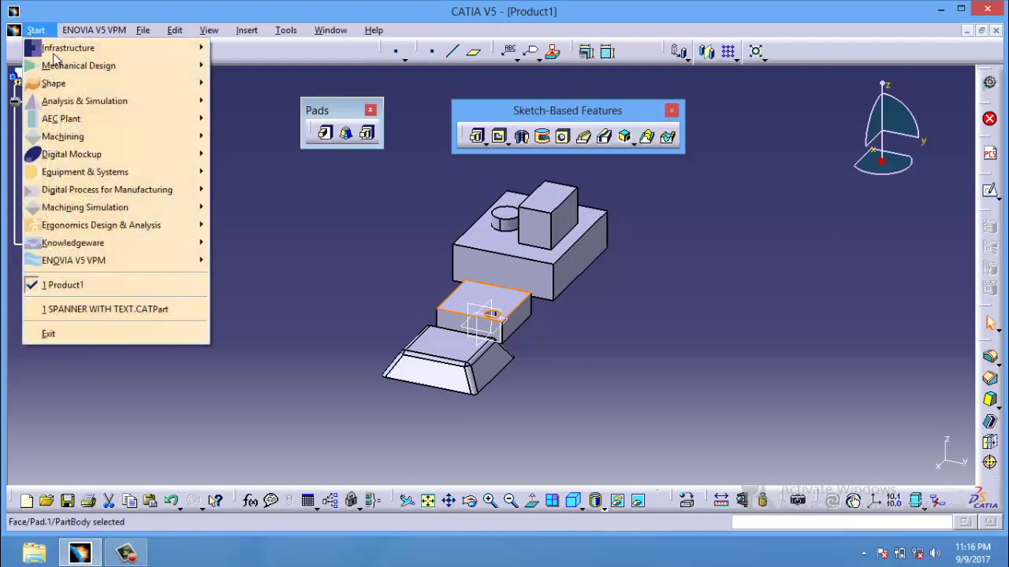
click(237, 65)
text(pocket)
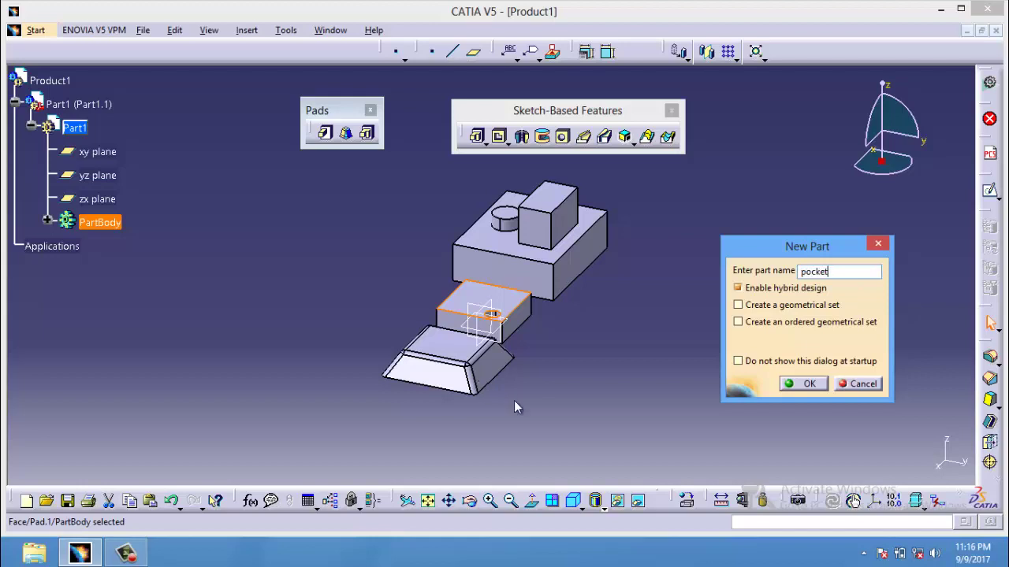
click(805, 384)
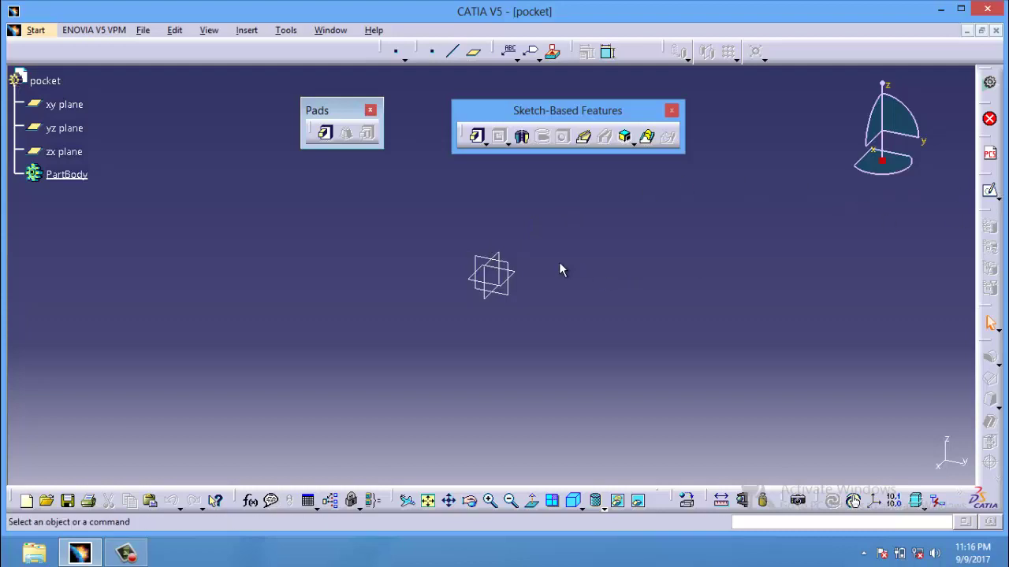
- Sketch a square on the yz plane, left of the origin
click(507, 272)
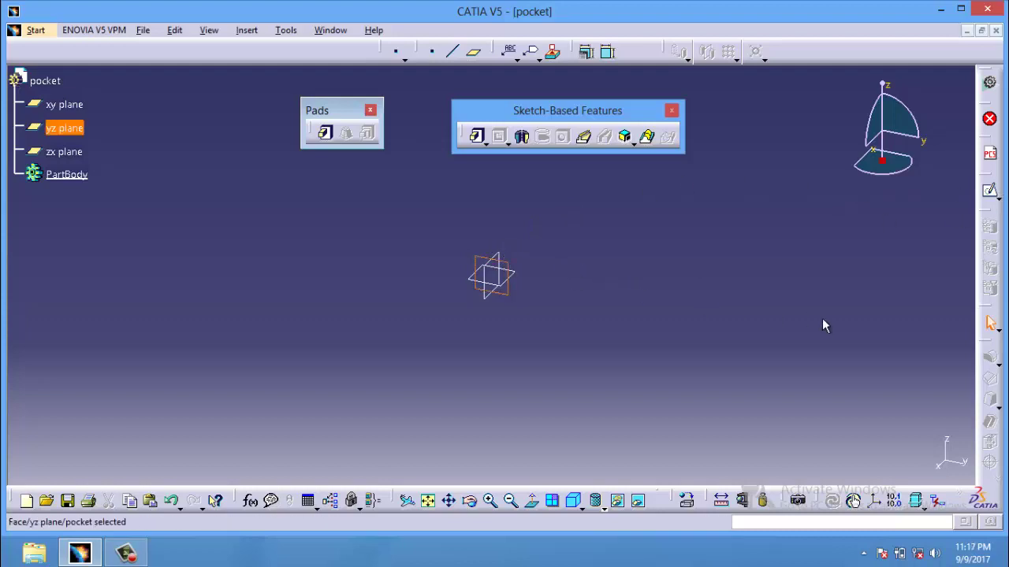
click(989, 190)
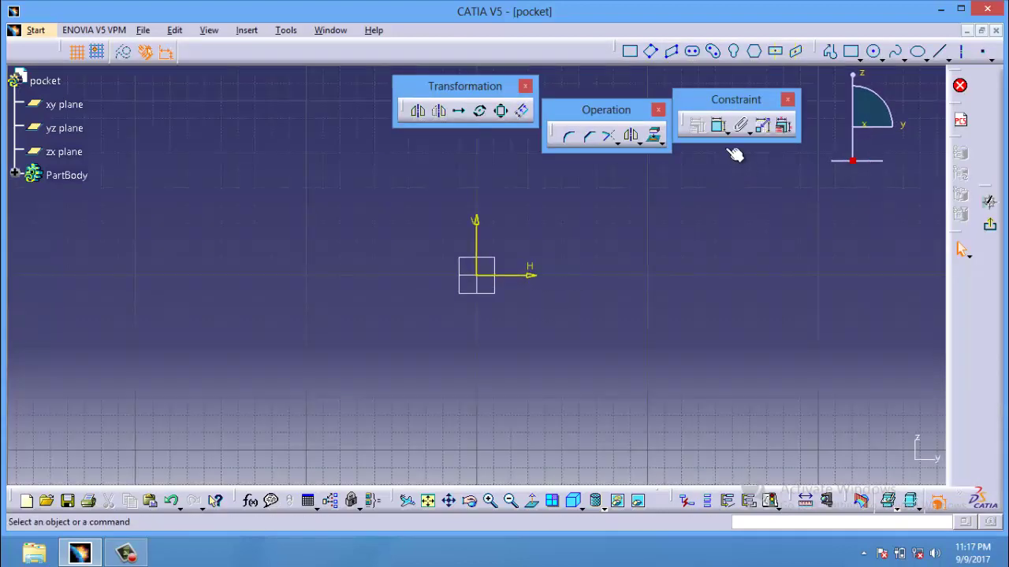
click(629, 52)
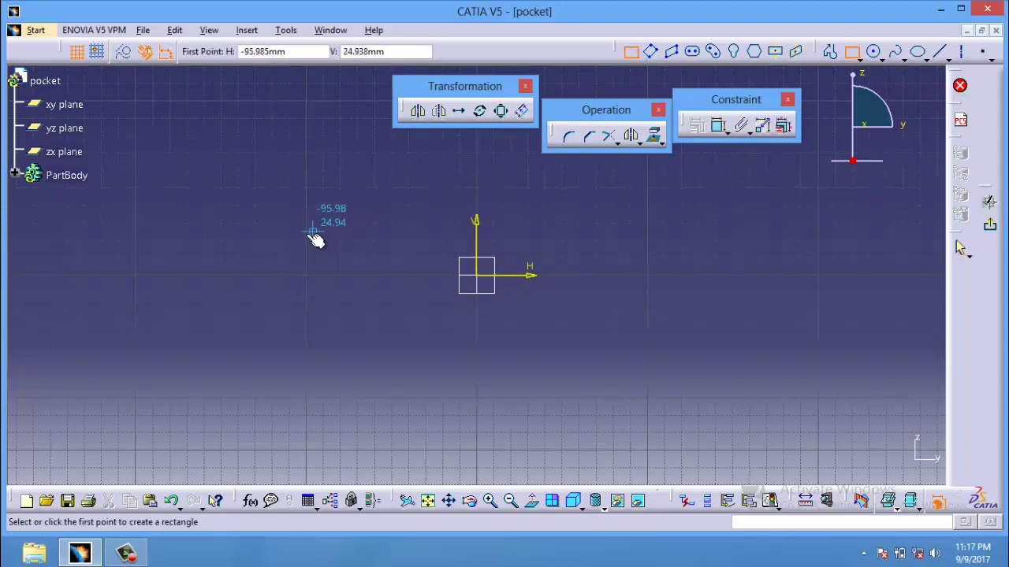
click(293, 225)
click(412, 336)
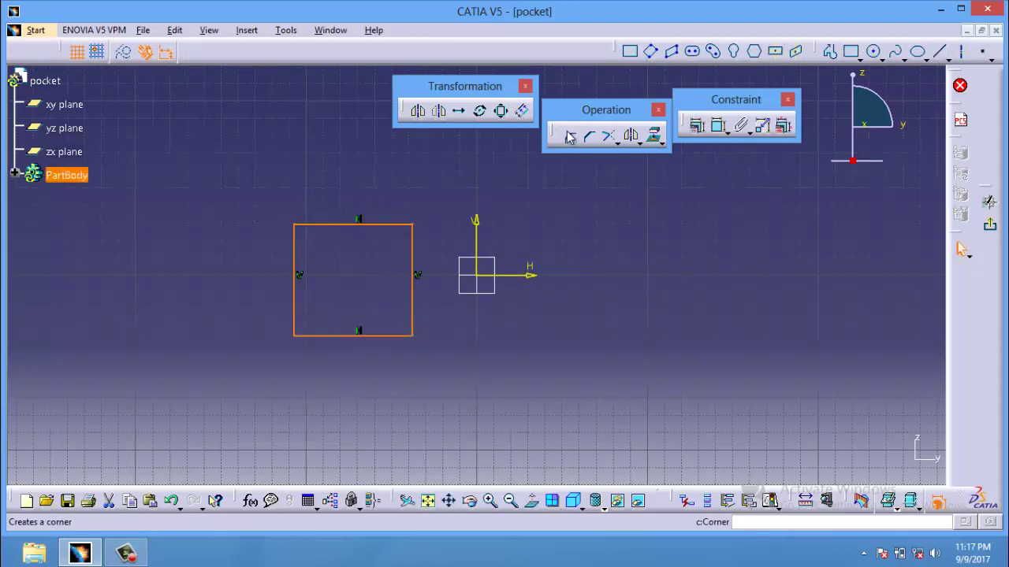
click(629, 51)
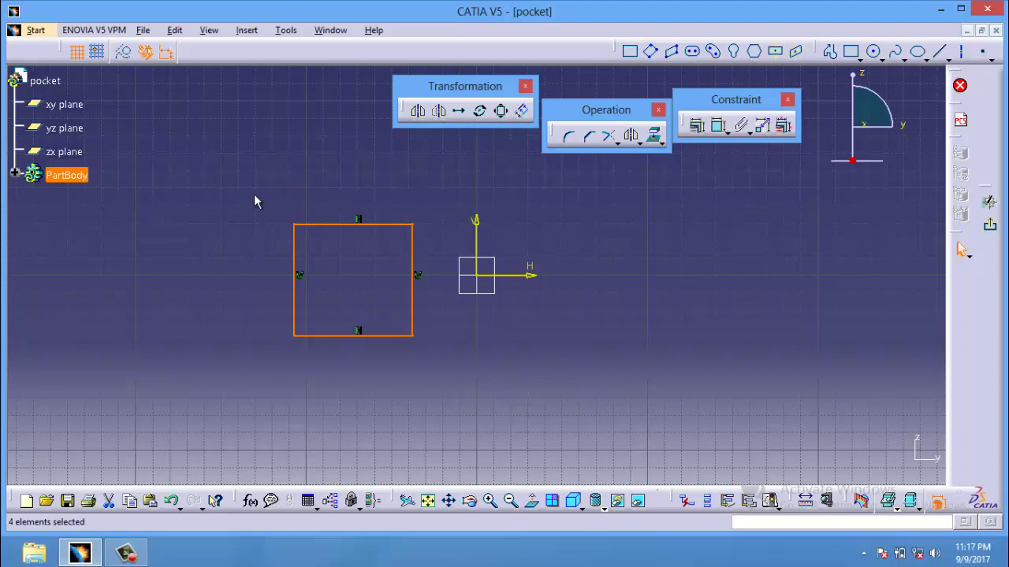
- Select the square and set up a translation producing 2 copies from its left edge
drag(254, 196, 539, 423)
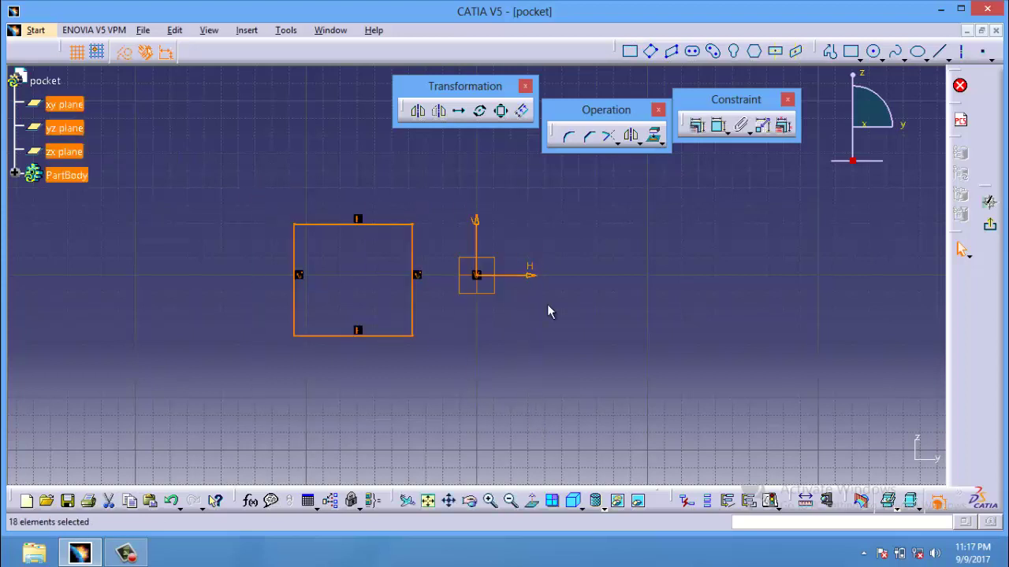
click(639, 142)
drag(650, 155, 693, 180)
click(741, 165)
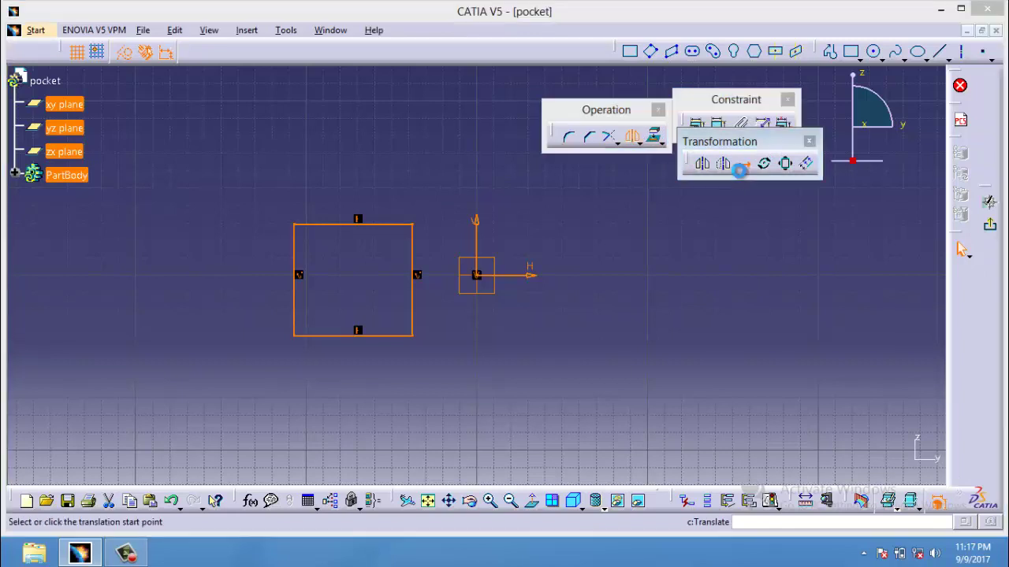
click(293, 258)
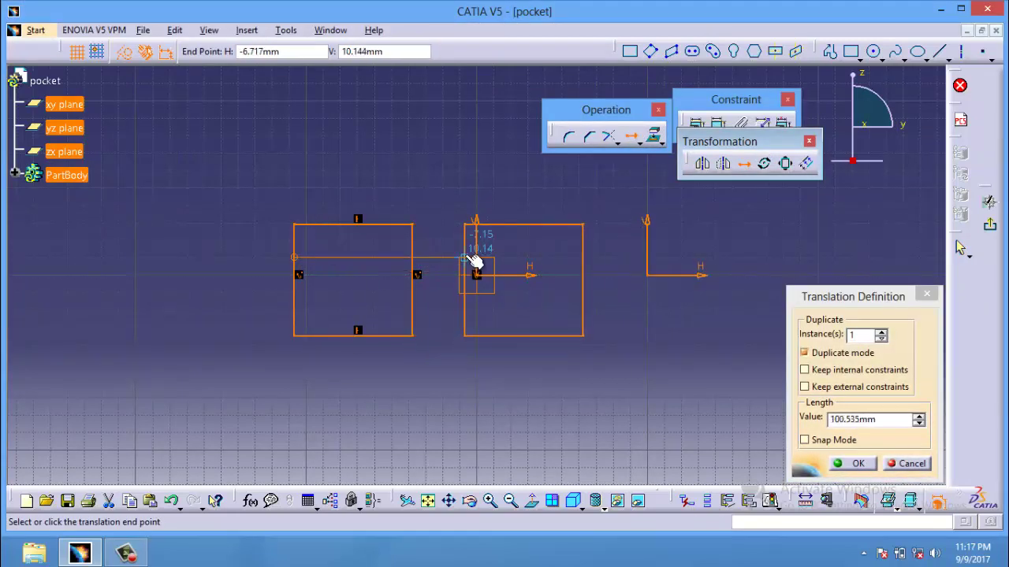
click(881, 332)
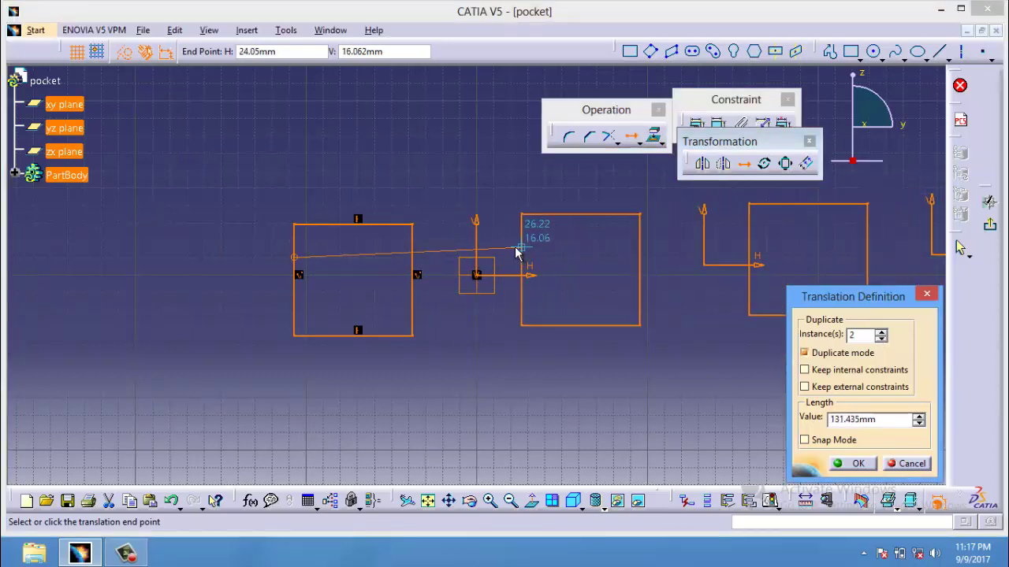
- Commit the three translated squares and pad them 20 mm
click(512, 253)
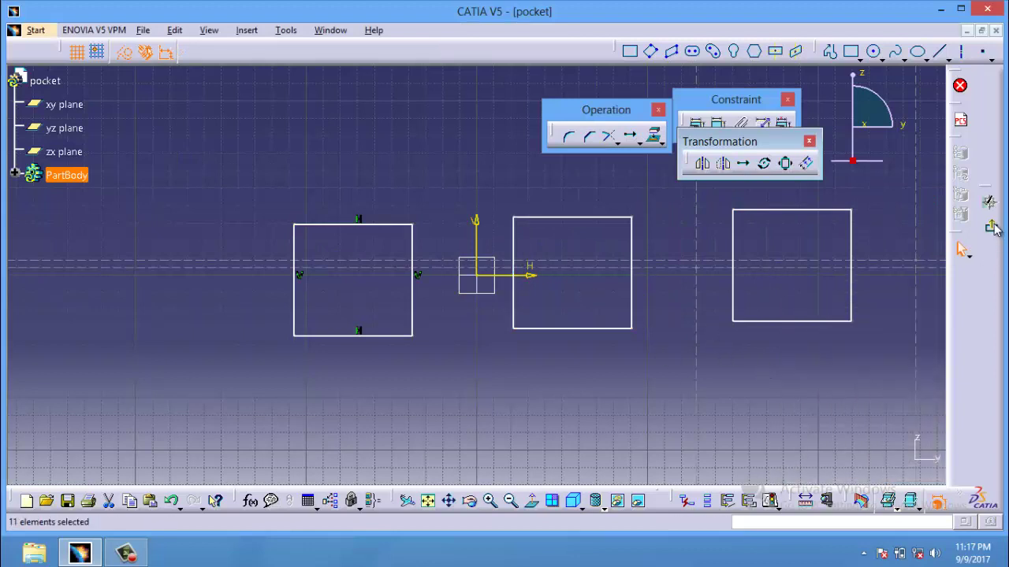
click(990, 224)
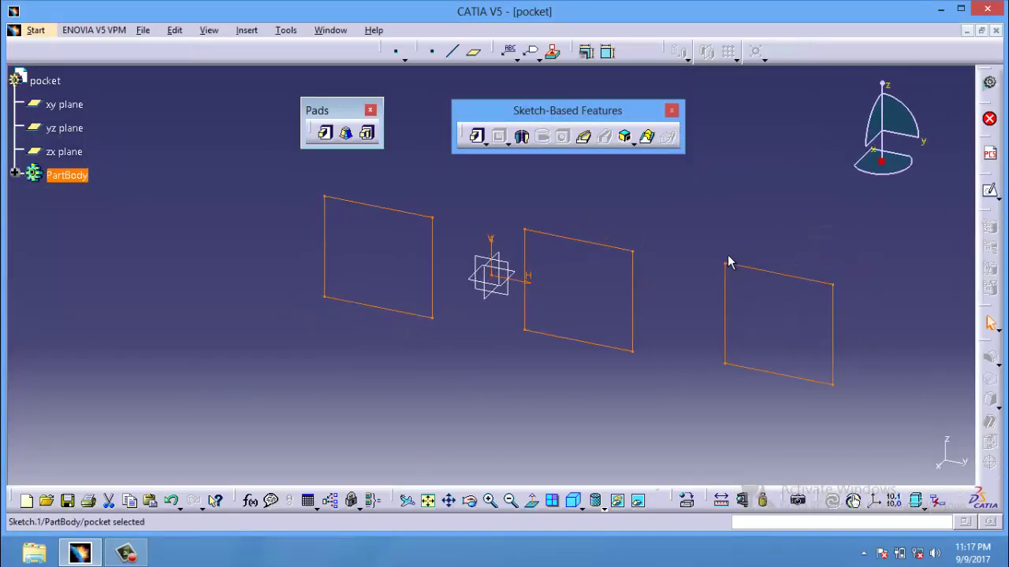
click(479, 137)
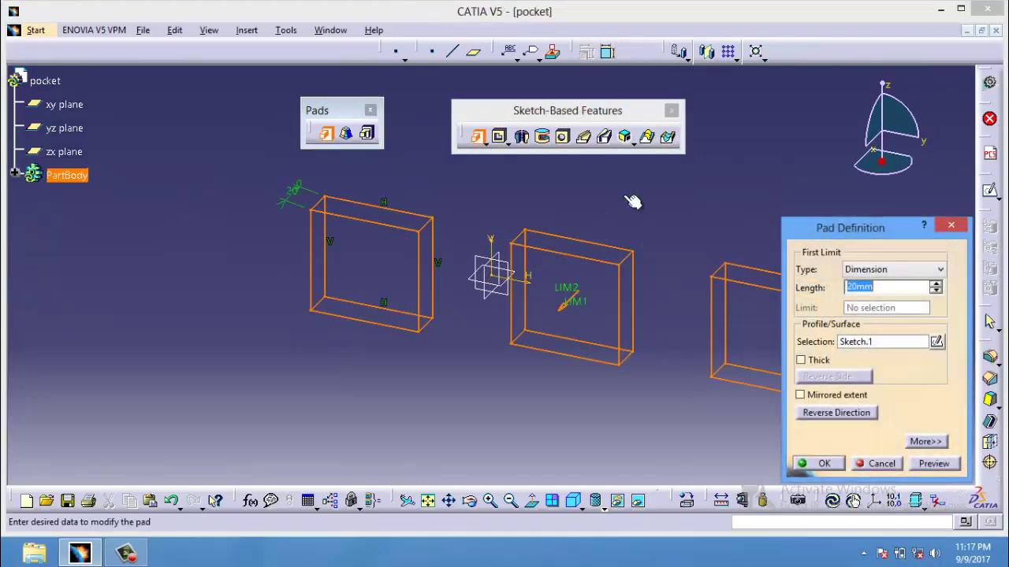
click(824, 465)
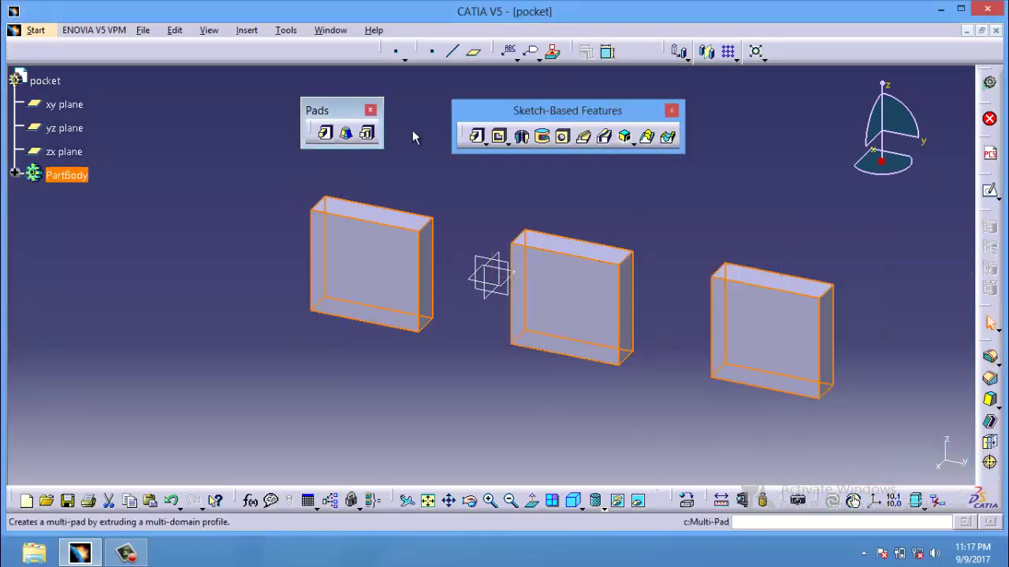
- Close the Pads toolbar and tear off the Pocket variants as a floating toolbar
click(370, 110)
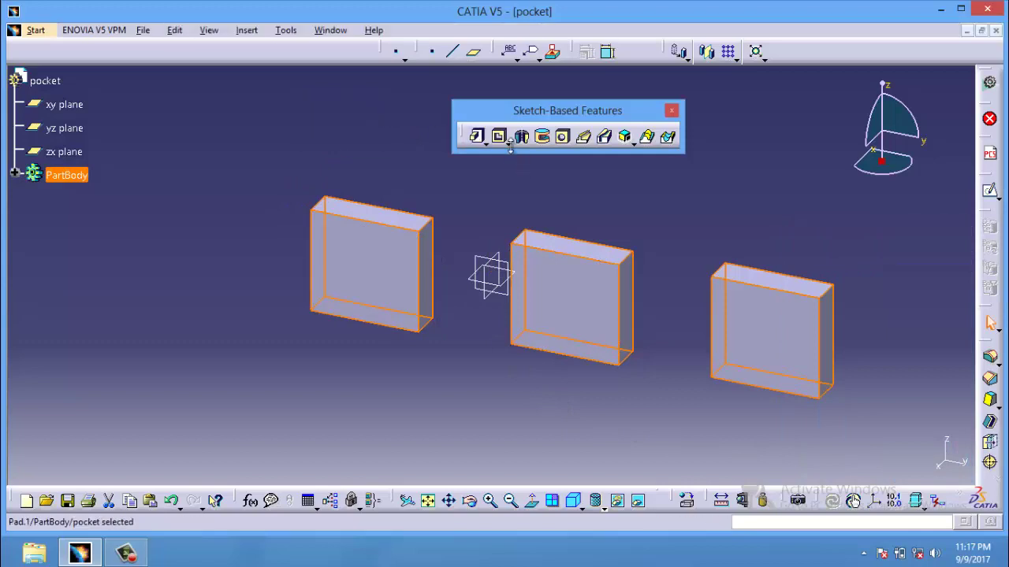
click(510, 146)
drag(514, 157, 293, 118)
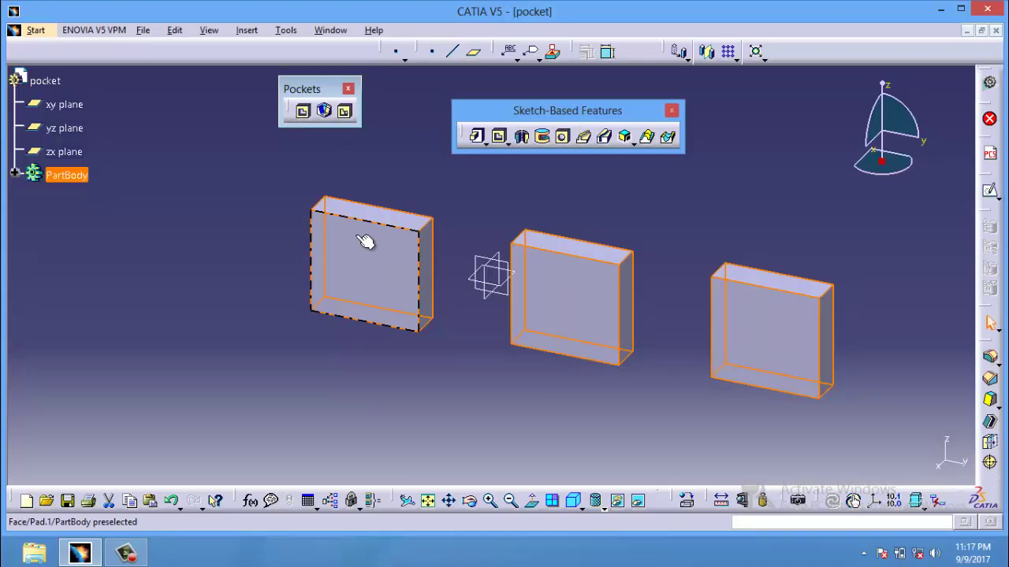
click(361, 234)
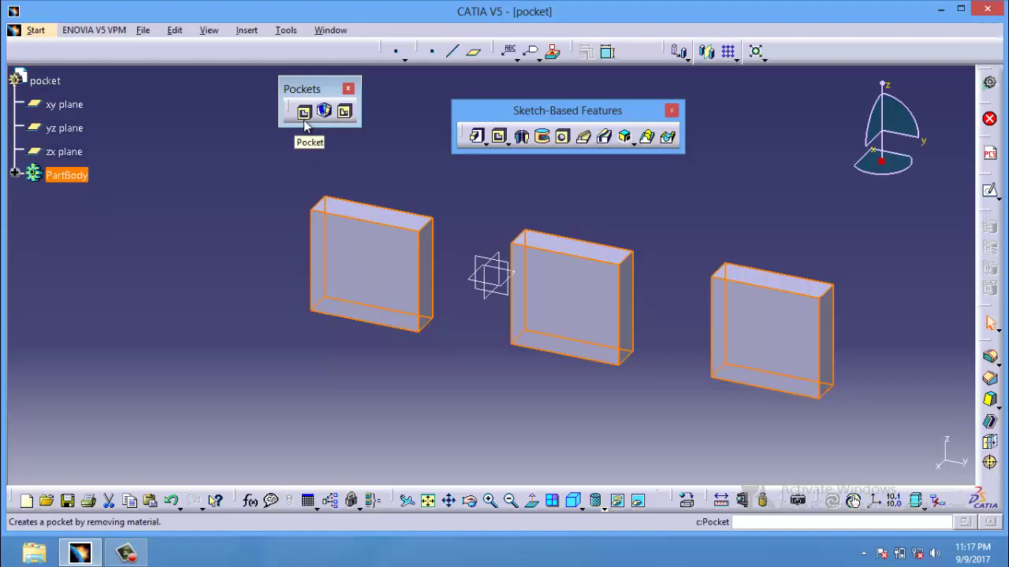
click(304, 118)
click(349, 231)
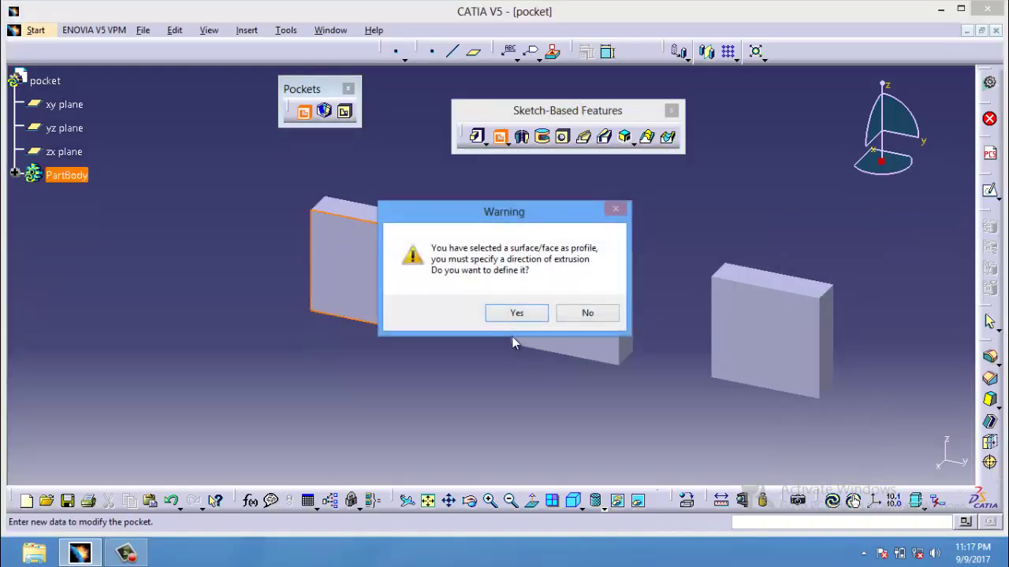
click(518, 312)
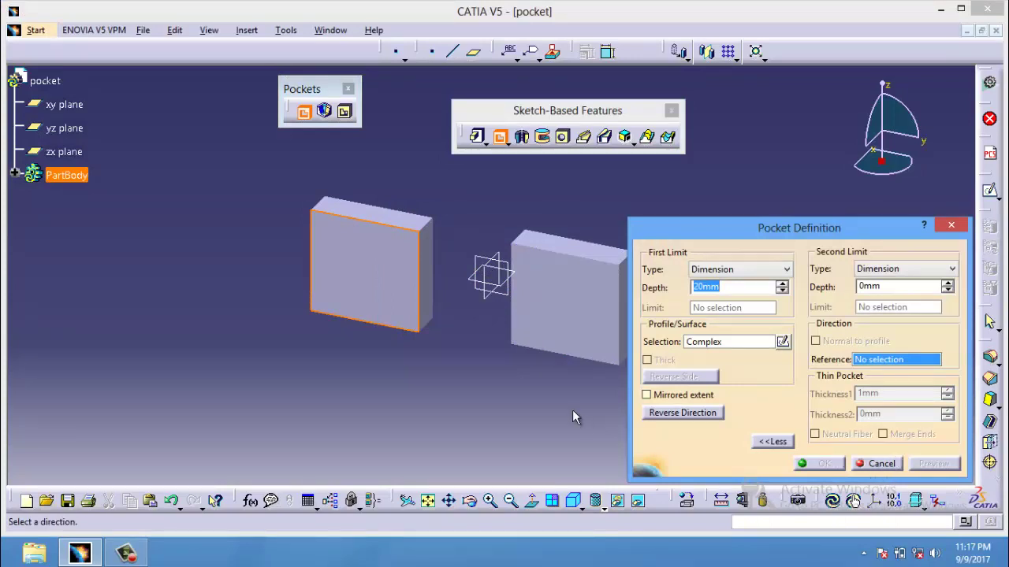
click(881, 463)
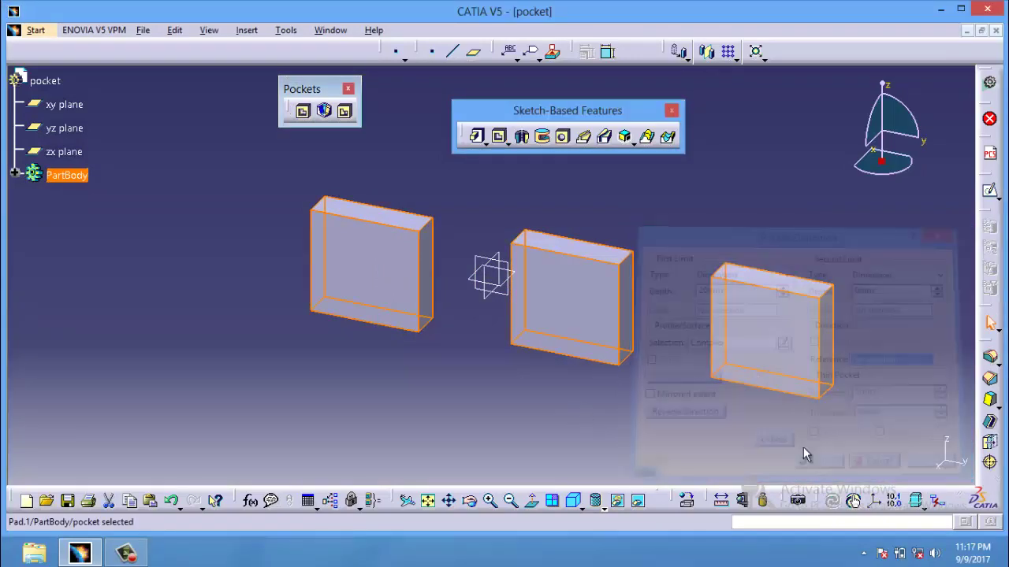
click(788, 322)
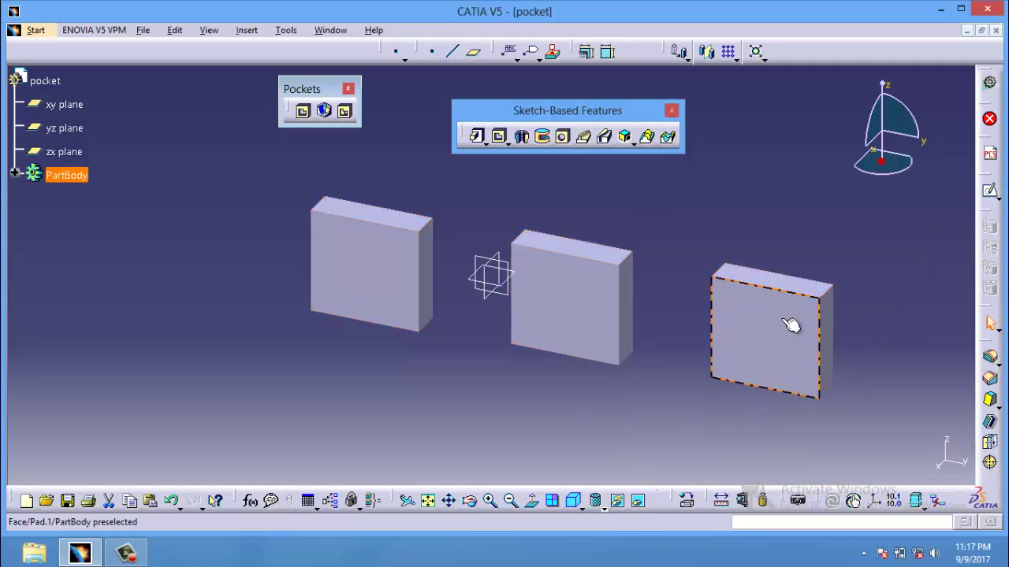
- Sketch a circle on the right block's front face and pocket it 12 mm deep
click(994, 188)
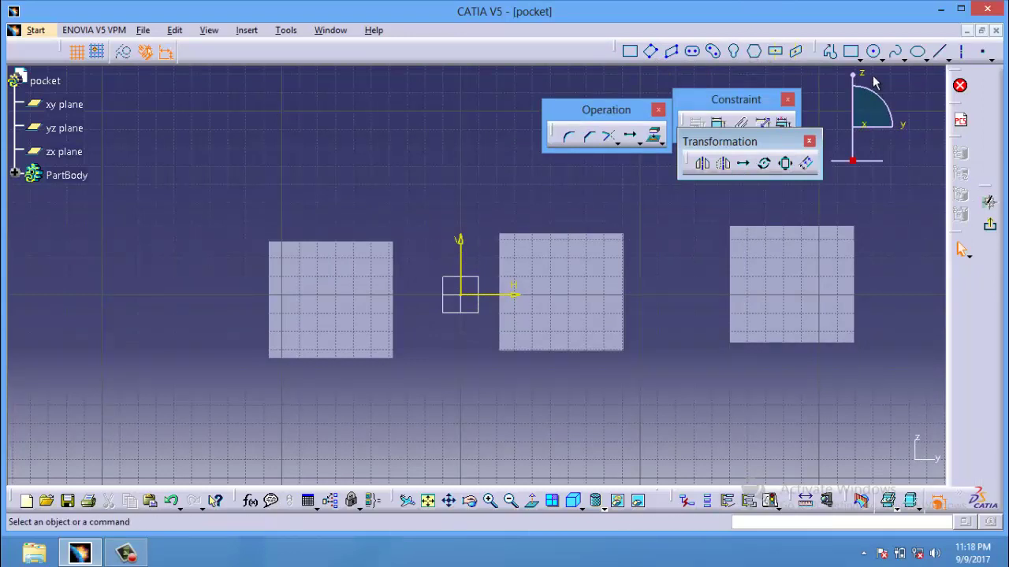
click(873, 52)
click(794, 285)
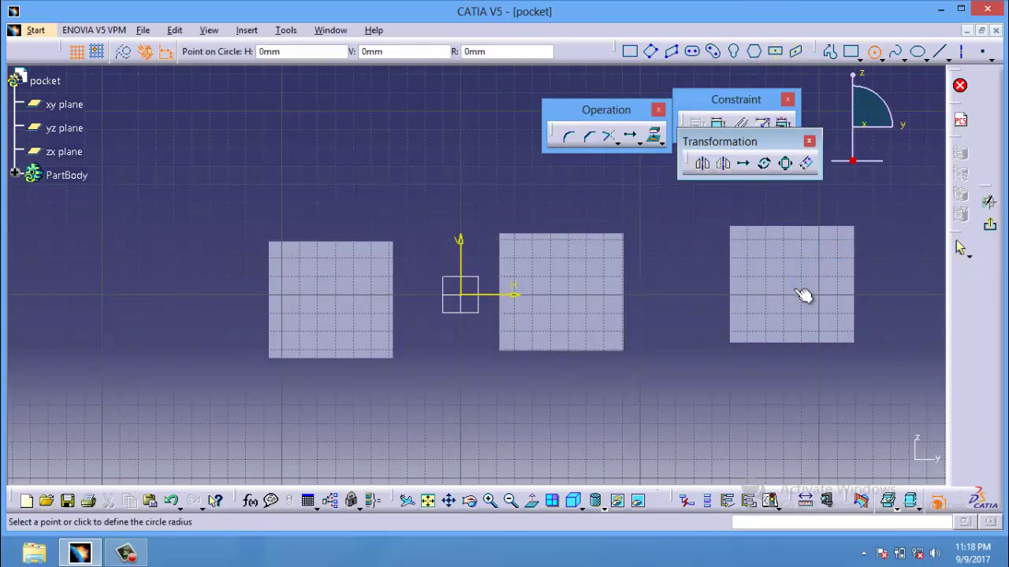
click(806, 310)
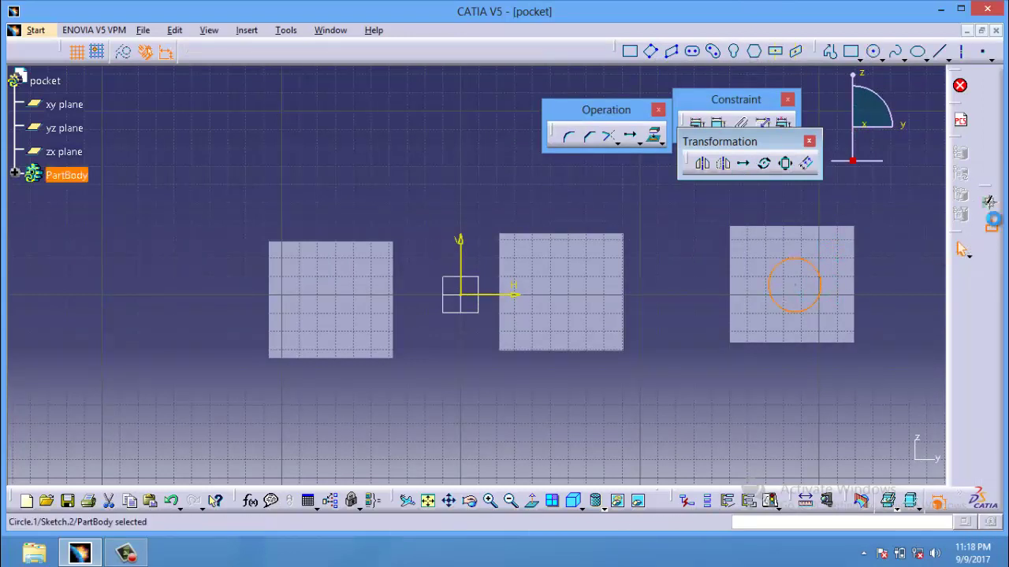
click(962, 249)
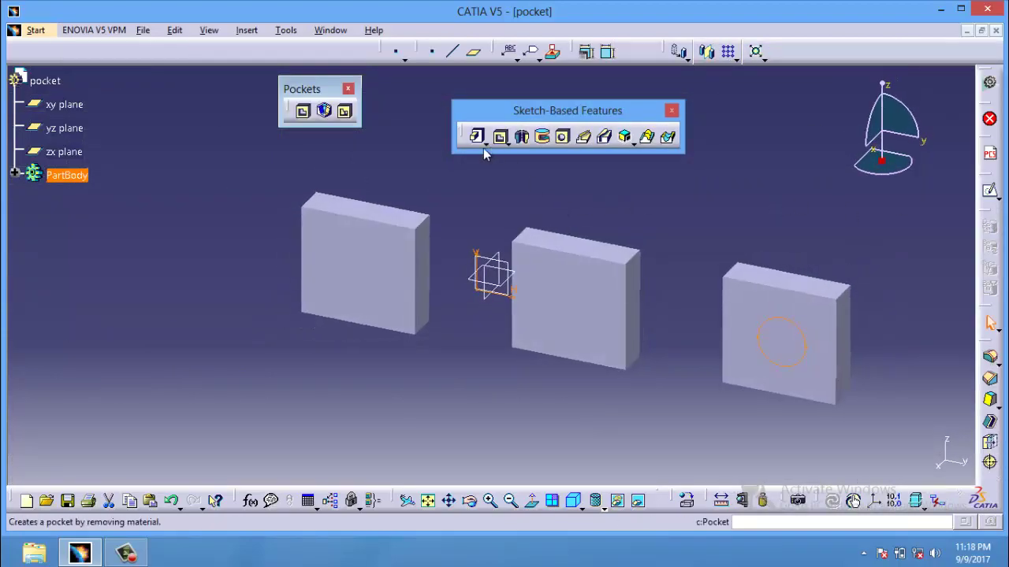
click(303, 111)
text(12)
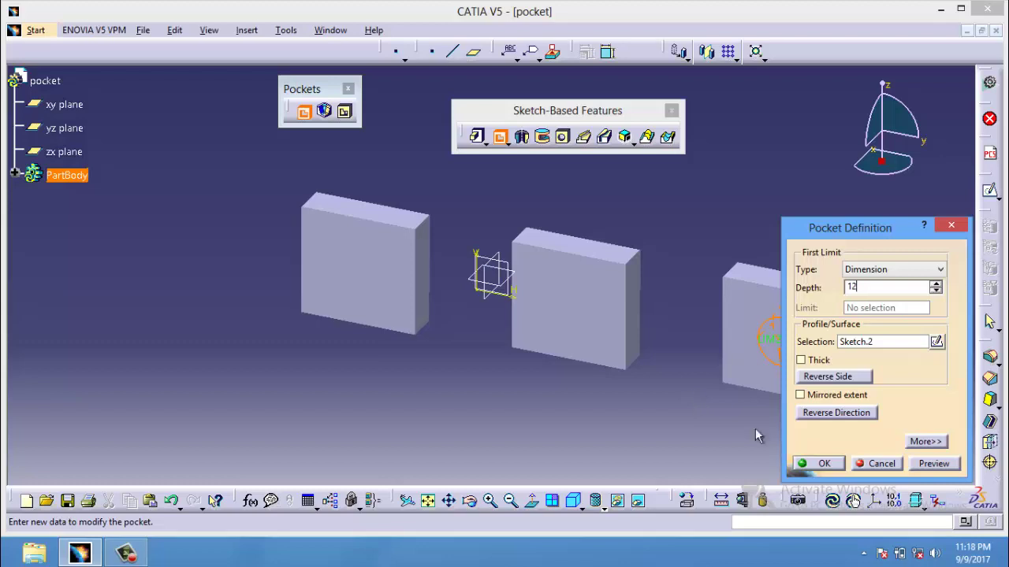
click(820, 463)
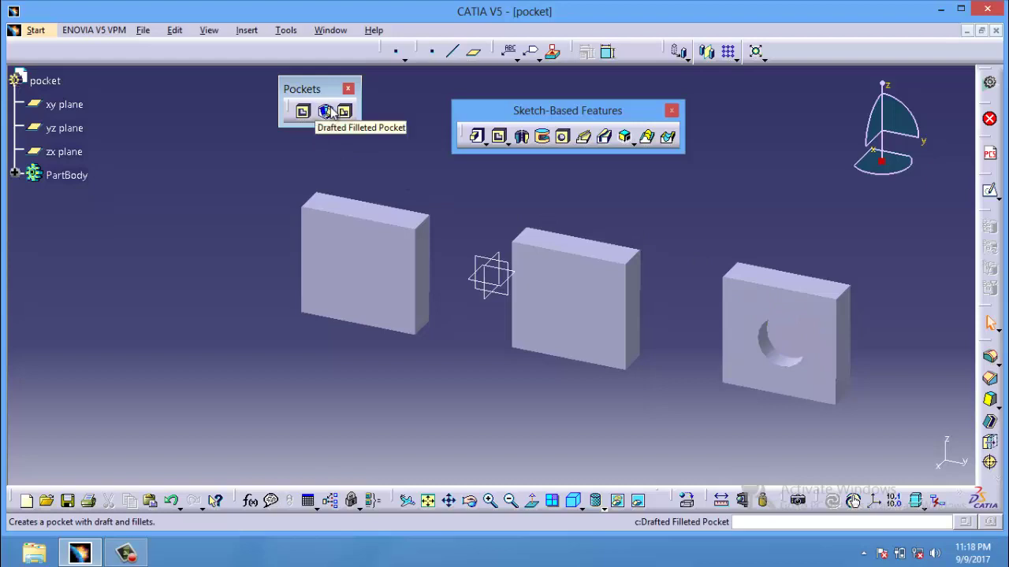
- Sketch a circle of about 20 mm radius on the middle block's front face
click(574, 312)
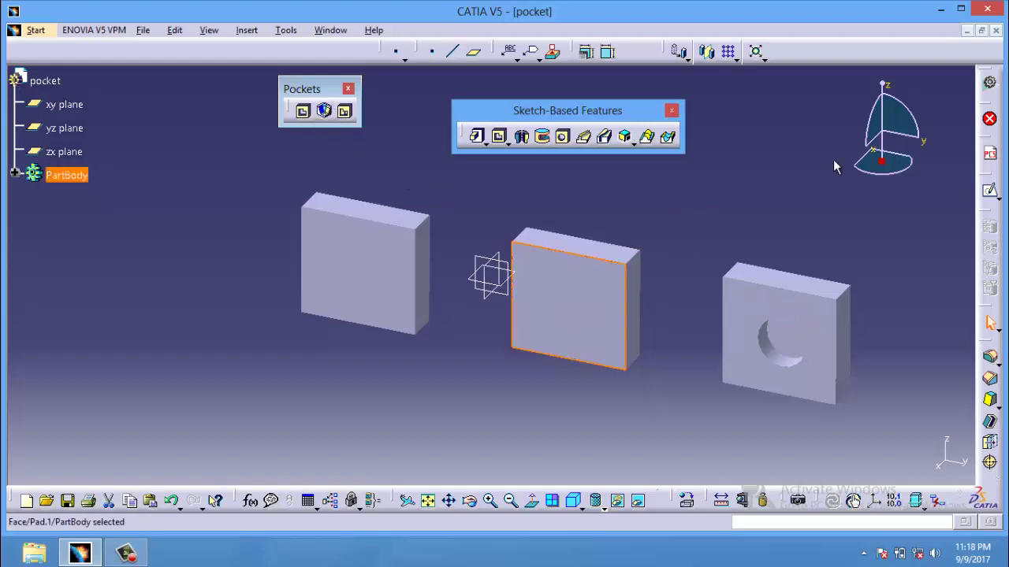
click(990, 190)
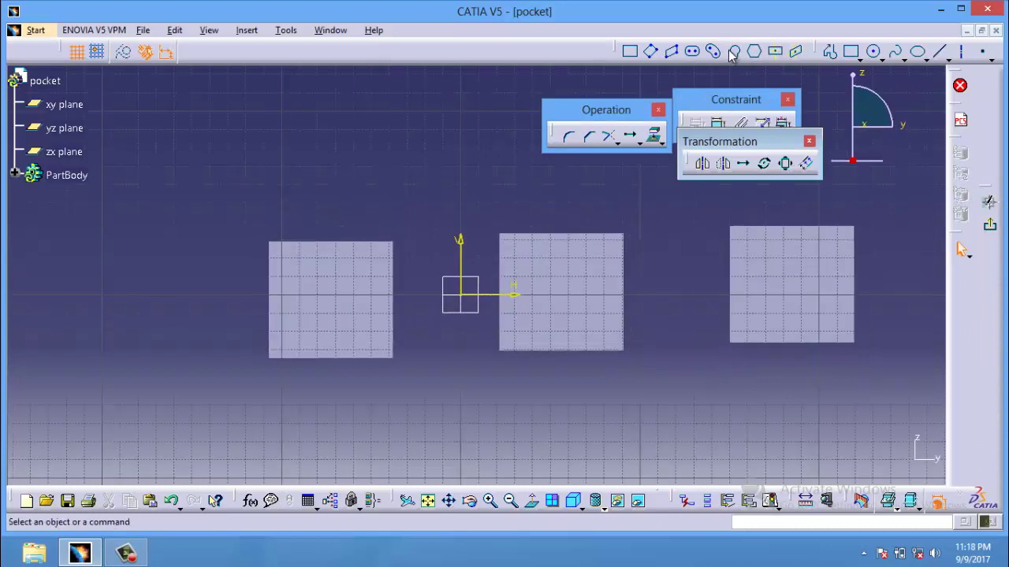
click(873, 52)
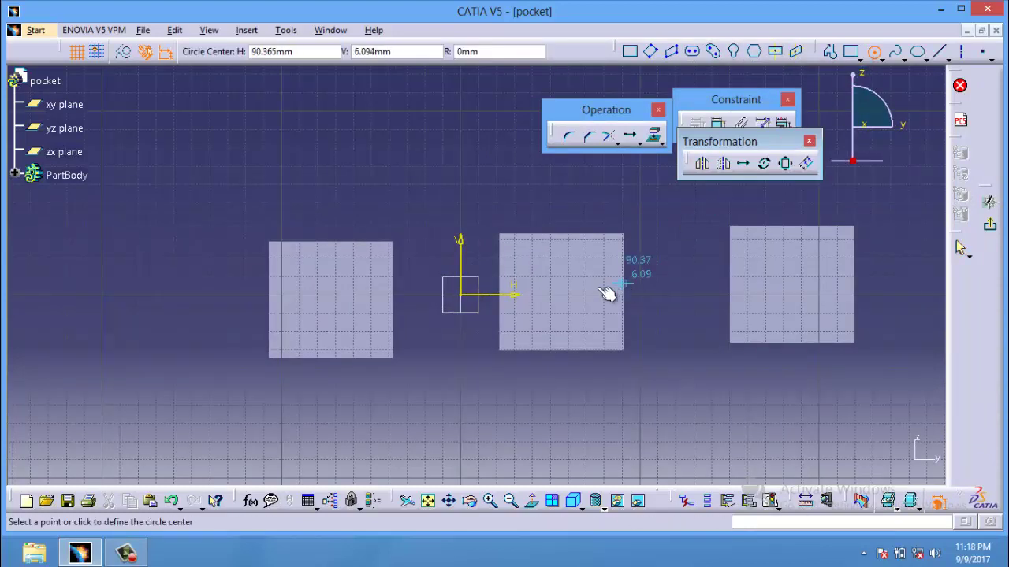
click(569, 286)
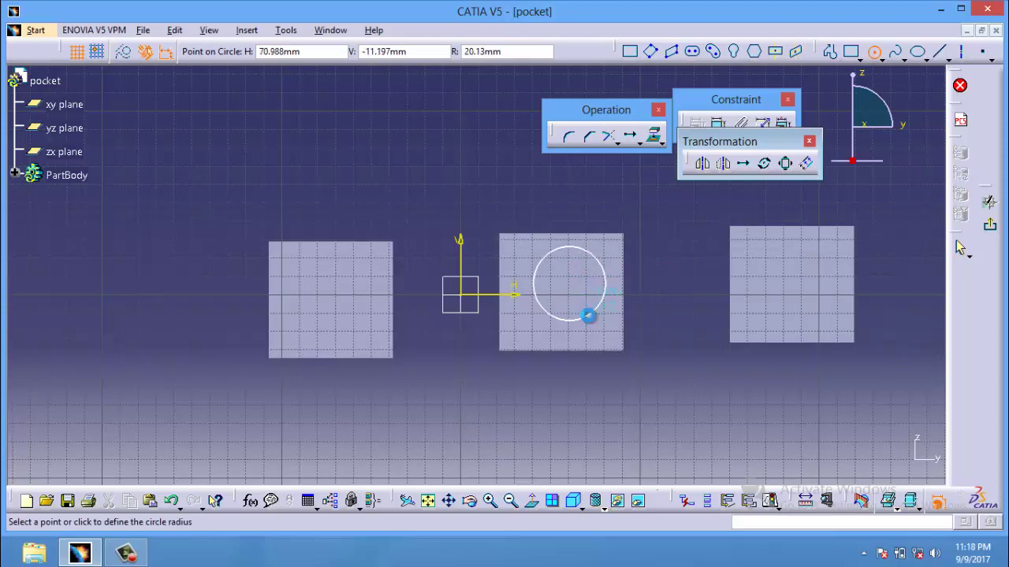
click(588, 315)
click(990, 225)
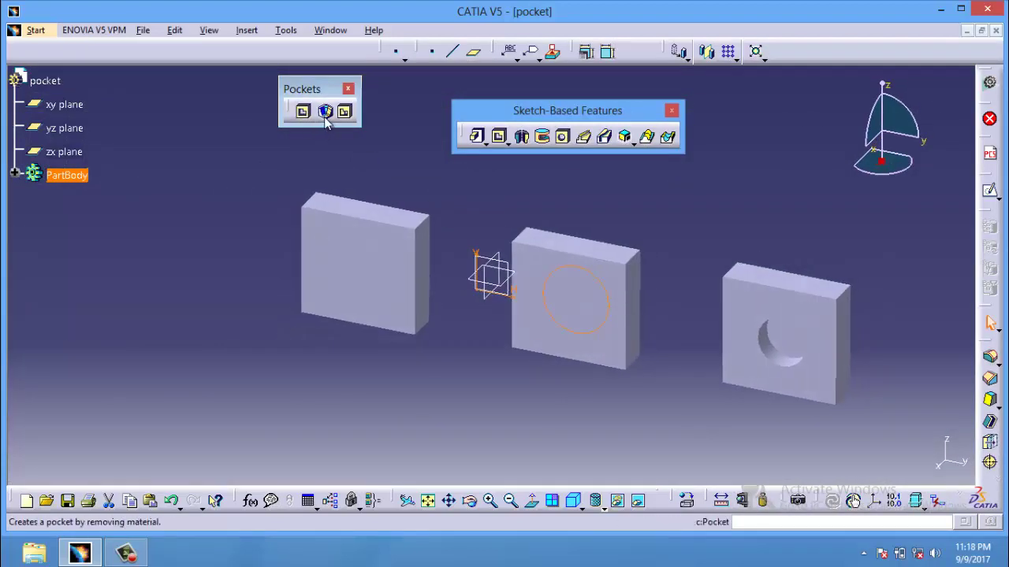
- Start a drafted filleted pocket limited by the yz plane and set a 12° draft
click(325, 111)
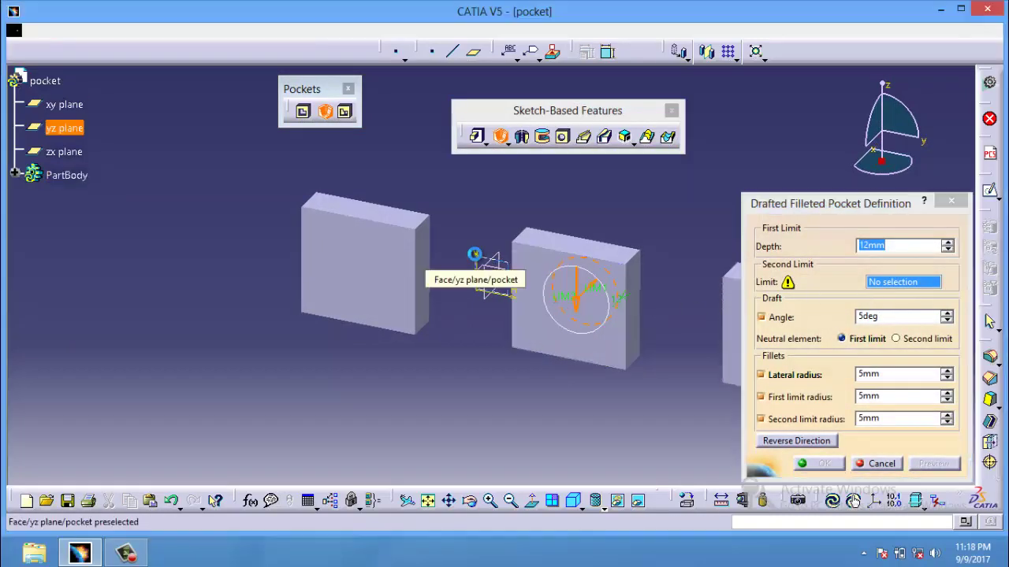
click(479, 266)
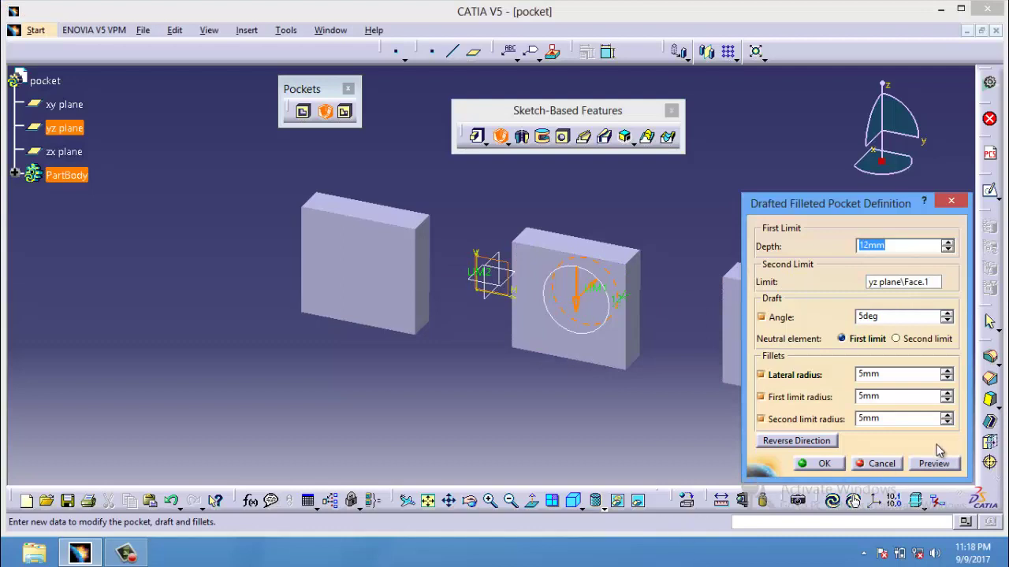
click(938, 466)
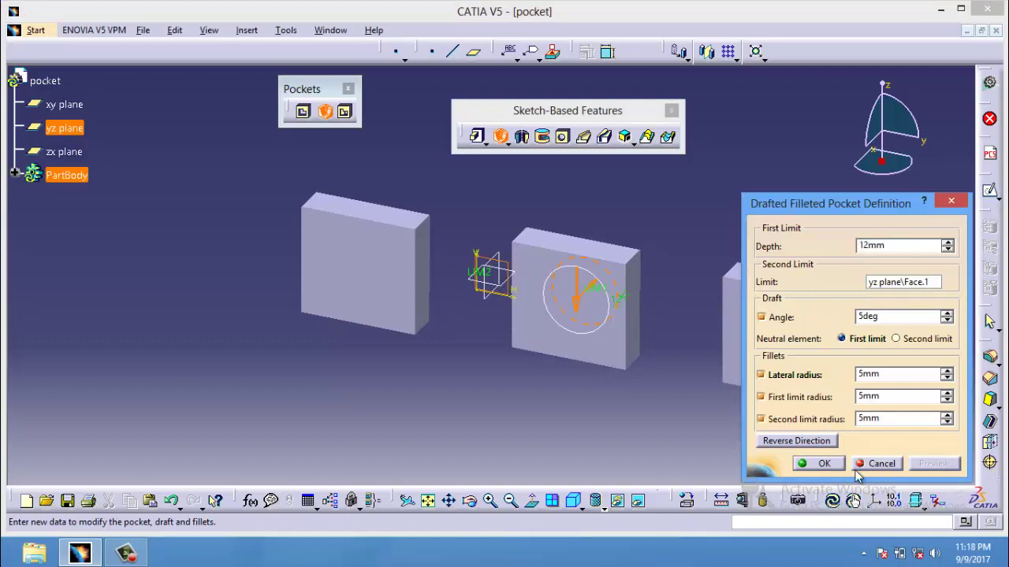
double_click(858, 316)
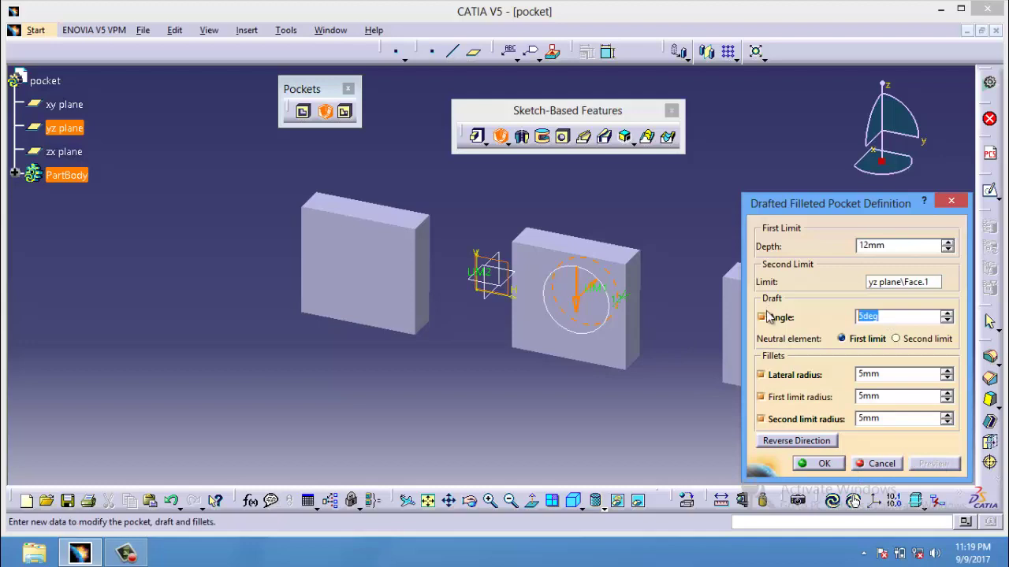
text(12)
click(914, 418)
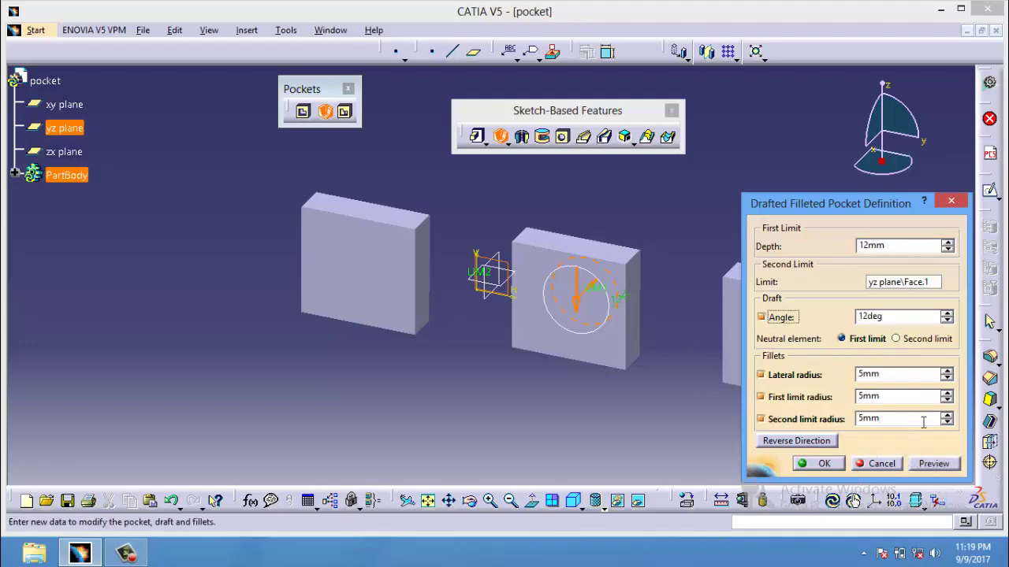
click(928, 465)
- Change the second limit to the AbsoluteAxis and create the drafted filleted pocket
click(882, 282)
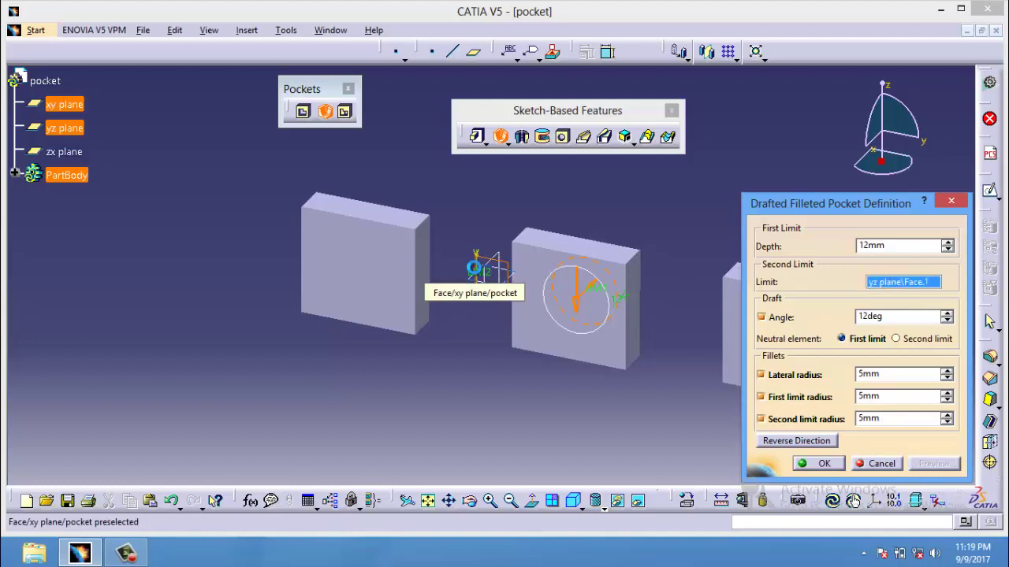
click(471, 272)
click(630, 309)
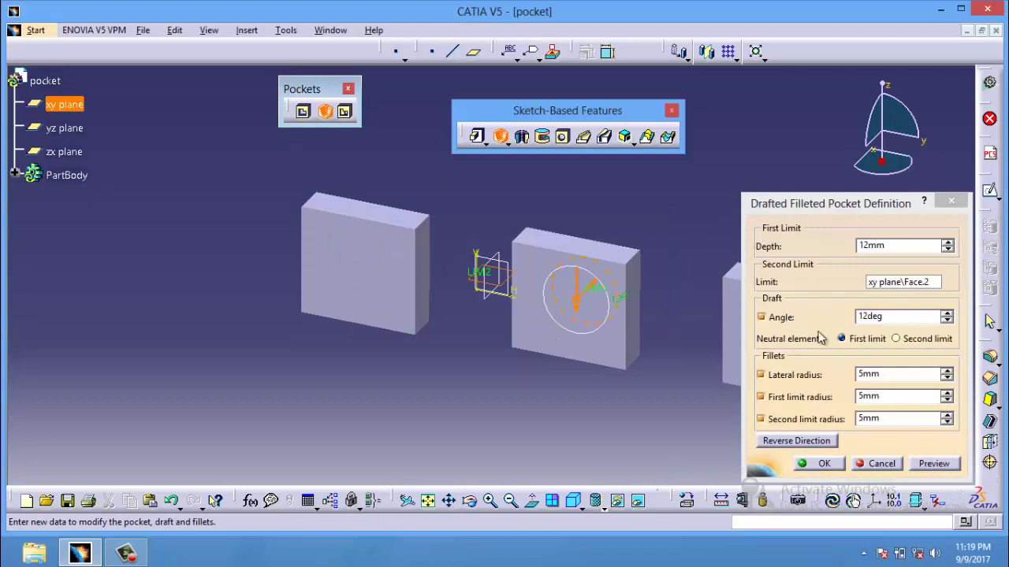
click(906, 280)
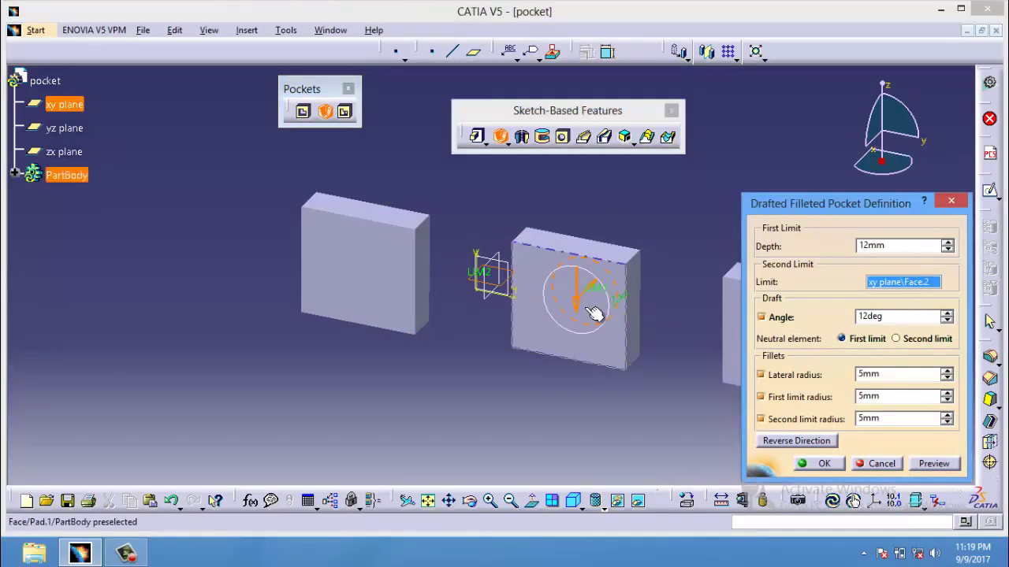
click(509, 287)
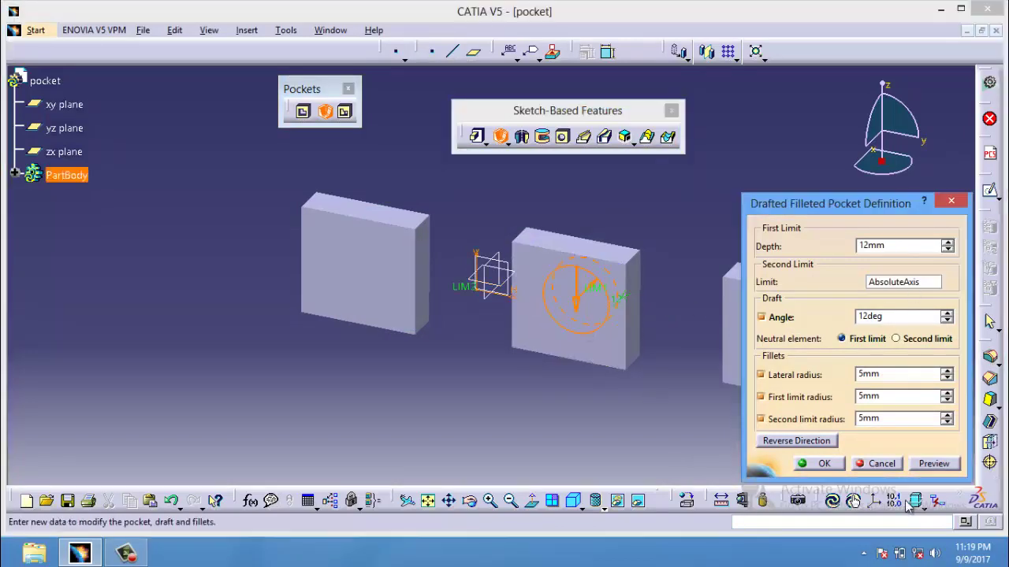
click(934, 464)
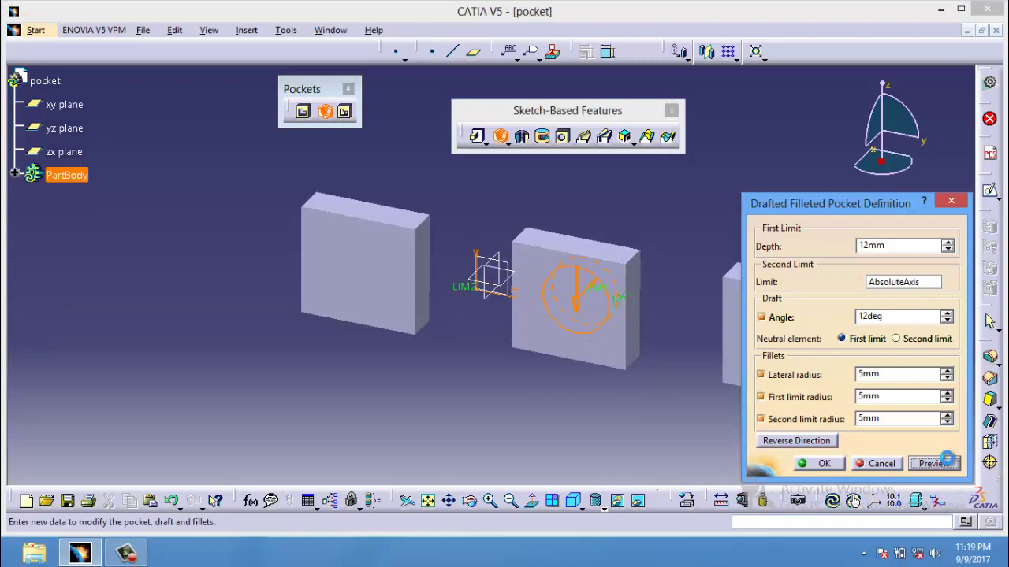
click(823, 464)
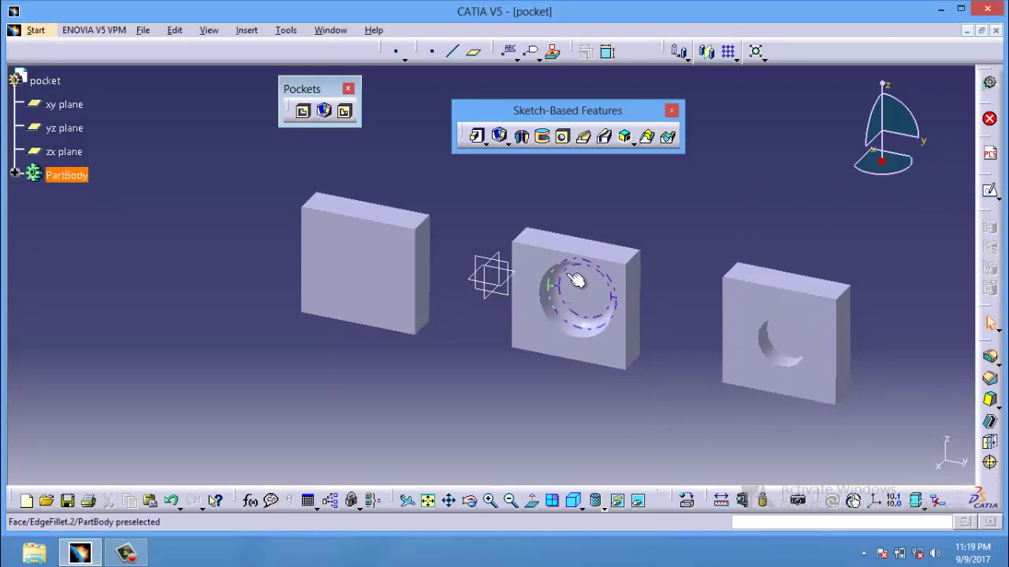
- Start a sketch on the left block's front face and draw an elongated slot
click(406, 240)
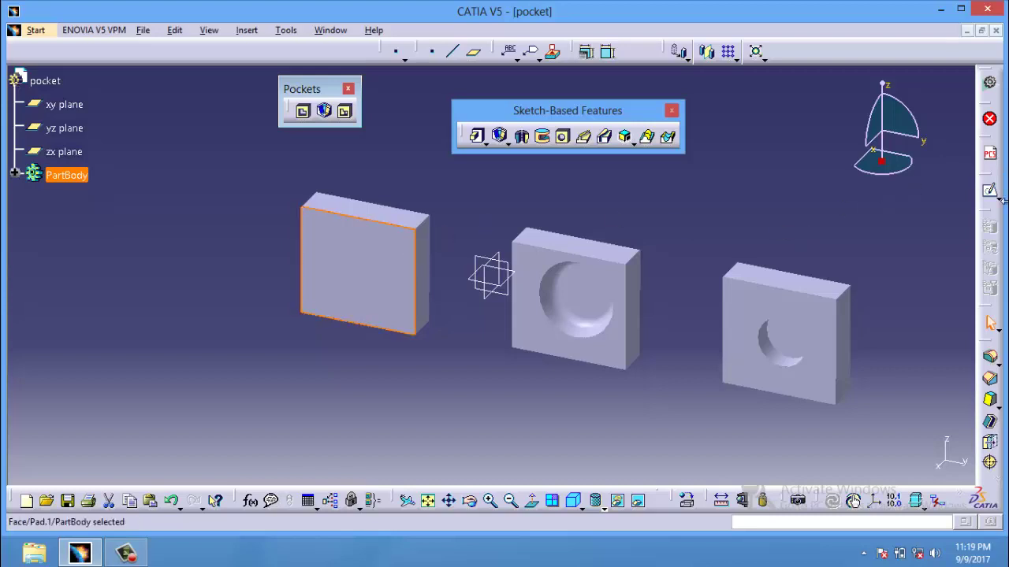
click(854, 502)
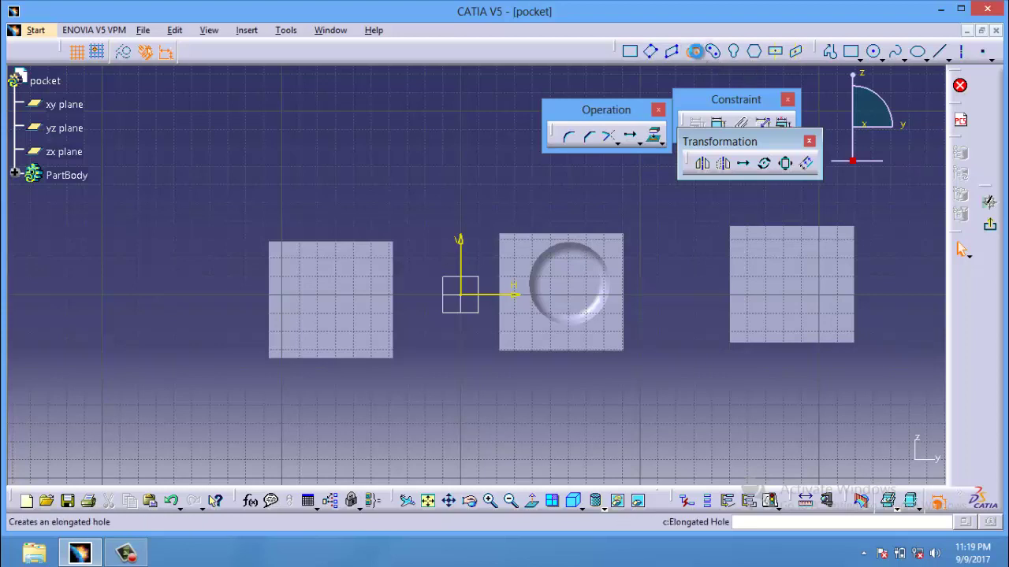
click(692, 51)
click(312, 318)
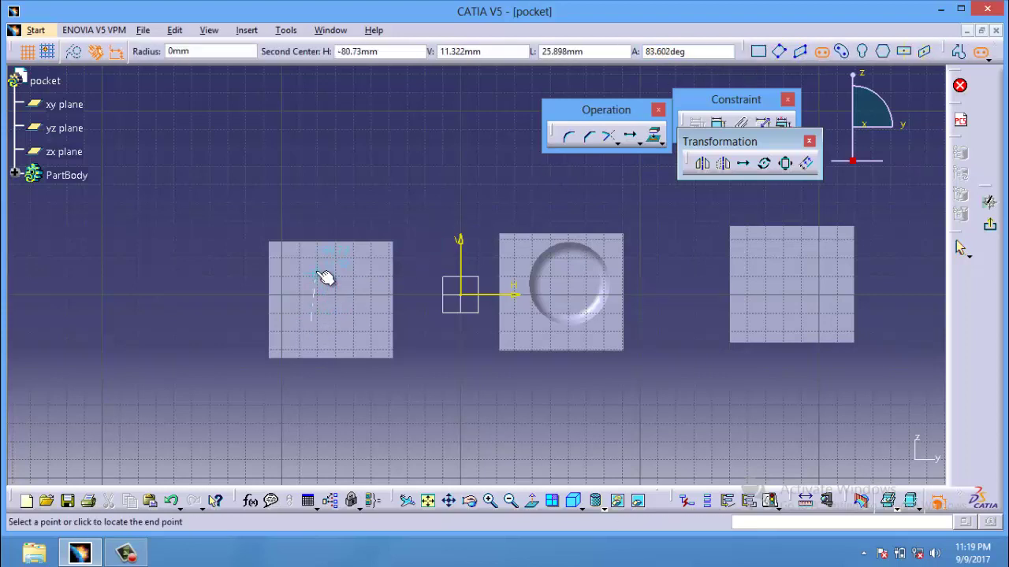
click(314, 273)
click(331, 285)
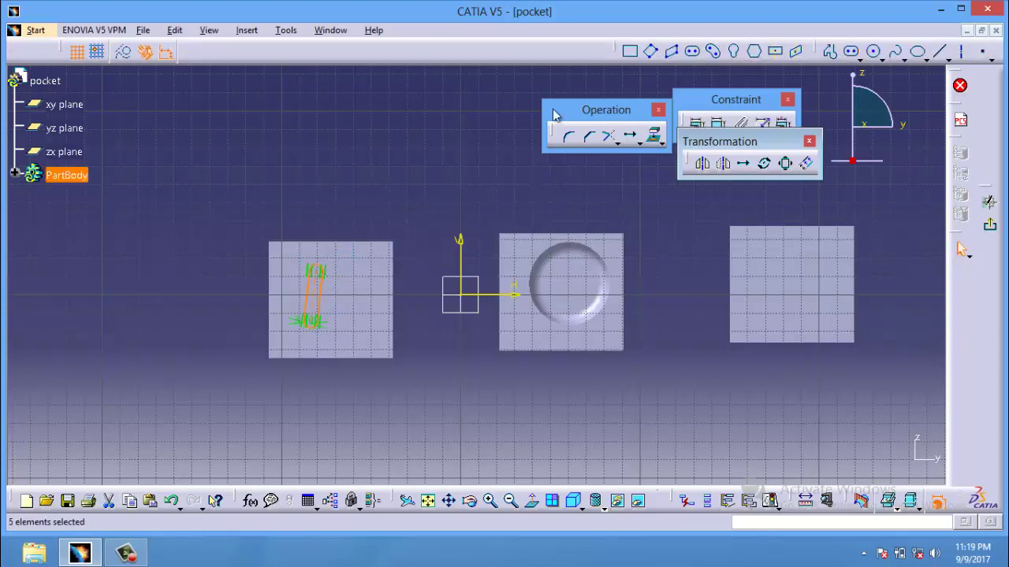
- Add a small square and a circle beside the slot, then close the sketch
click(629, 51)
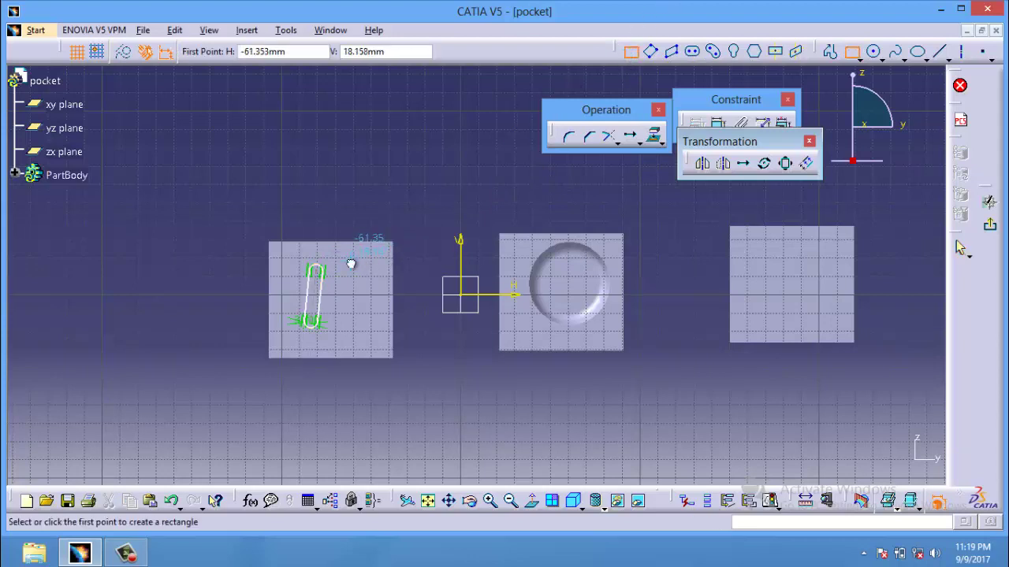
click(370, 277)
click(377, 287)
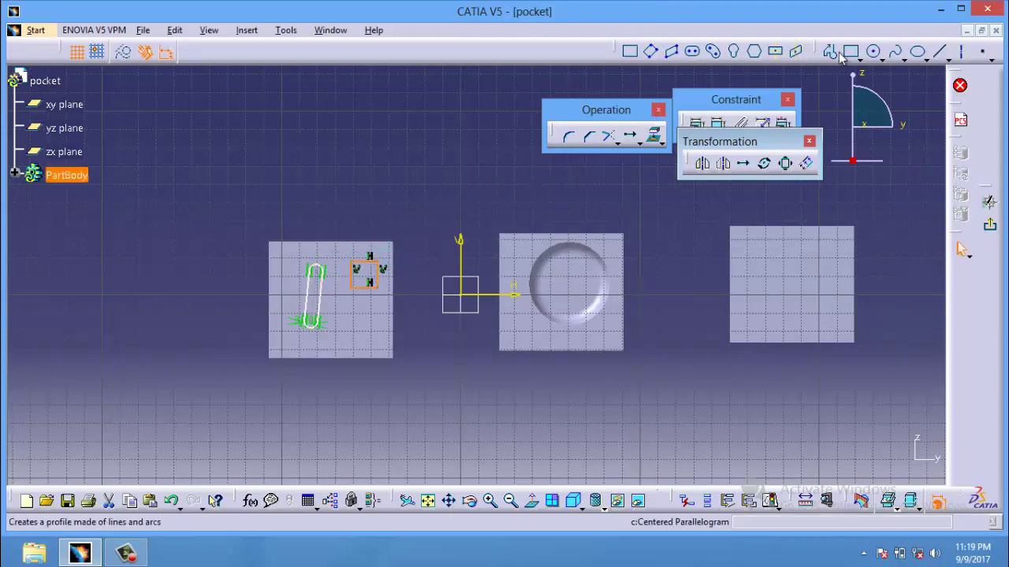
click(873, 52)
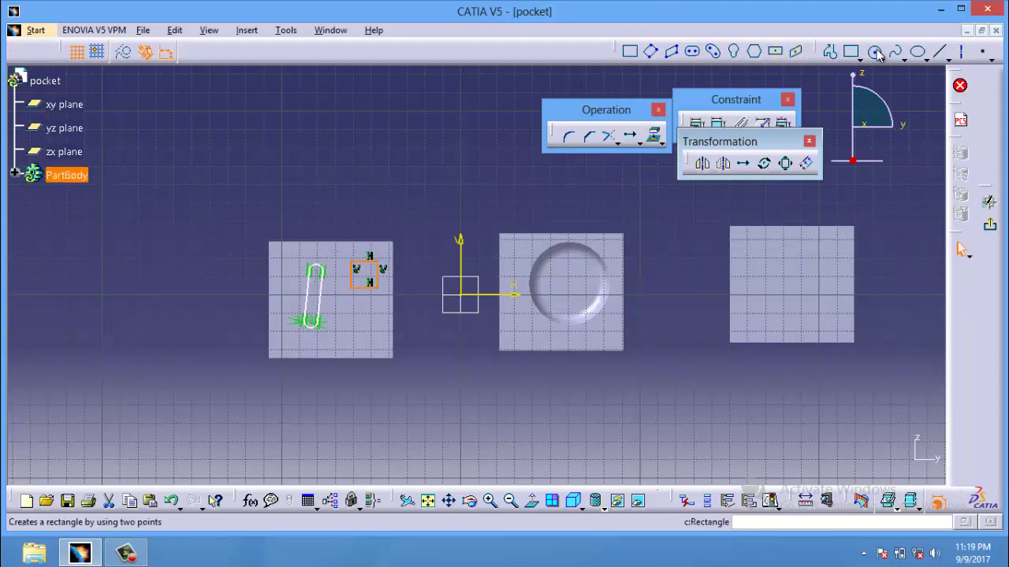
click(359, 327)
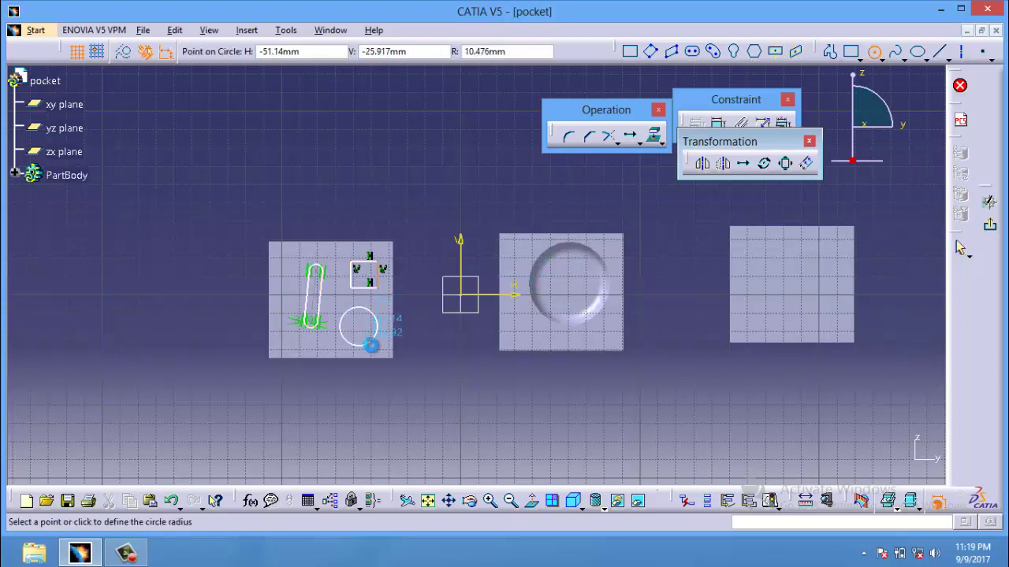
click(379, 326)
click(989, 226)
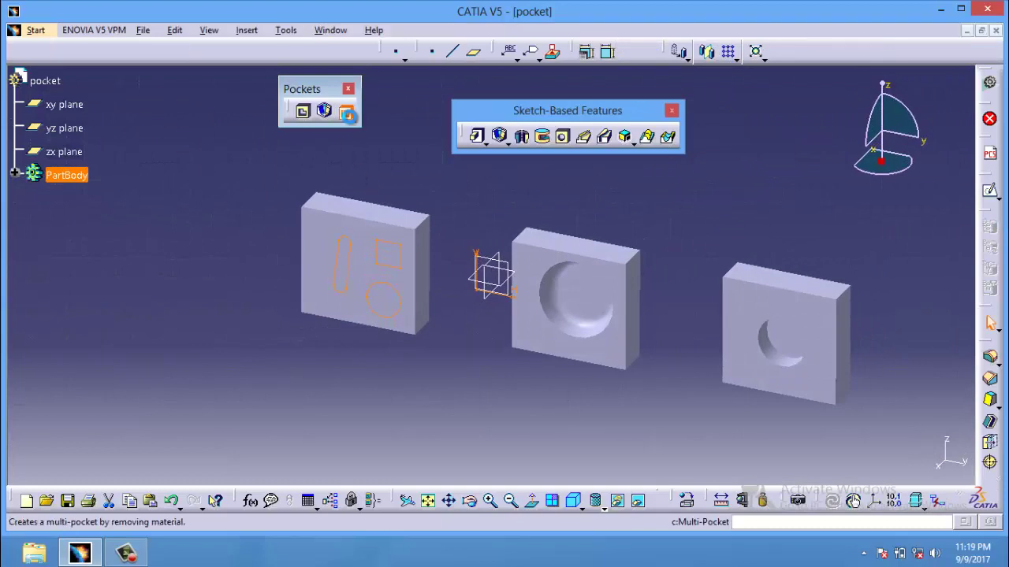
- Create Multipocket.1 on the left block: slot 12 mm, square 17 mm, circle 18 mm deep
click(348, 115)
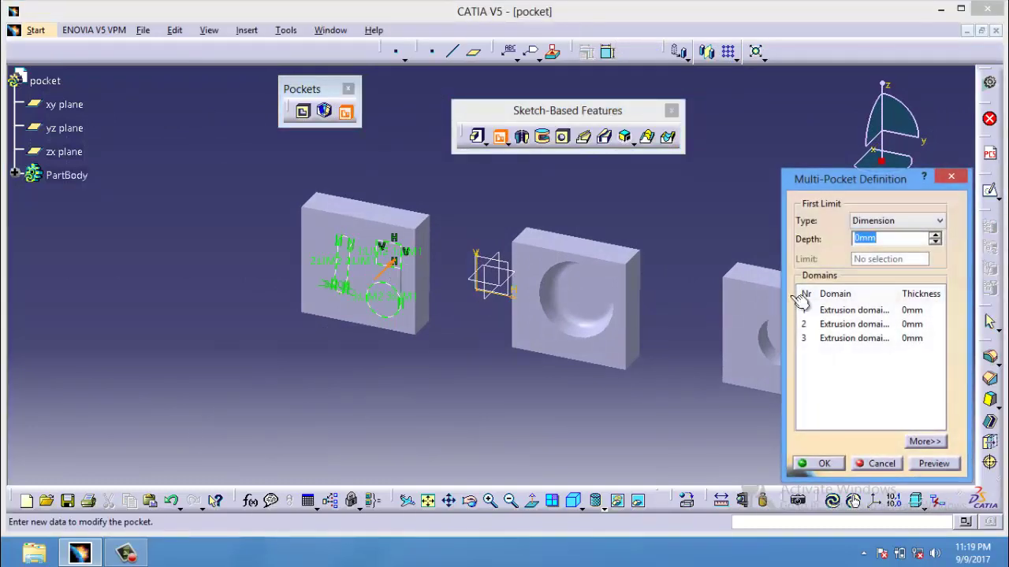
click(836, 314)
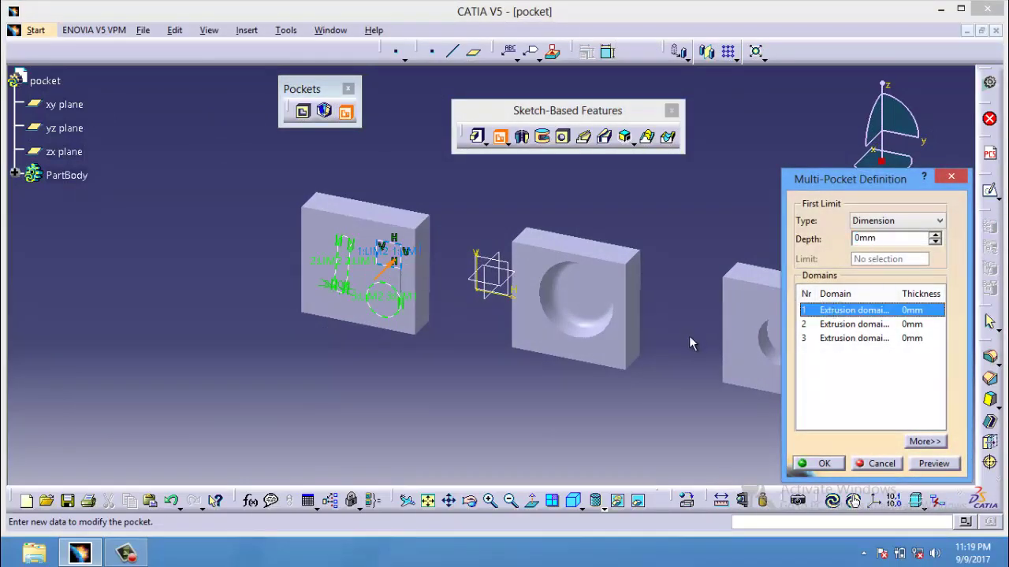
double_click(918, 237)
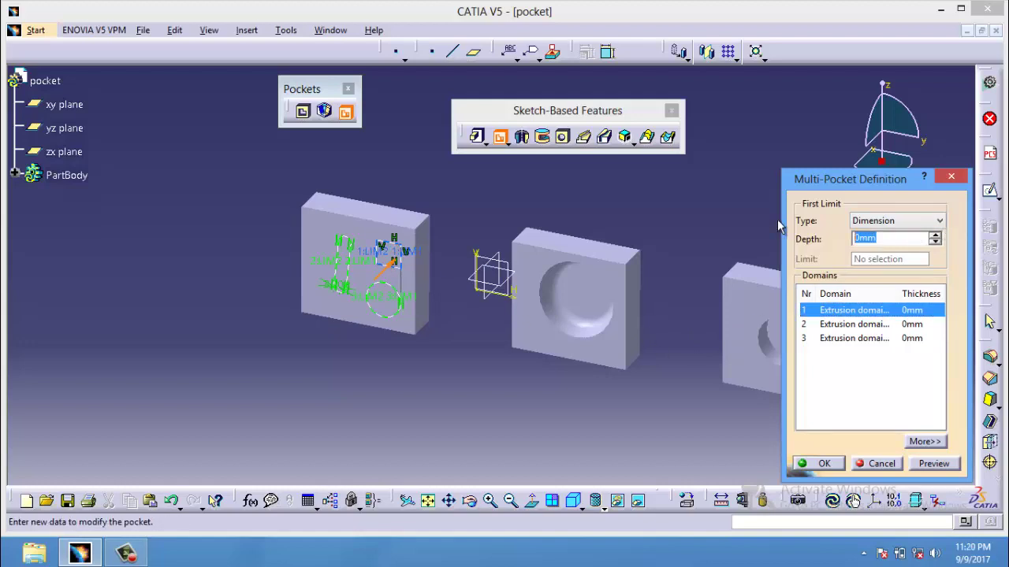
text(12)
click(879, 325)
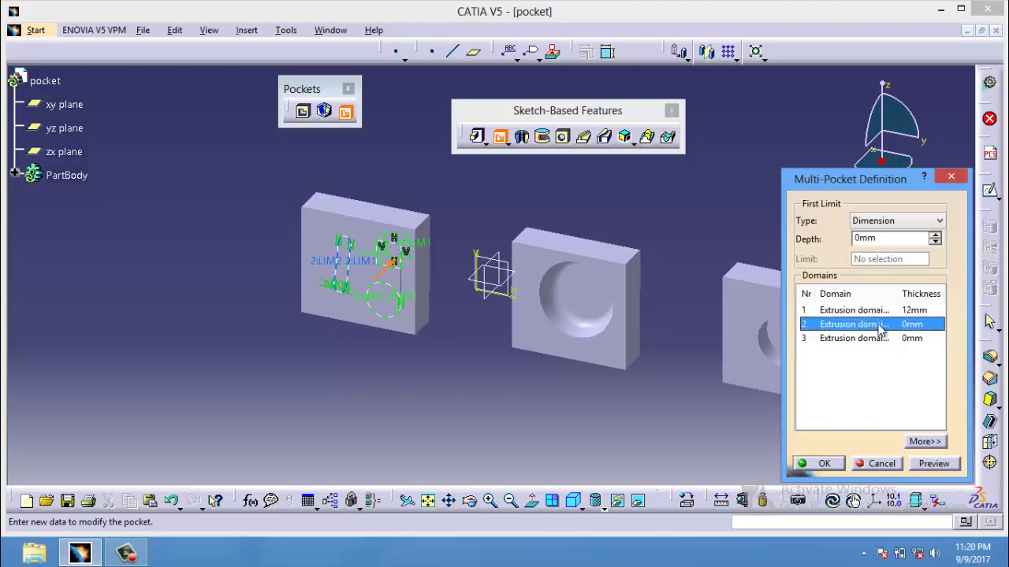
double_click(892, 238)
text(17)
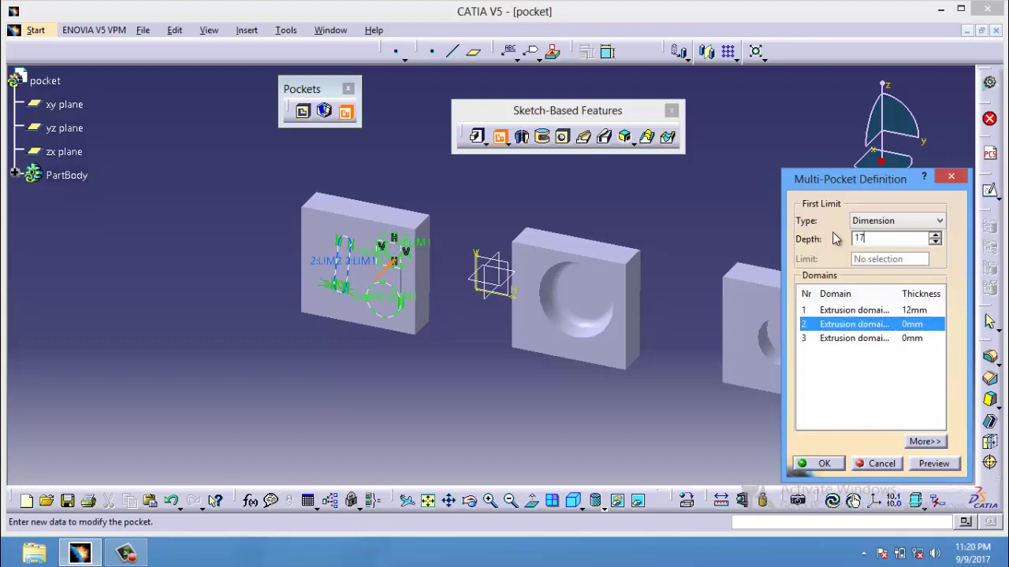
click(891, 338)
double_click(890, 238)
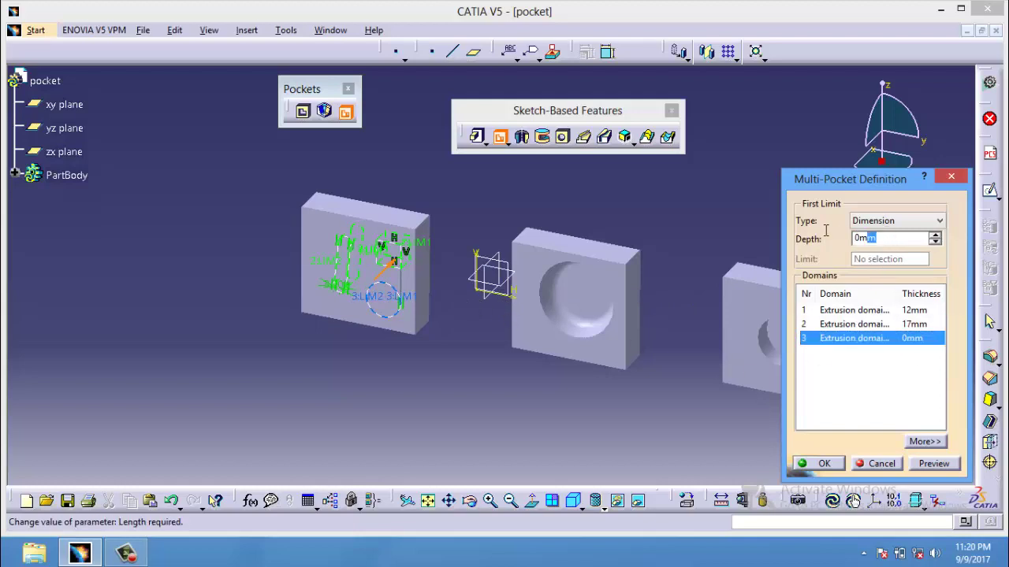
drag(825, 229, 808, 229)
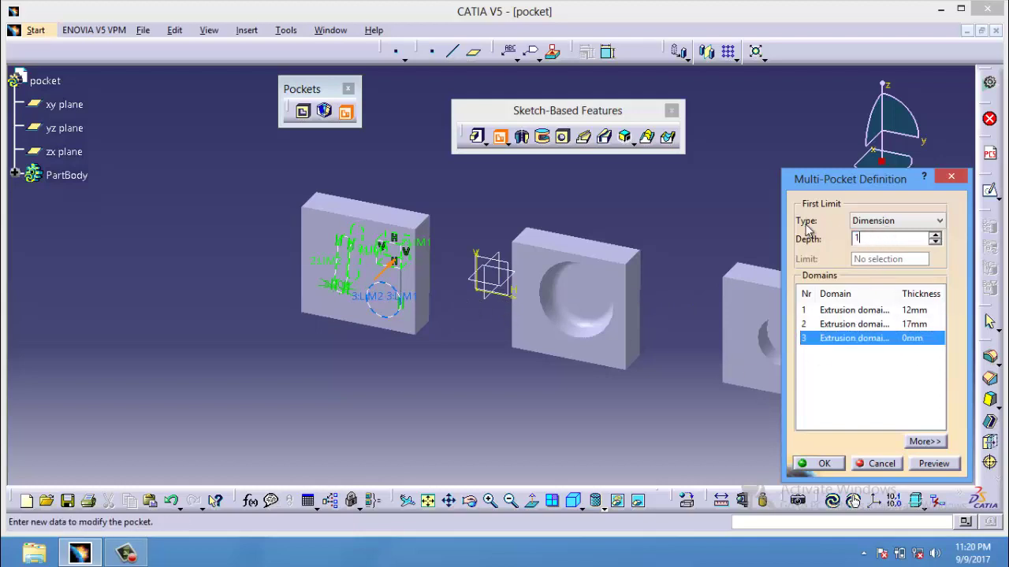
click(935, 464)
click(819, 464)
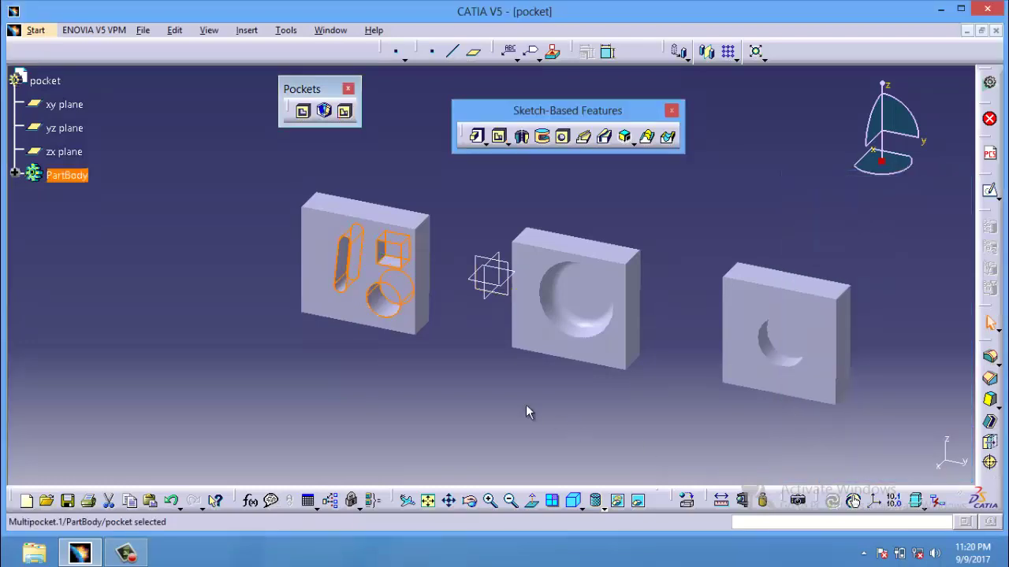
- Rotate the view toward the blocks and float the Pad variants as a separate toolbar
click(487, 384)
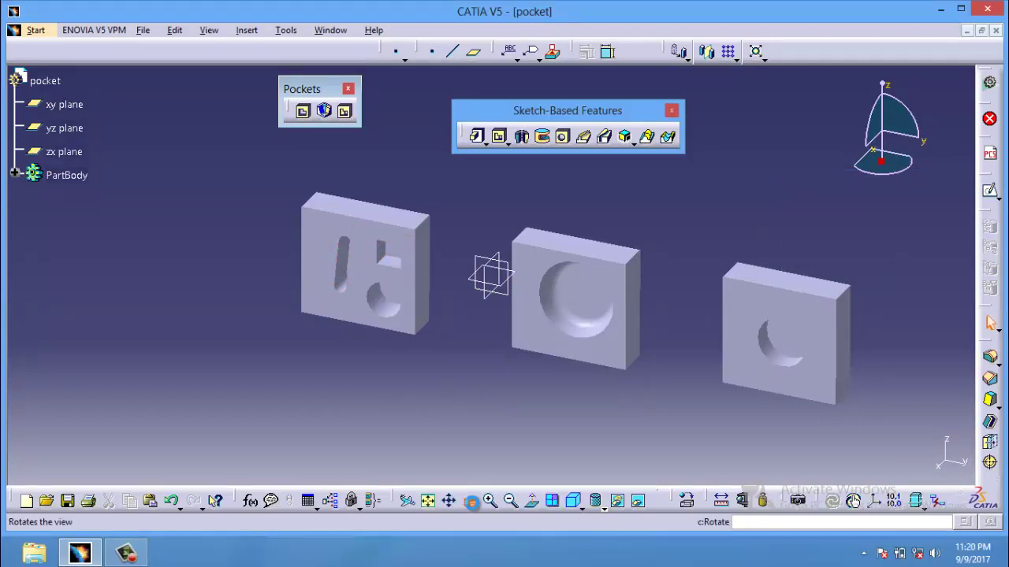
mouse_move(418, 401)
middle_down()
mouse_move(462, 310)
mouse_move(622, 161)
mouse_move(531, 298)
middle_up()
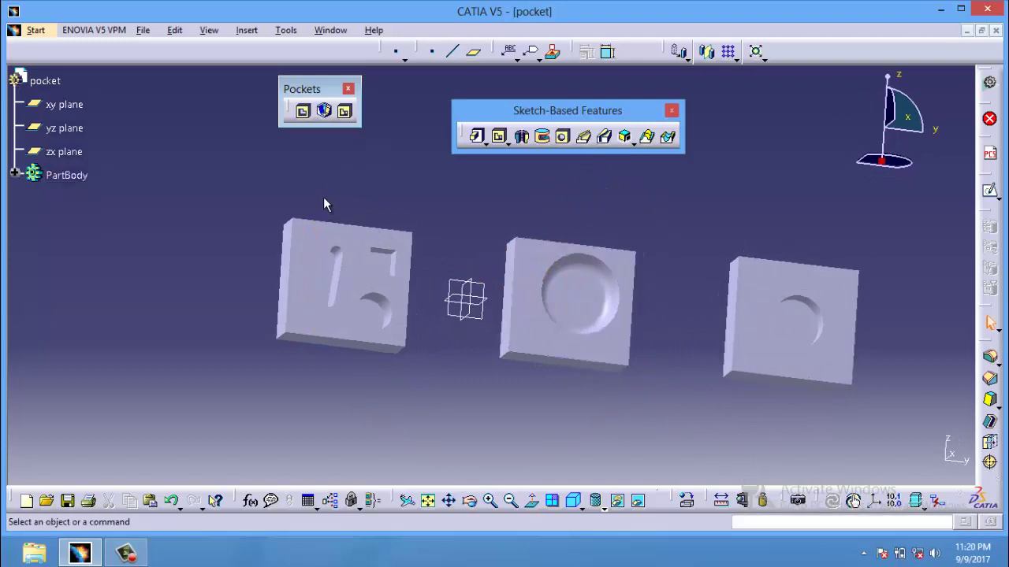
click(481, 143)
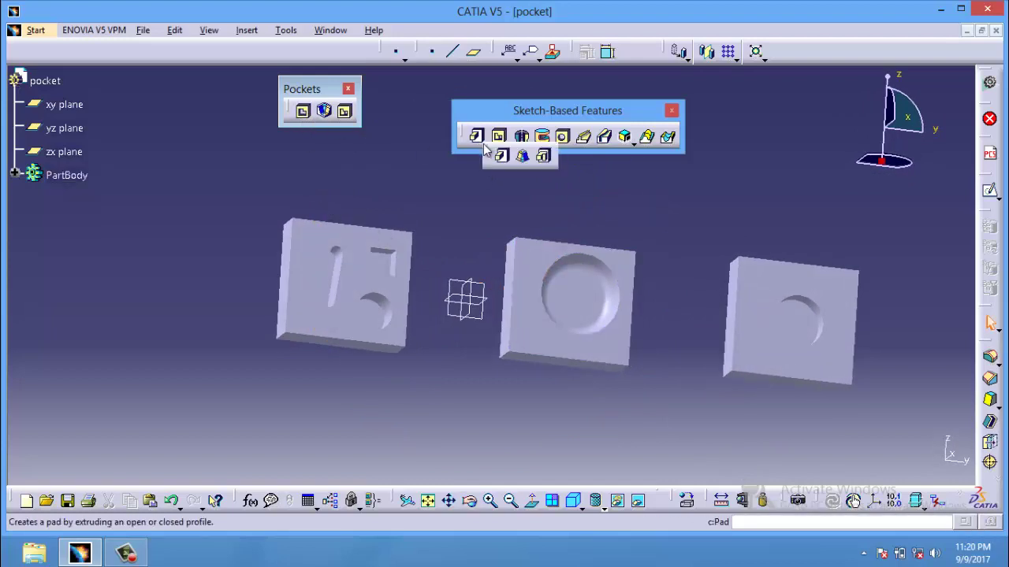
drag(486, 157, 391, 190)
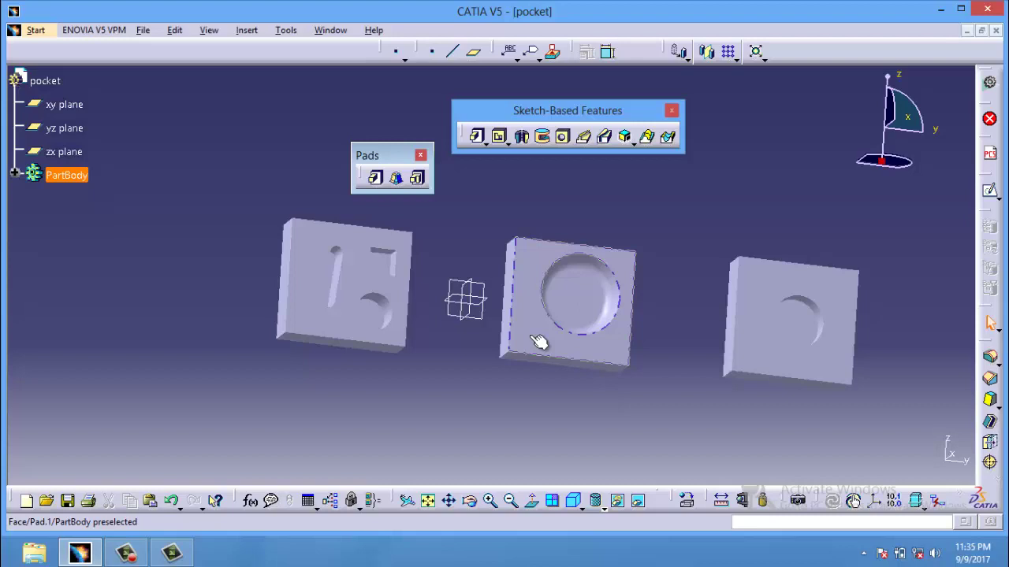
- Start a sketch on the middle block's front face and draw a small circle near its lower right
click(516, 292)
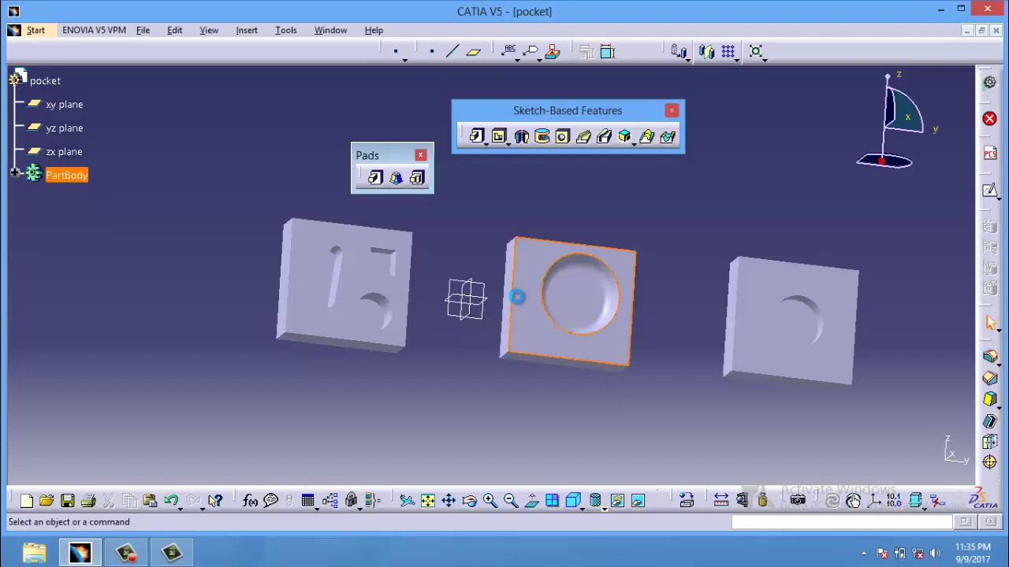
click(988, 193)
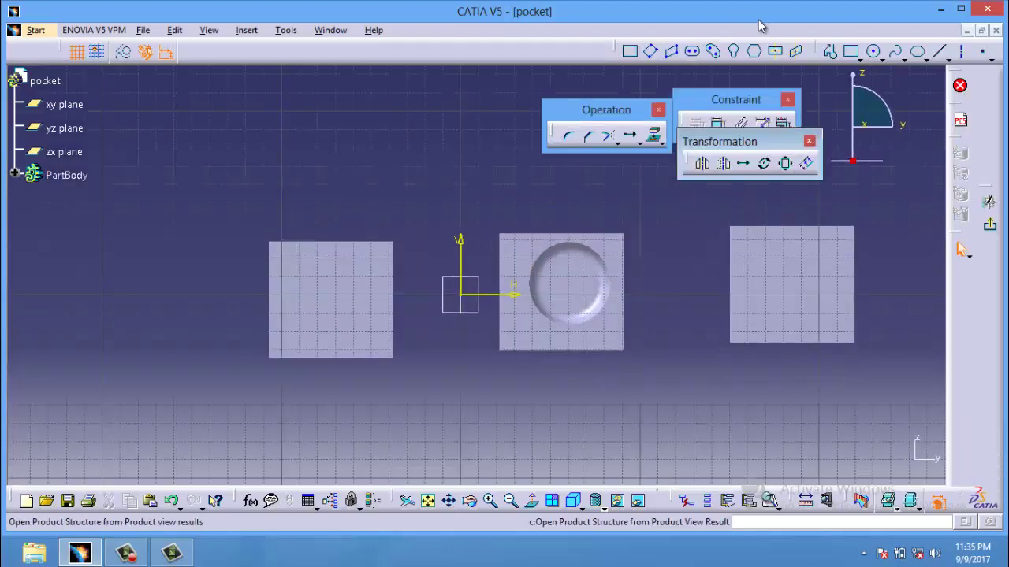
click(880, 58)
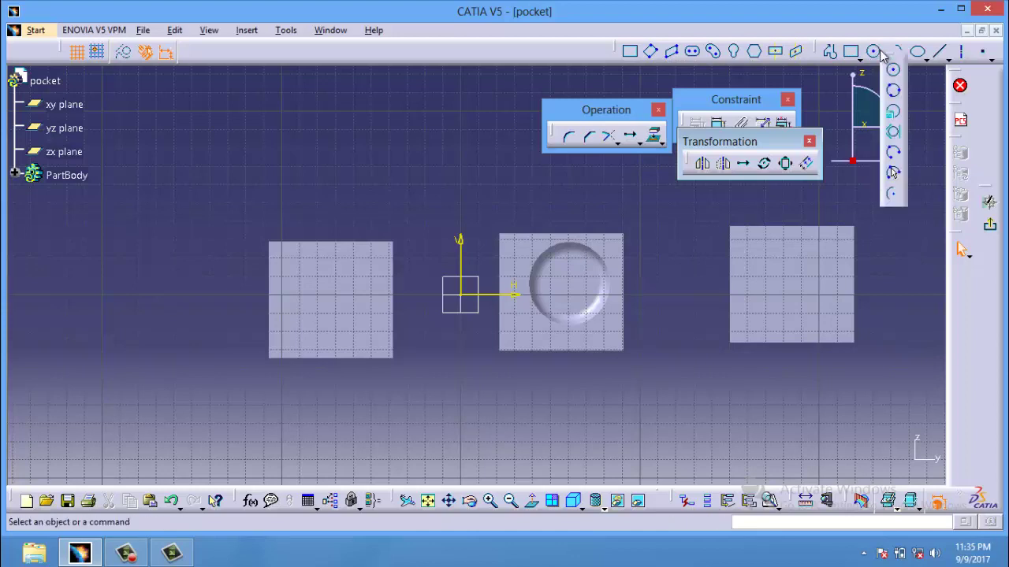
click(893, 69)
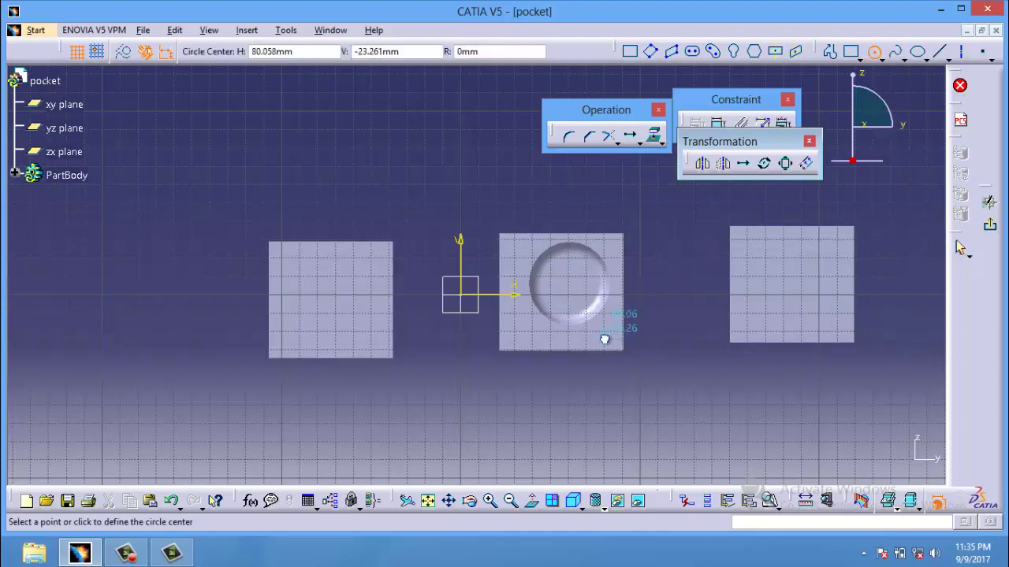
click(603, 338)
click(615, 348)
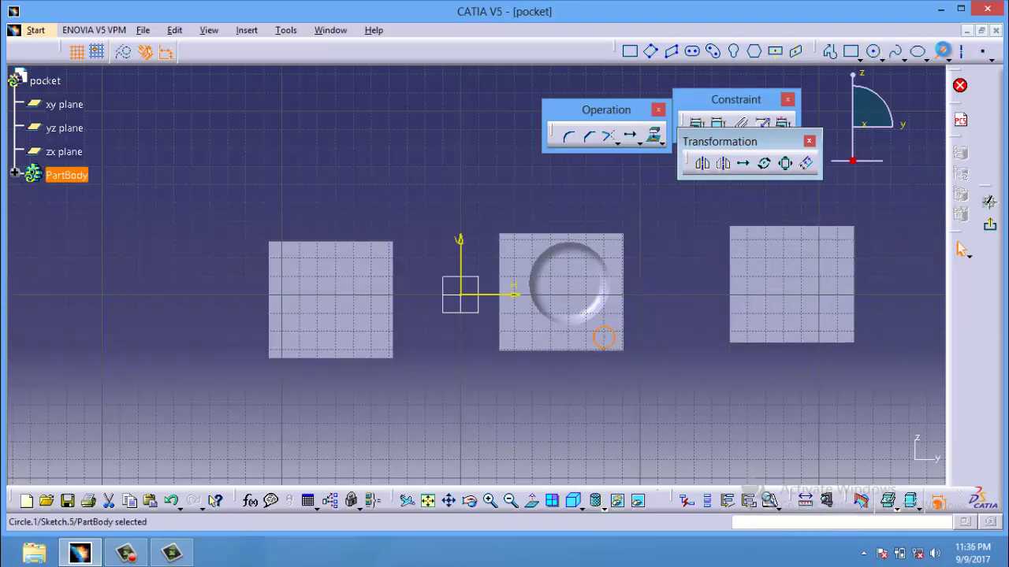
- Draw the triangle line profile on the middle block and exit the sketch
click(916, 52)
click(512, 329)
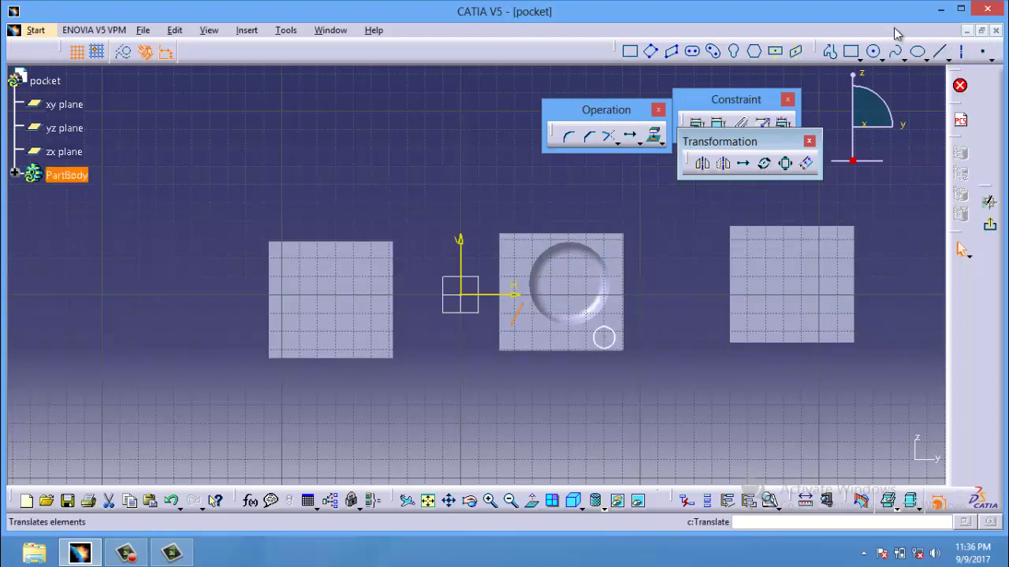
click(828, 51)
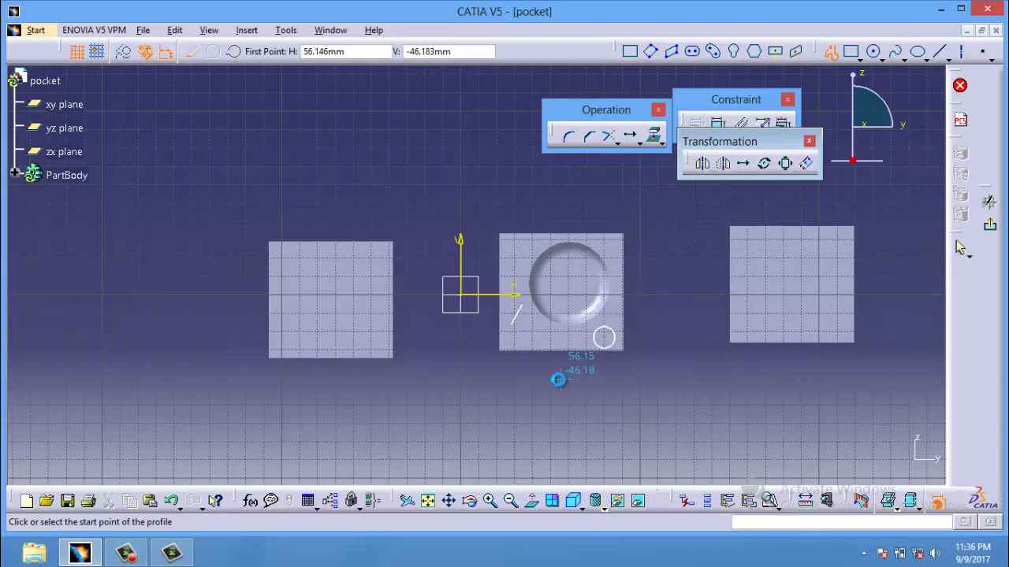
click(520, 308)
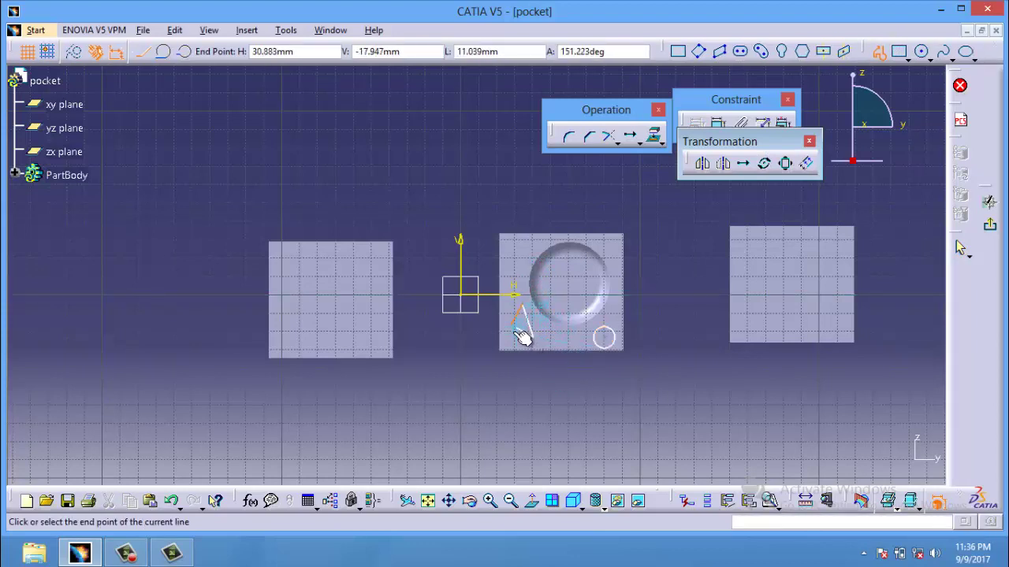
click(512, 336)
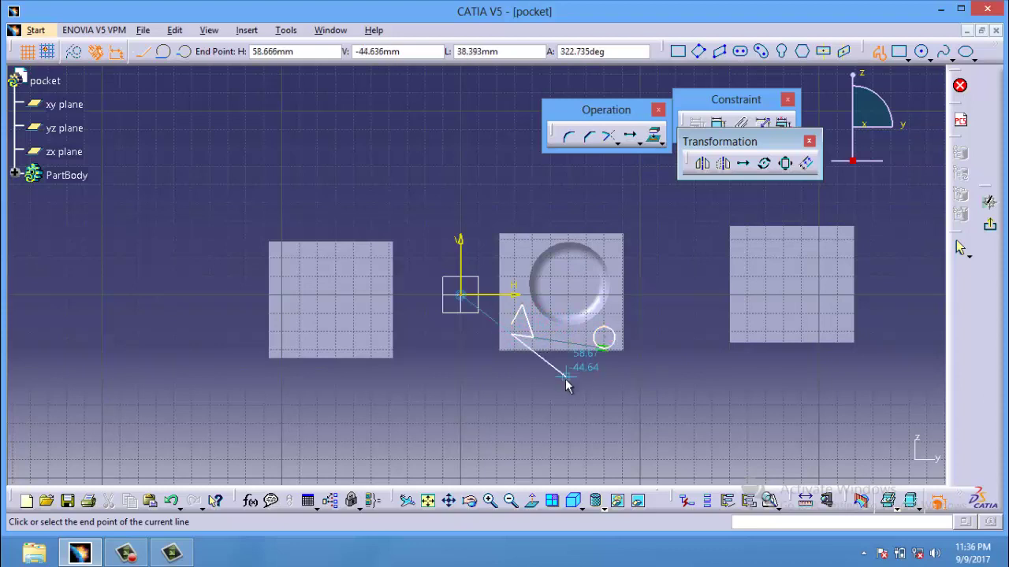
double_click(564, 379)
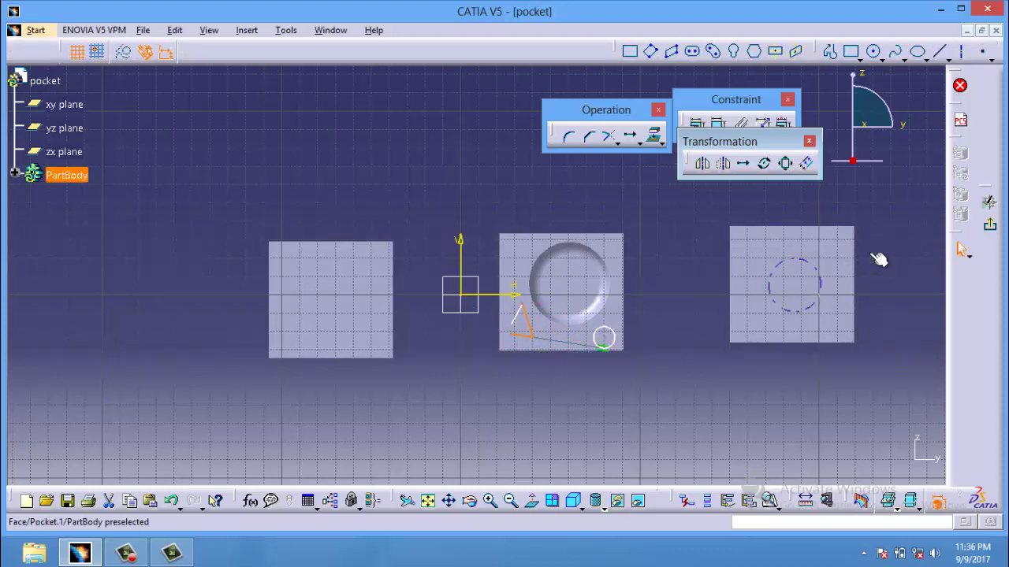
click(991, 229)
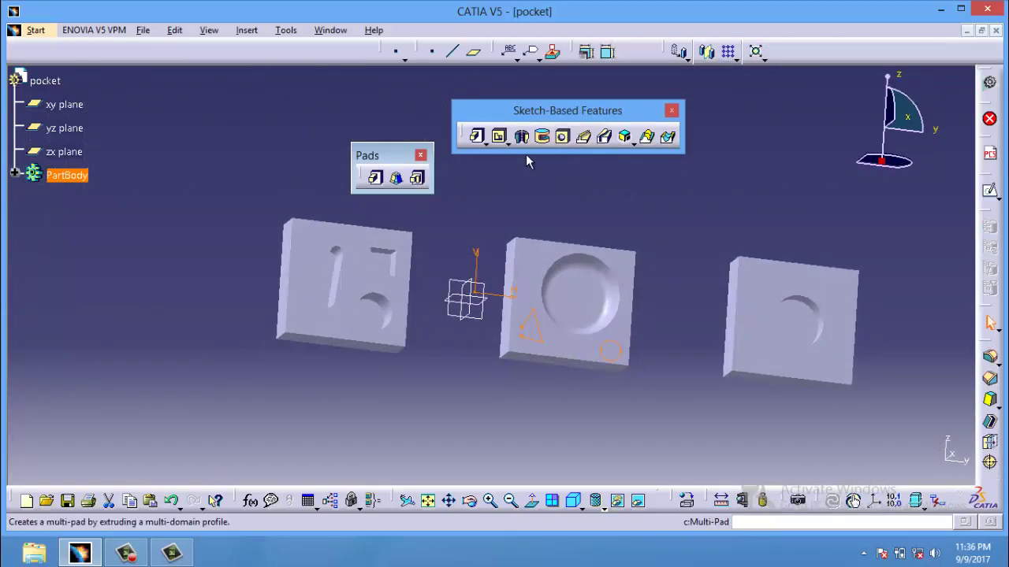
click(502, 138)
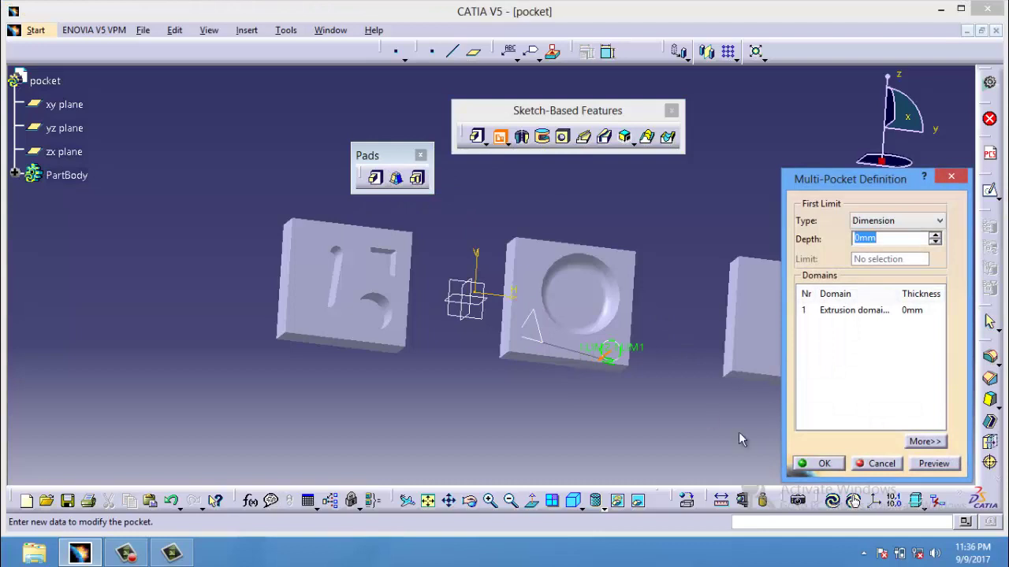
click(938, 469)
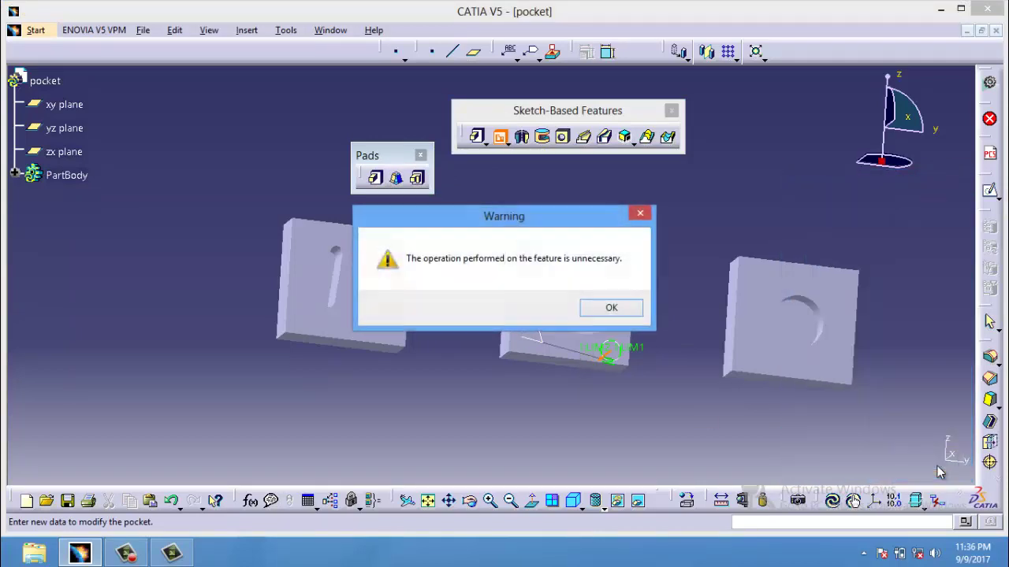
click(610, 311)
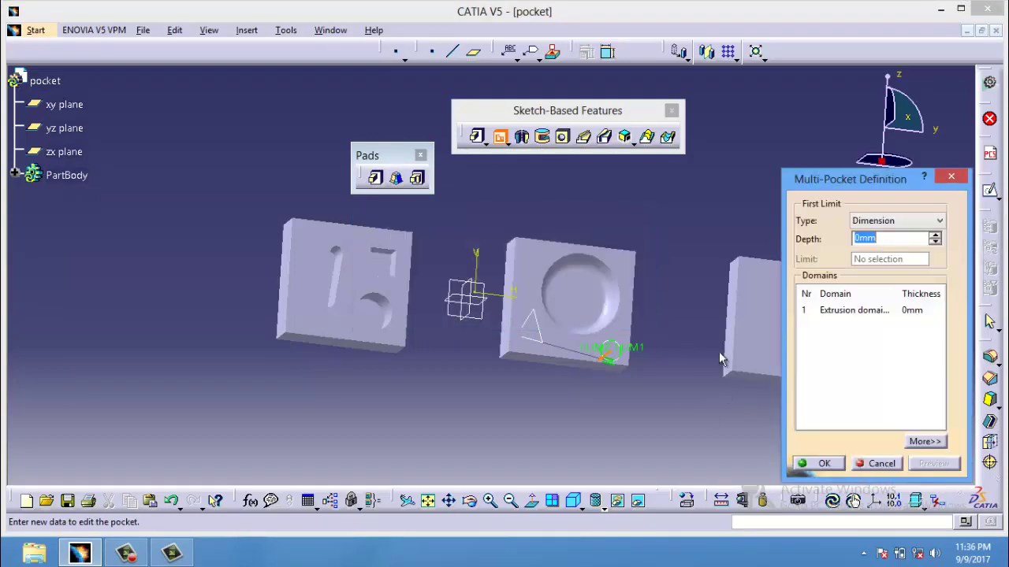
click(881, 465)
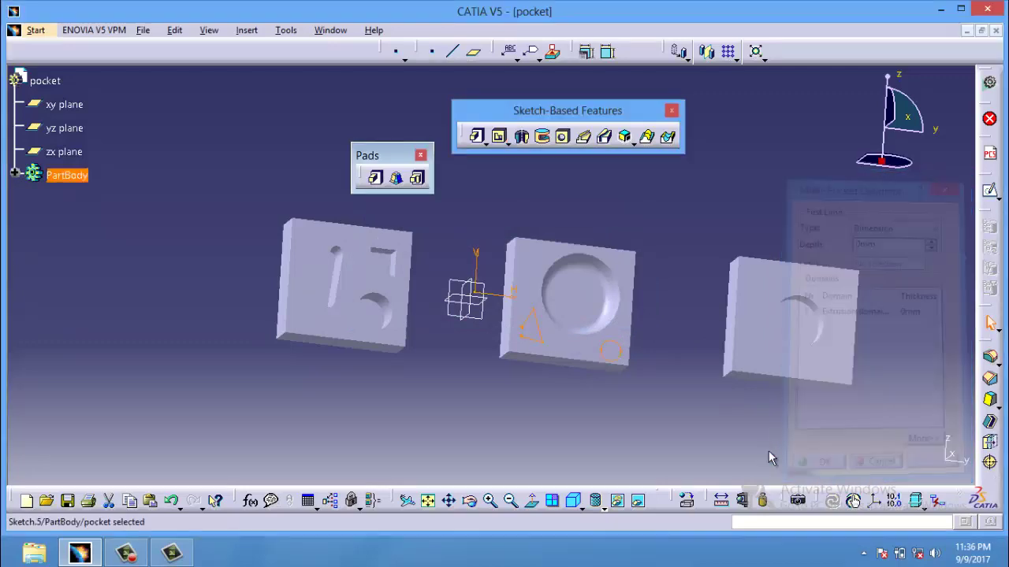
- Analyze Sketch.5, inspect Circle.1 and the open triangle, and set the triangle to construction
double_click(621, 353)
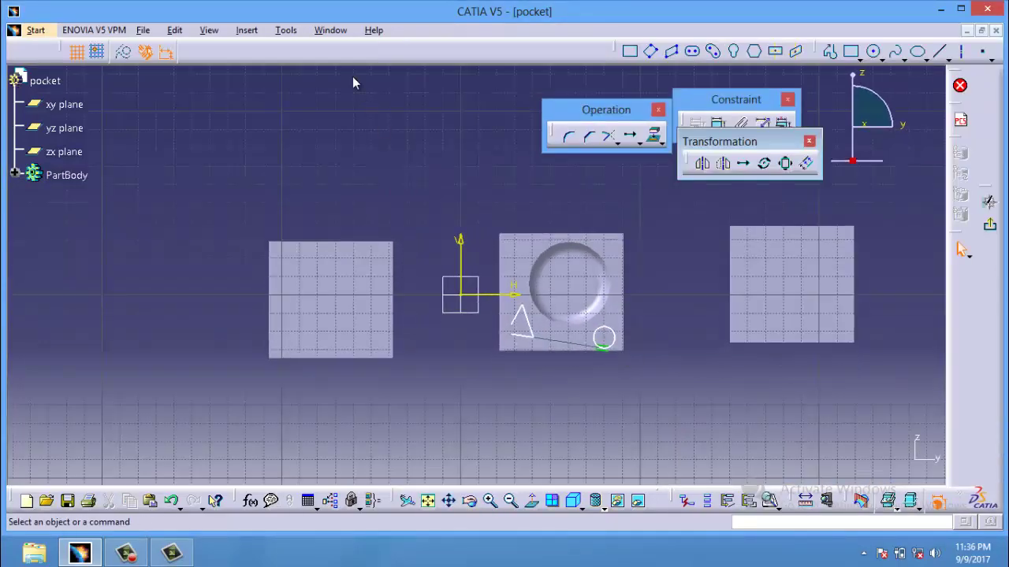
click(286, 31)
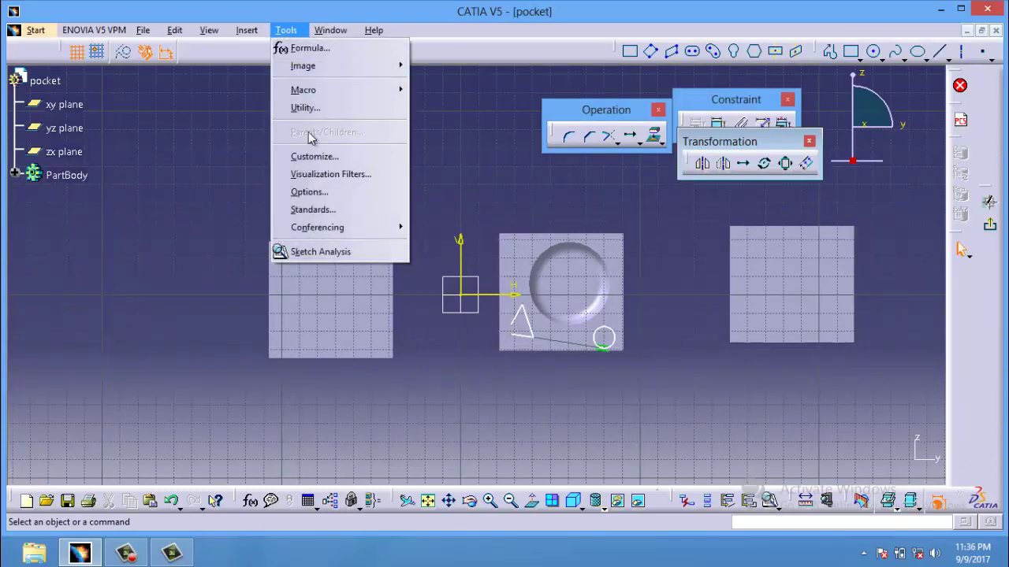
click(336, 251)
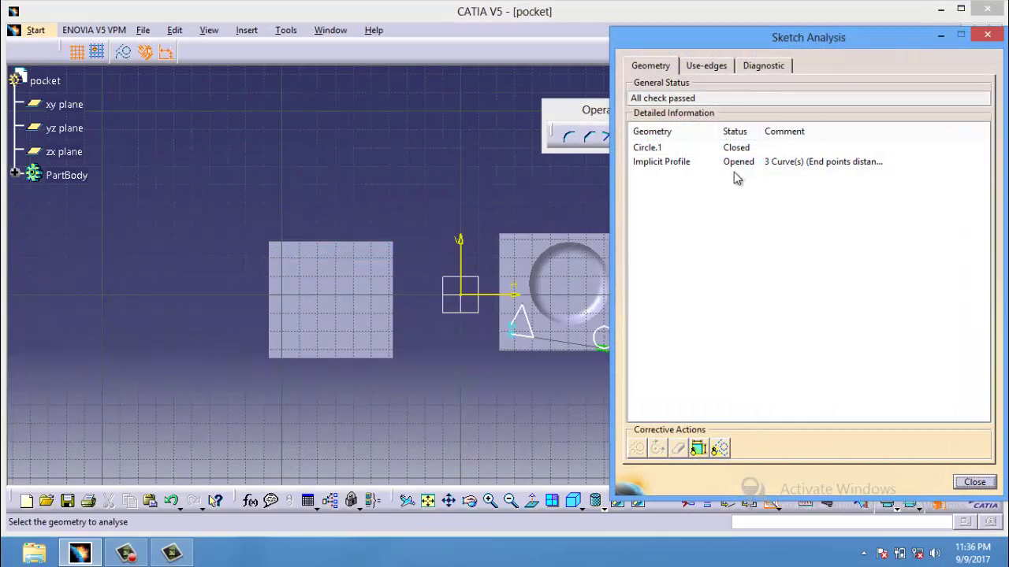
click(679, 148)
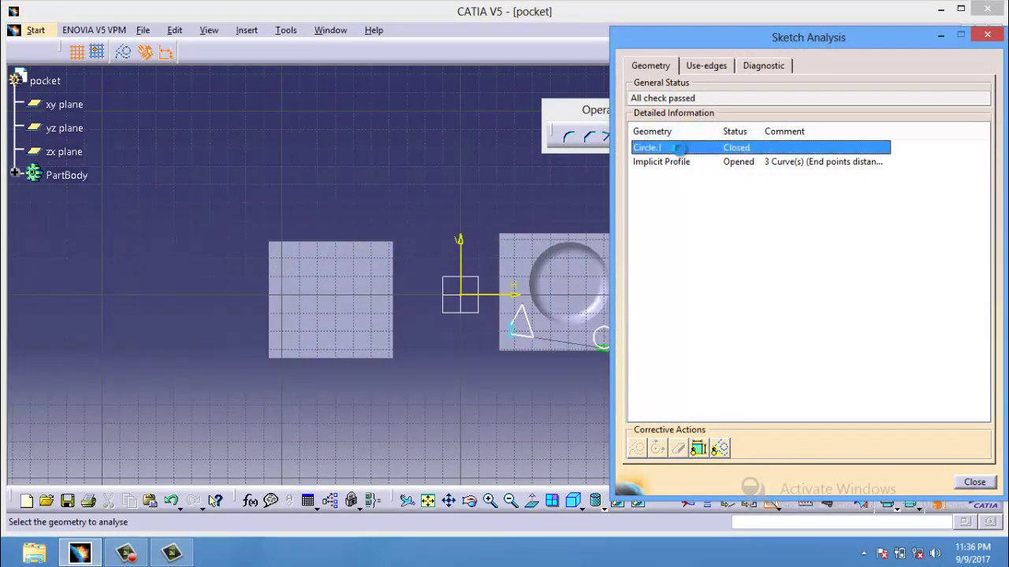
click(739, 163)
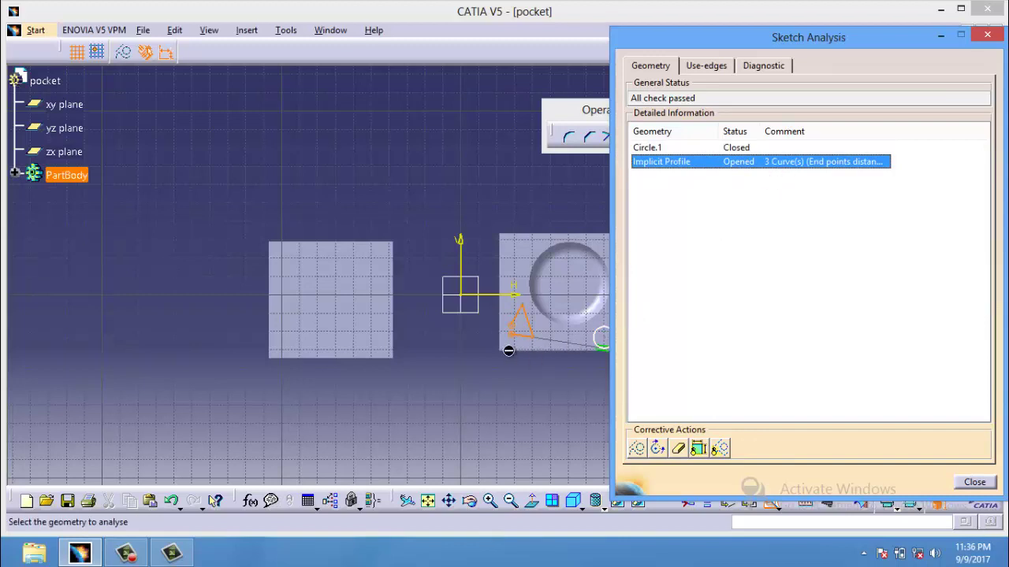
click(637, 449)
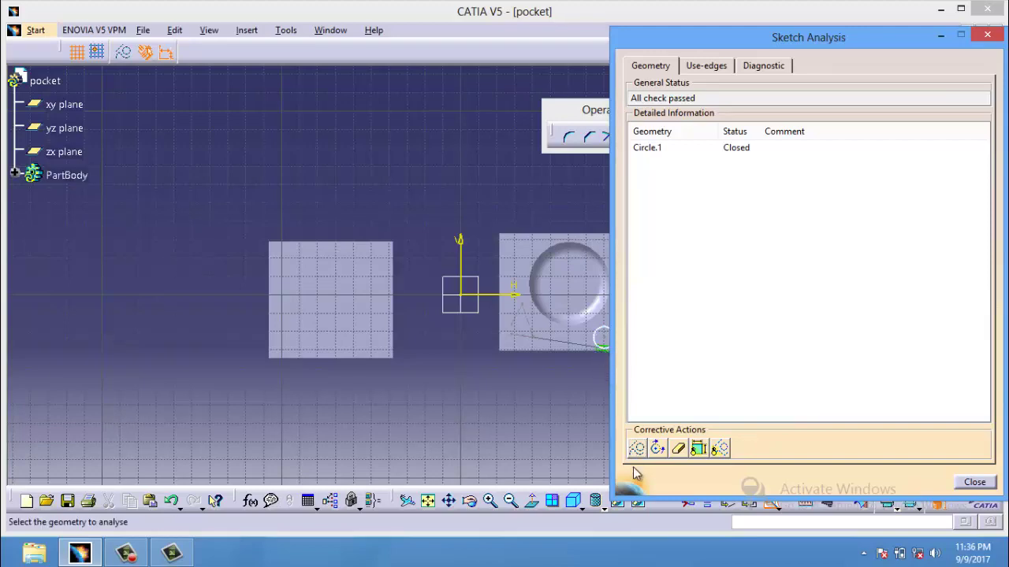
click(974, 482)
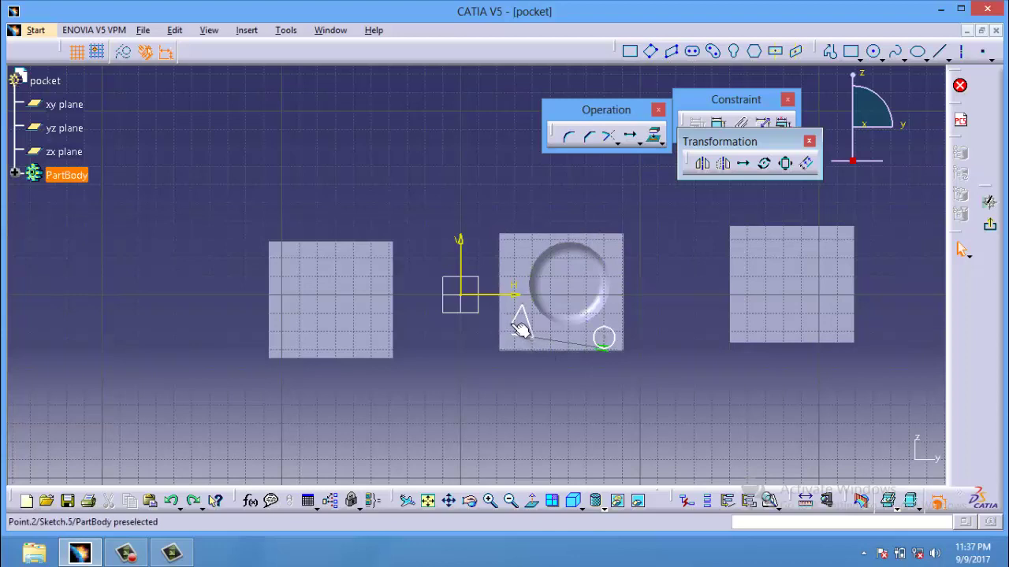
- Draw a short two-point line across the triangle's gap to close the profile
click(941, 50)
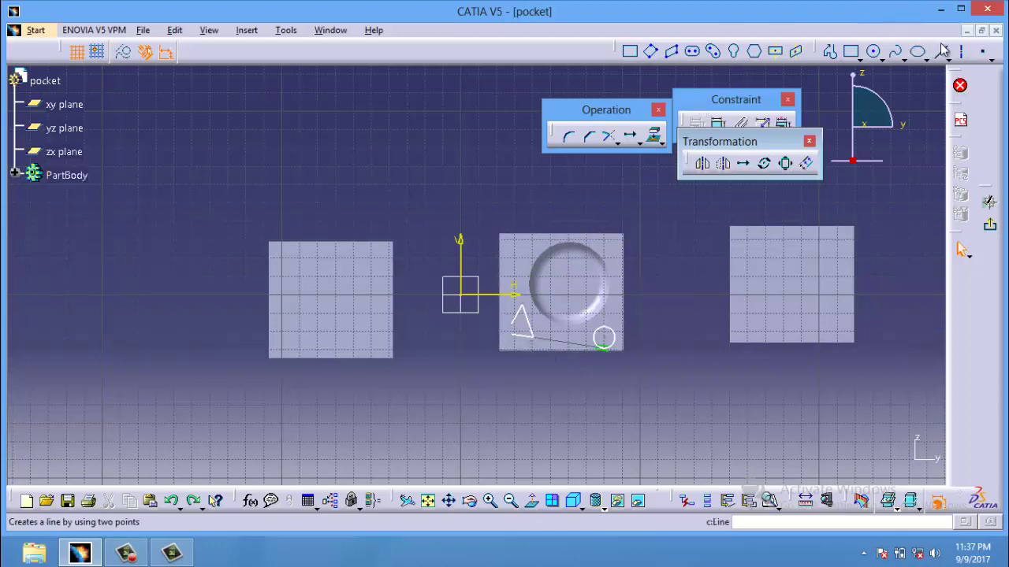
click(945, 54)
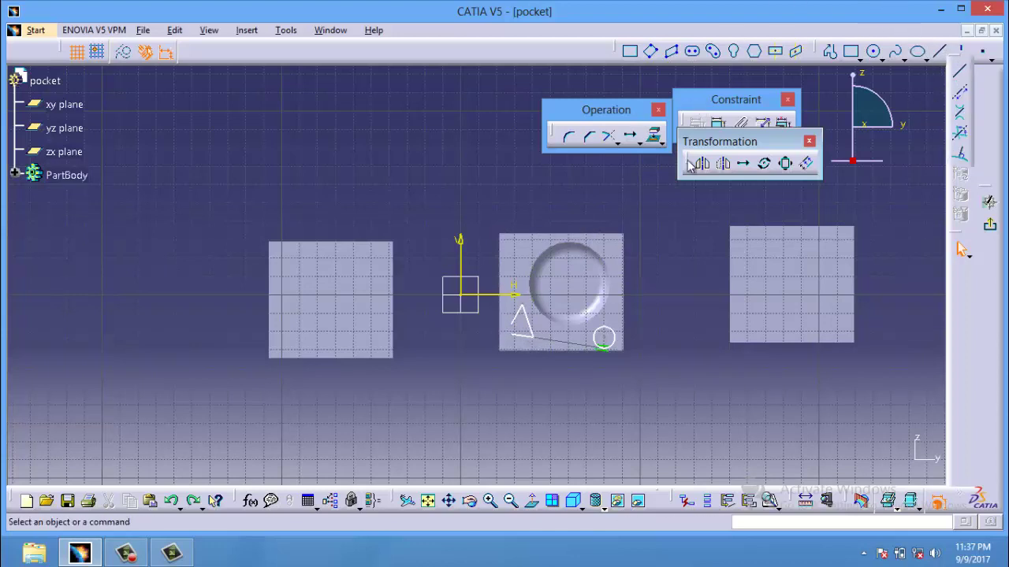
click(516, 324)
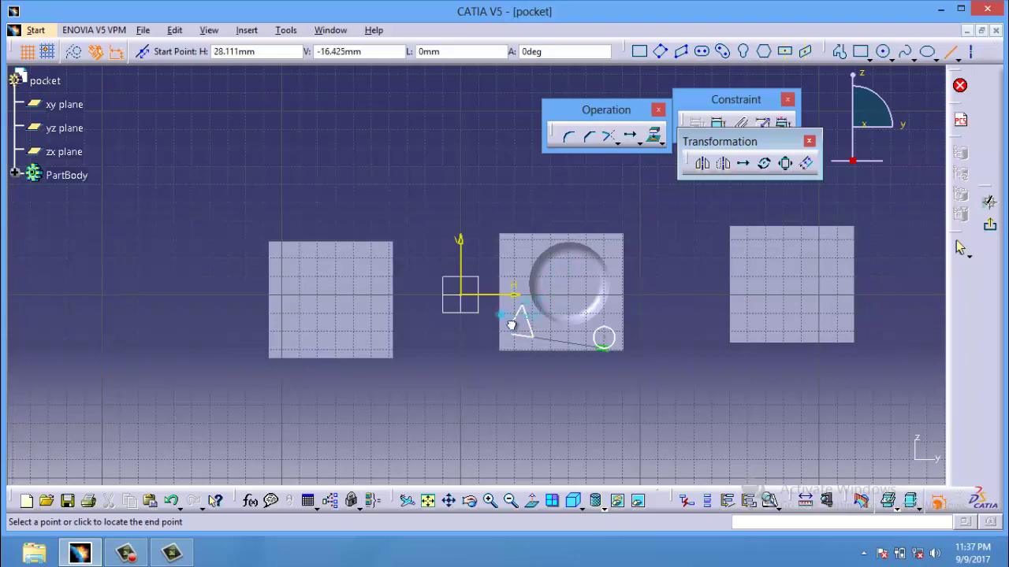
click(514, 329)
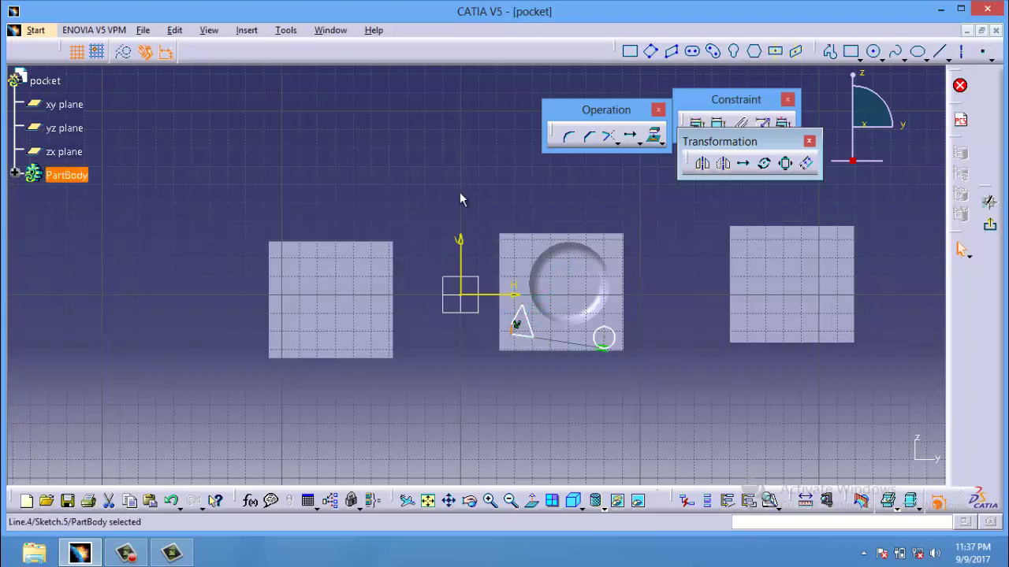
- Confirm in Sketch Analysis that both profiles are closed, then exit the sketch
click(291, 35)
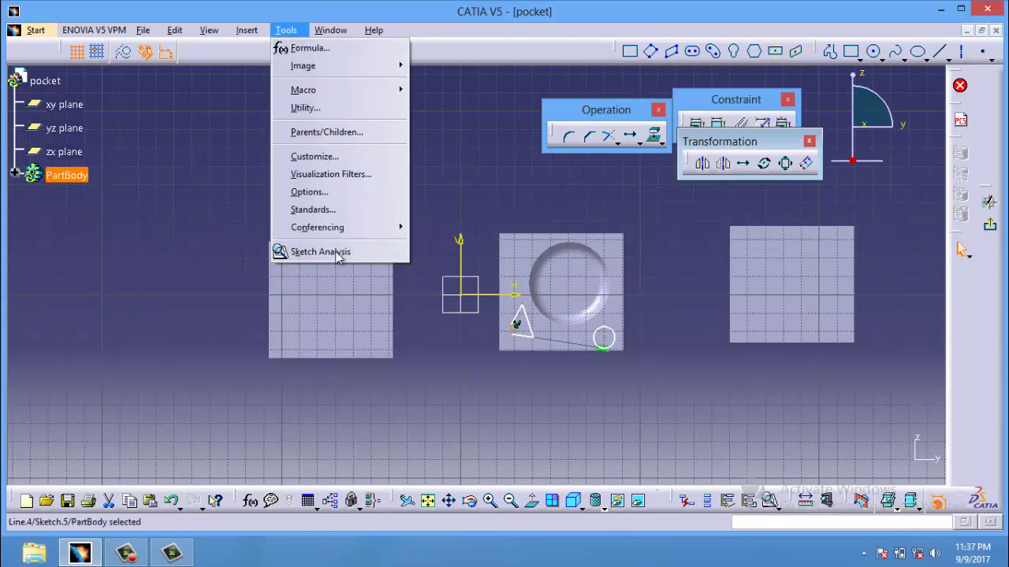
click(323, 250)
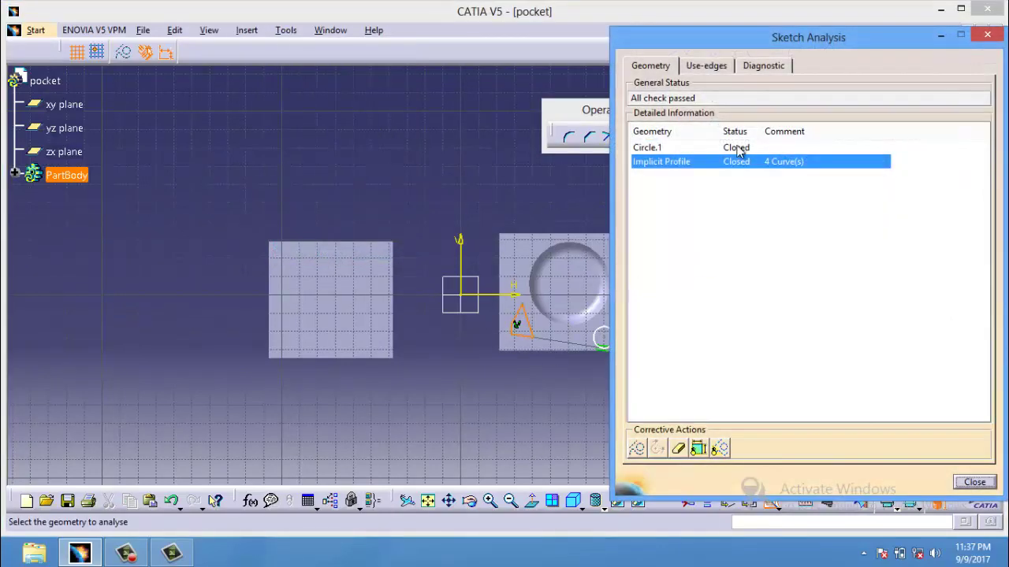
click(973, 483)
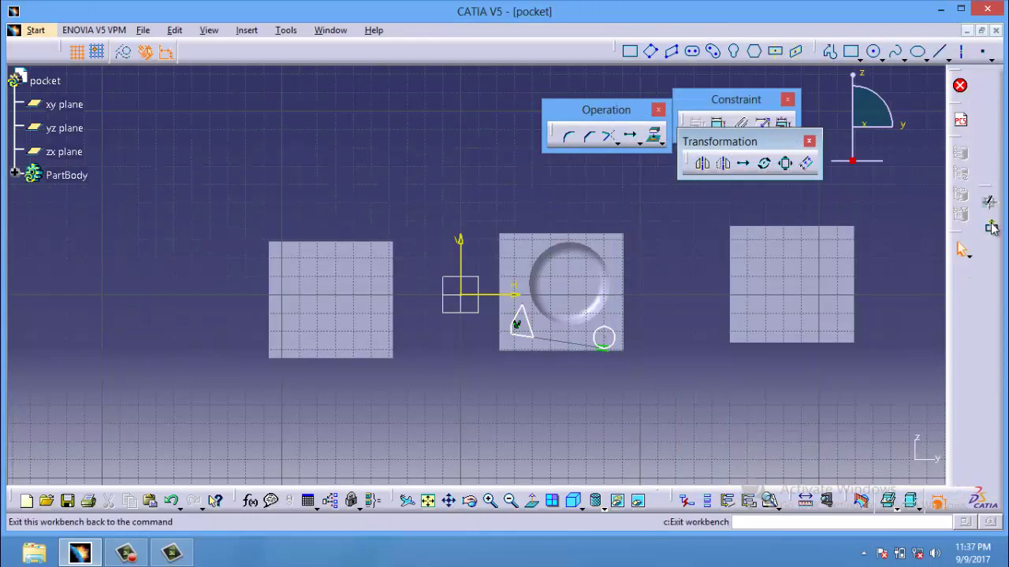
click(989, 225)
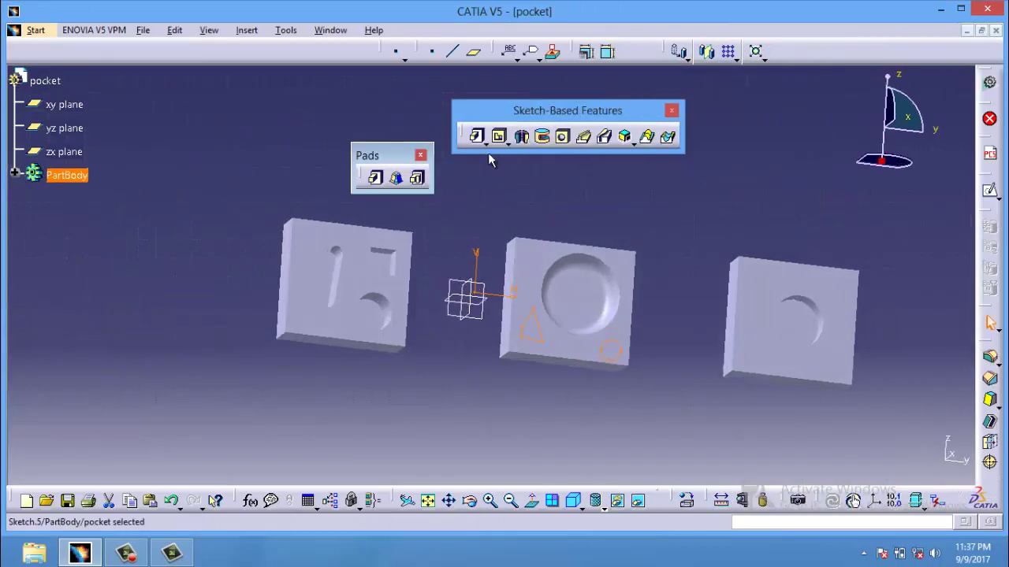
- Start a multi-pocket at 4 mm depth and preview it, dismissing the warning
click(499, 136)
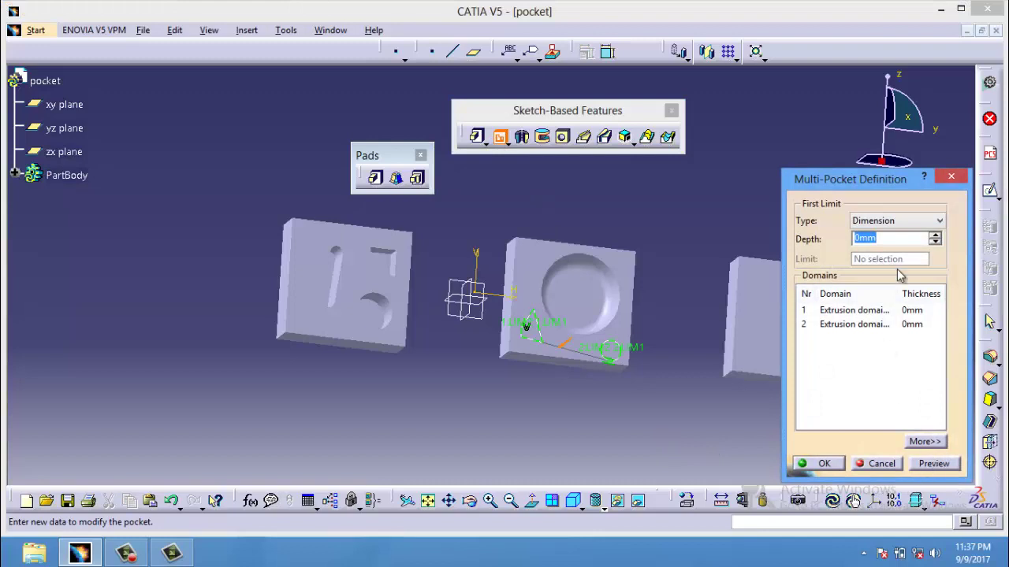
text(4)
click(938, 464)
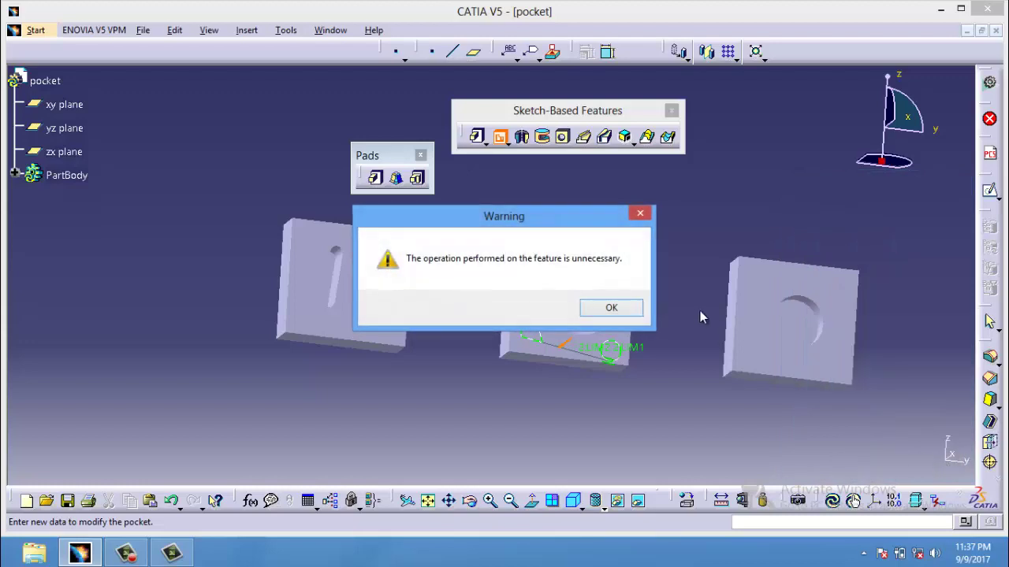
click(638, 308)
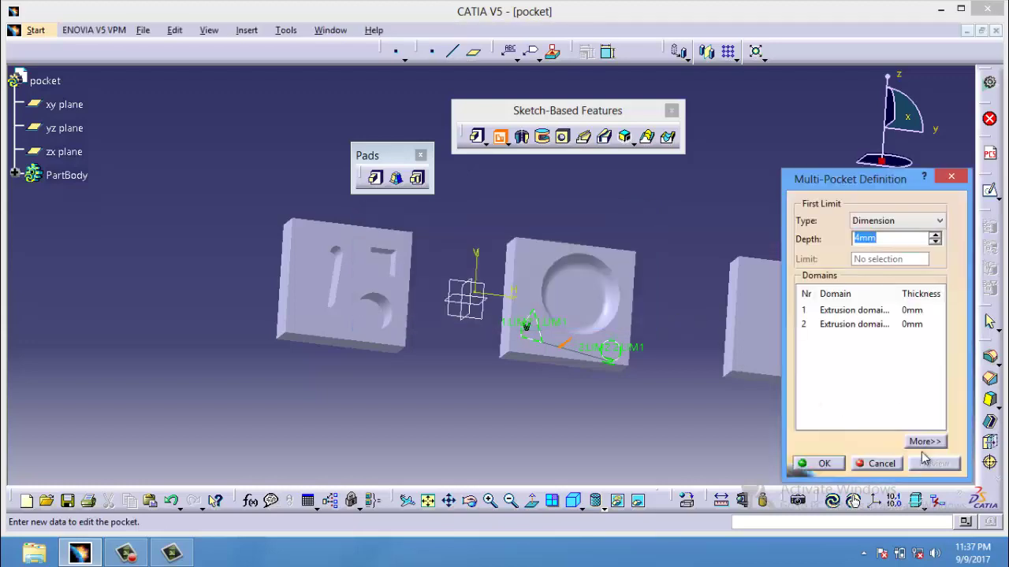
click(614, 347)
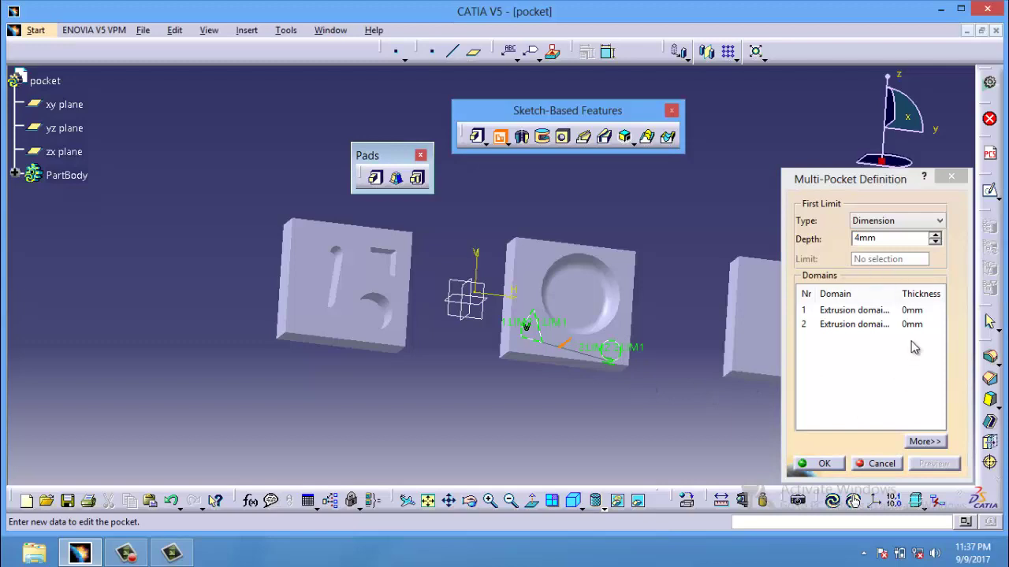
- Set both the triangle and circle domains to 4 mm and create Multipocket.2
click(914, 311)
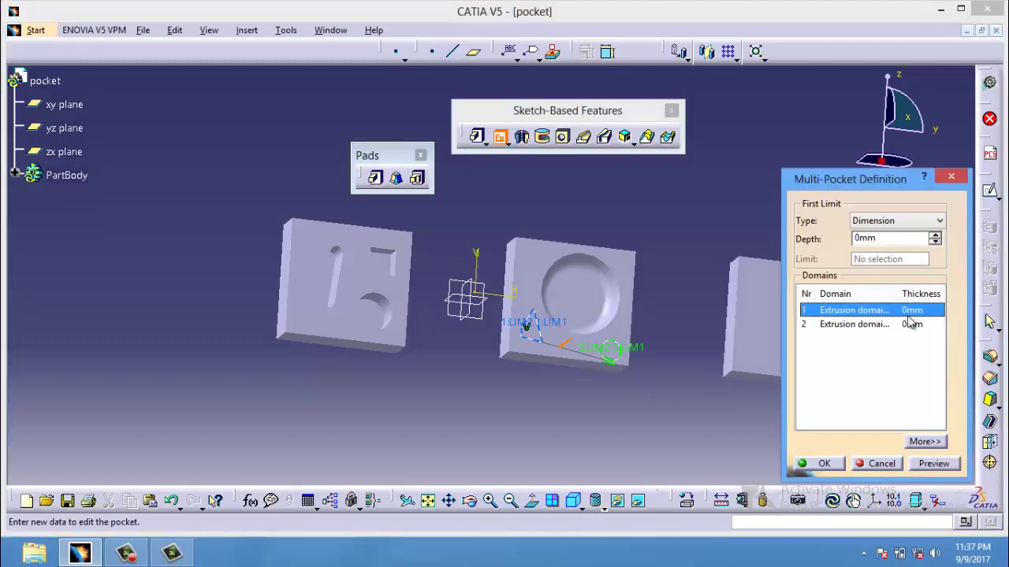
click(887, 238)
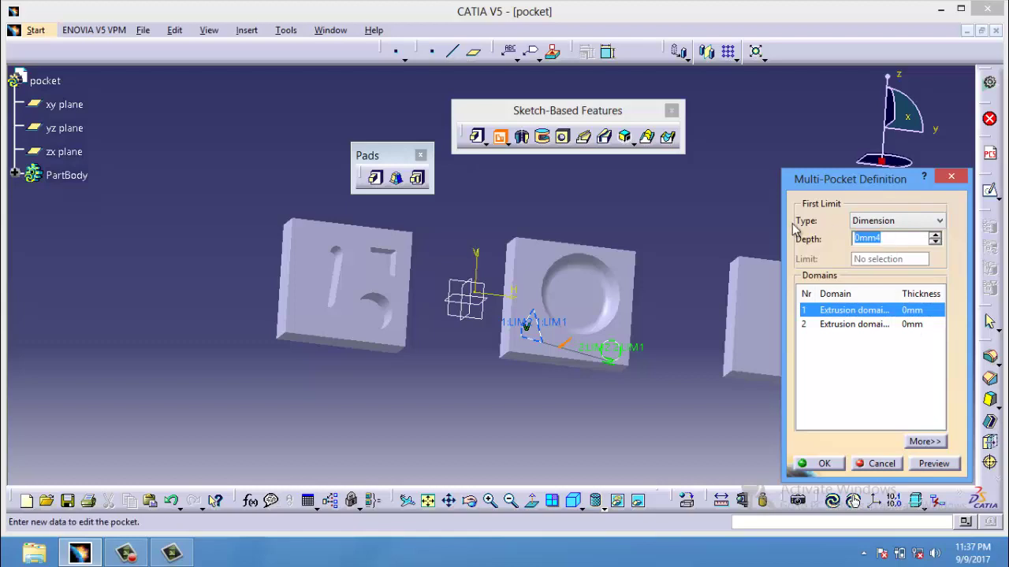
text(4)
click(912, 324)
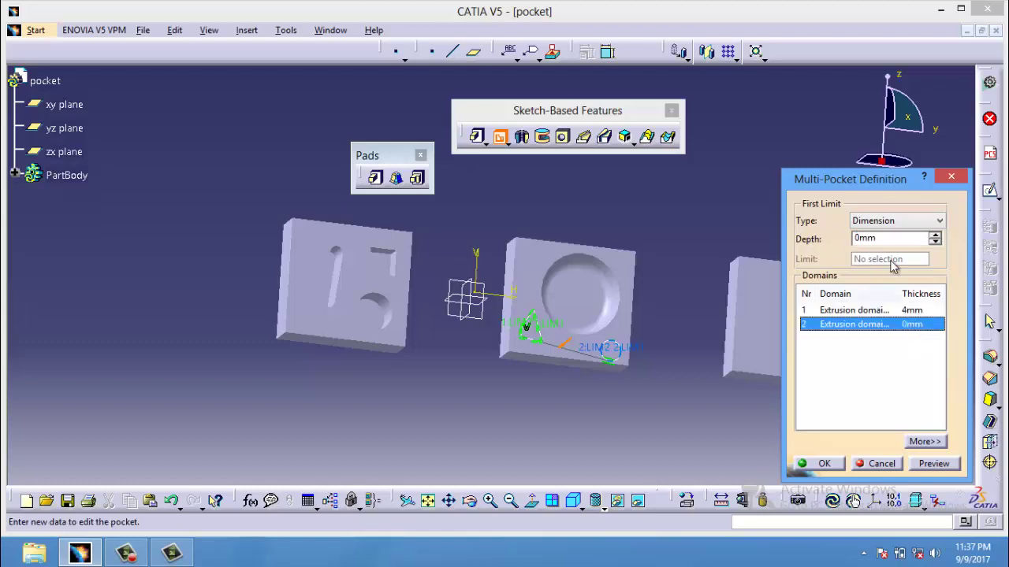
text(4)
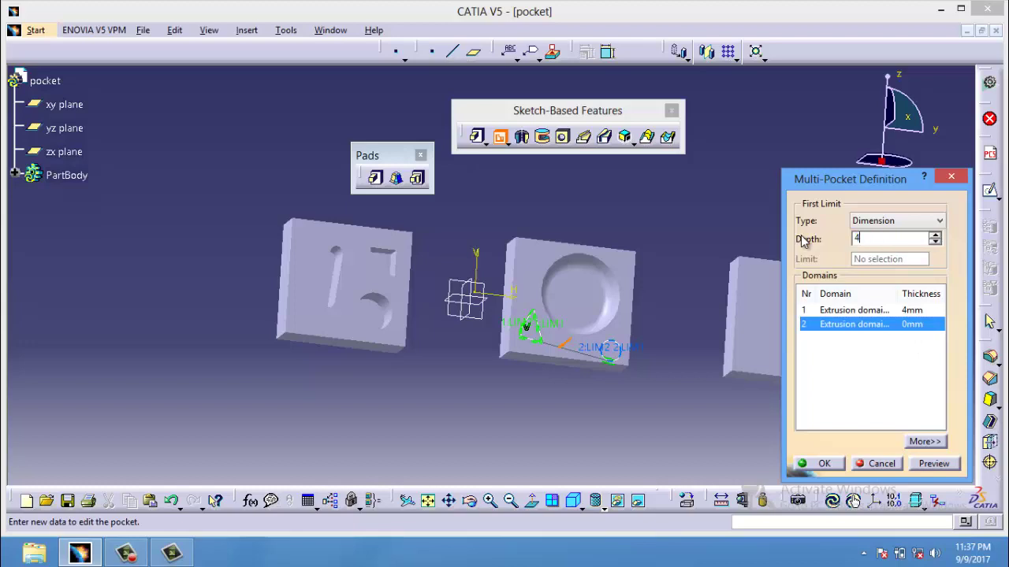
click(934, 464)
click(823, 464)
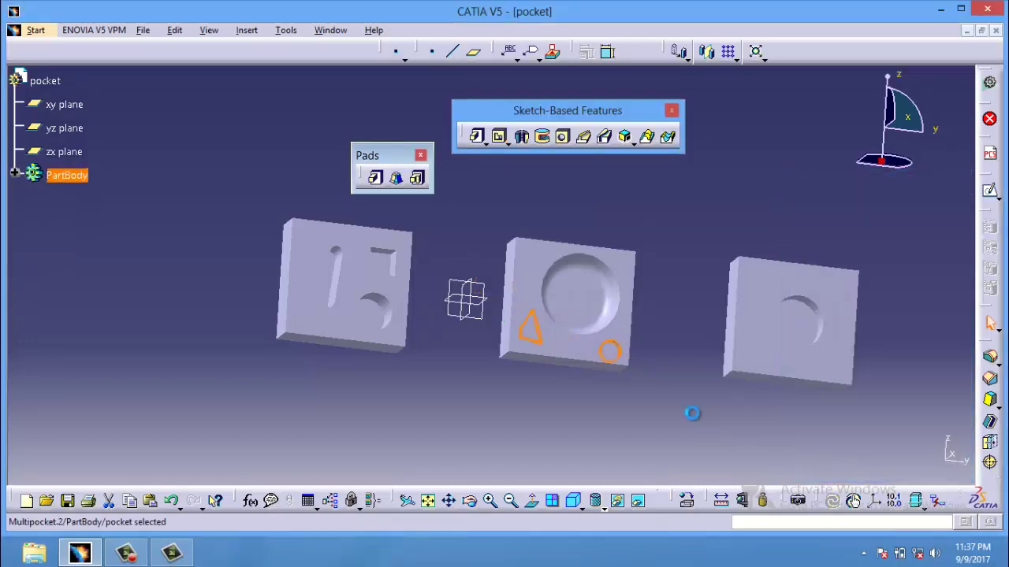